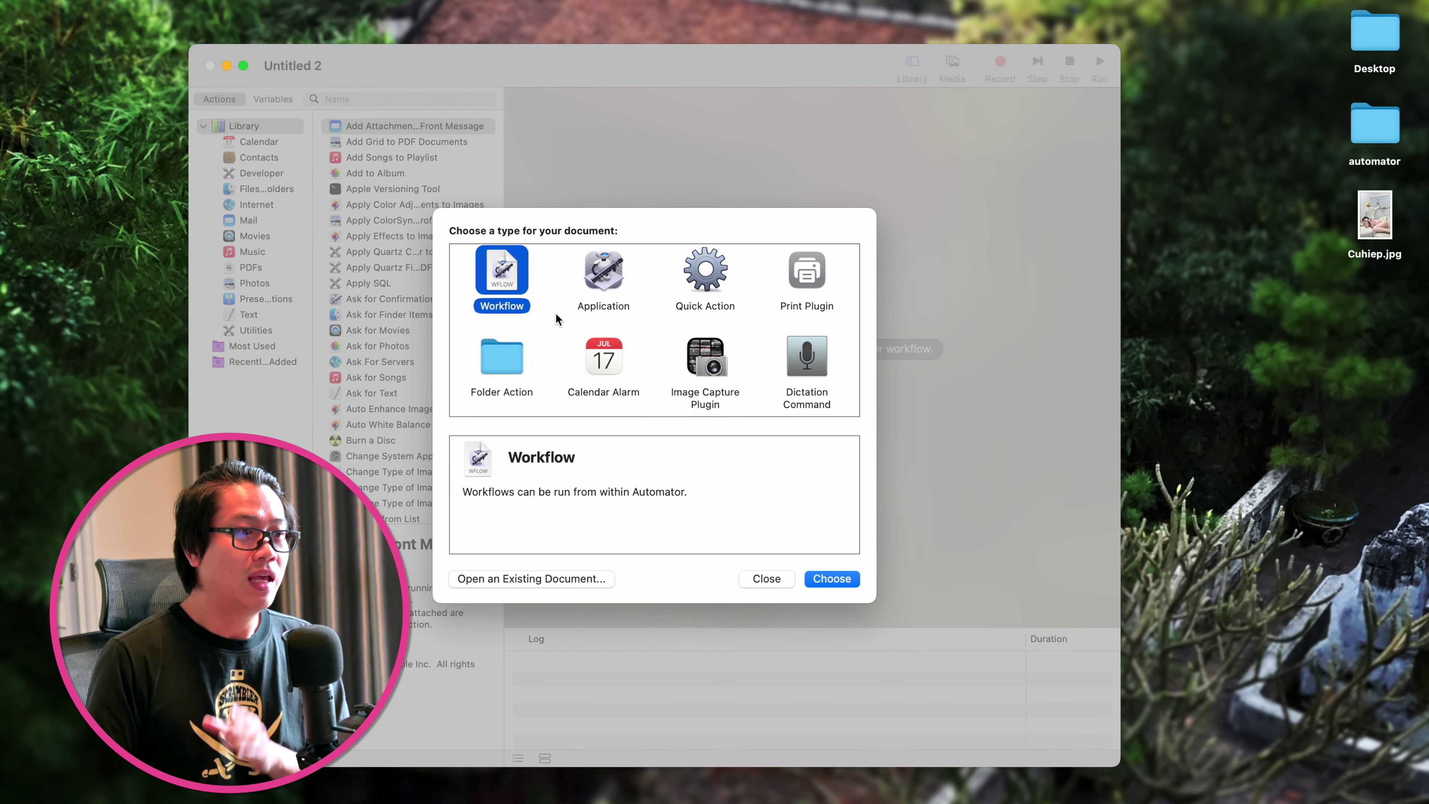
Review the Application and Quick Action document types, and inspect the context options for Cuhiep.jpg on the desktop
click(898, 279)
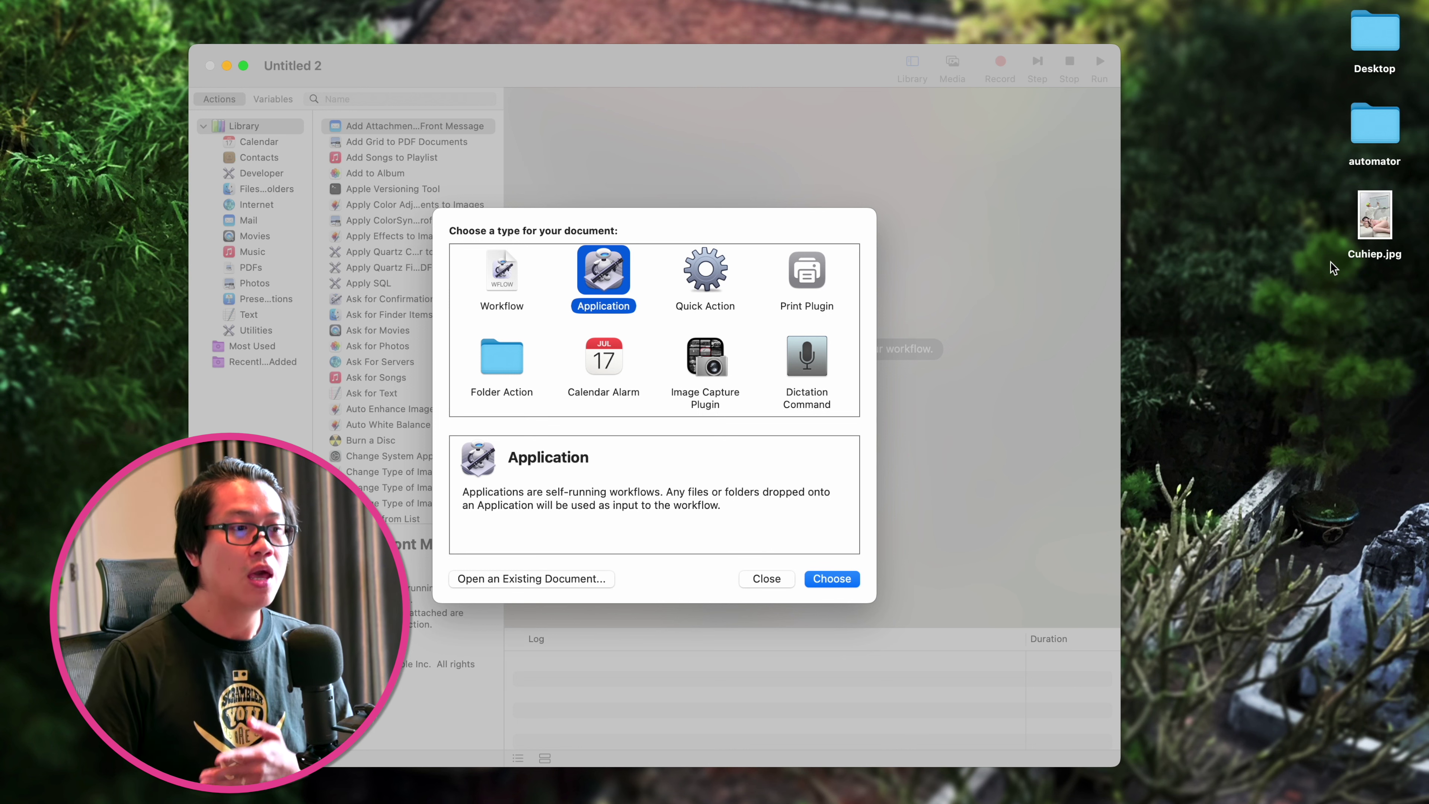
click(704, 272)
click(1377, 227)
right_click(1377, 227)
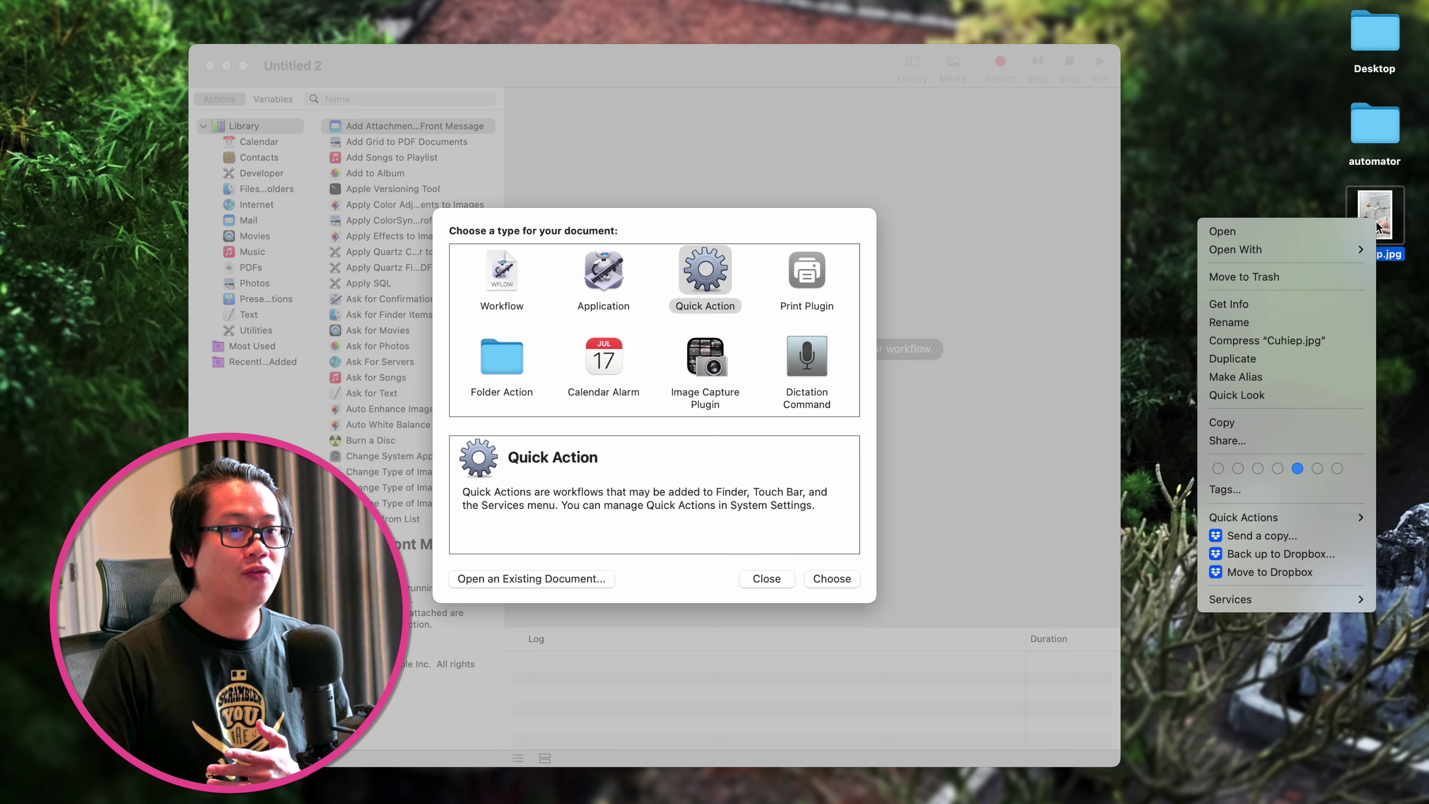
mouse_move(1260, 517)
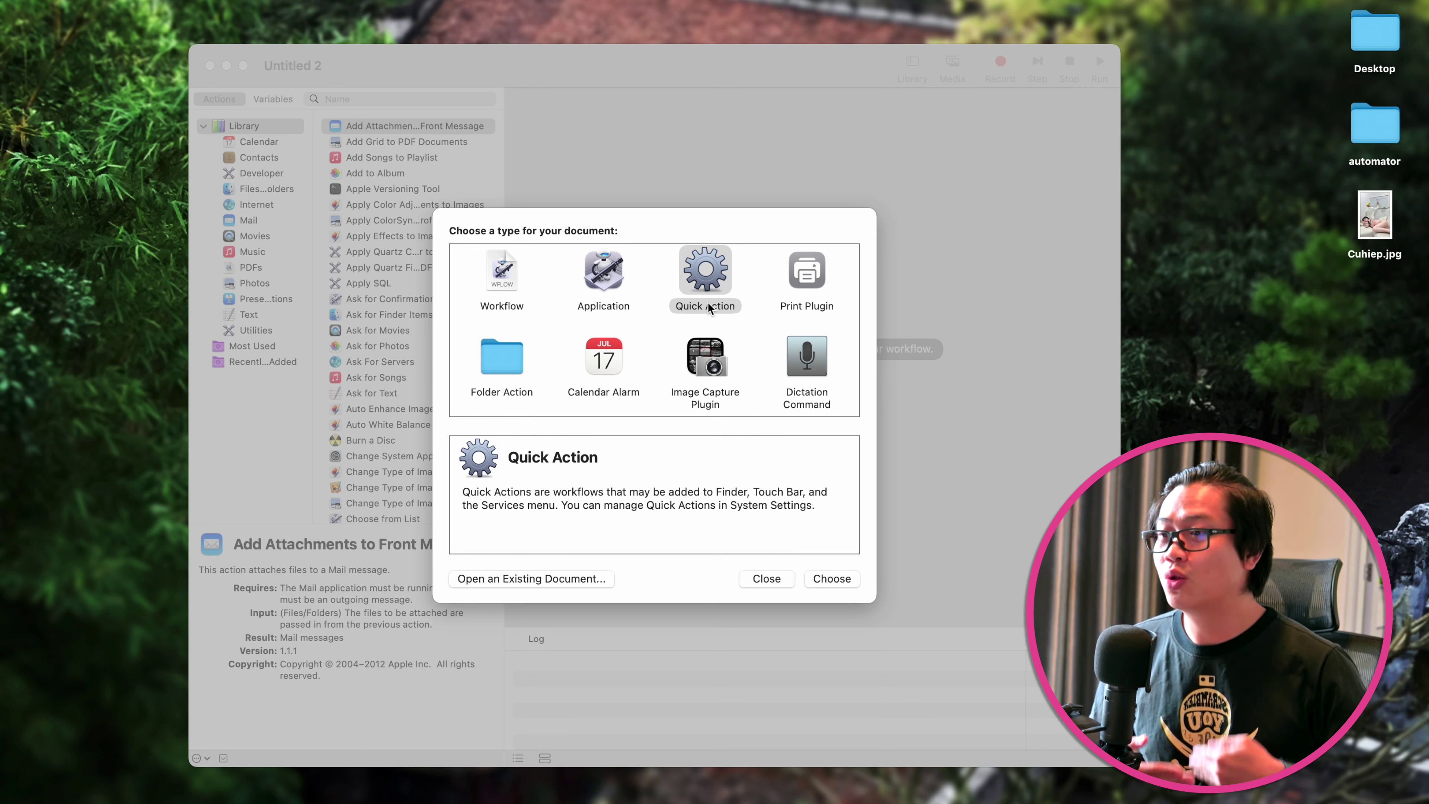
Create a new document of the Workflow type
click(501, 275)
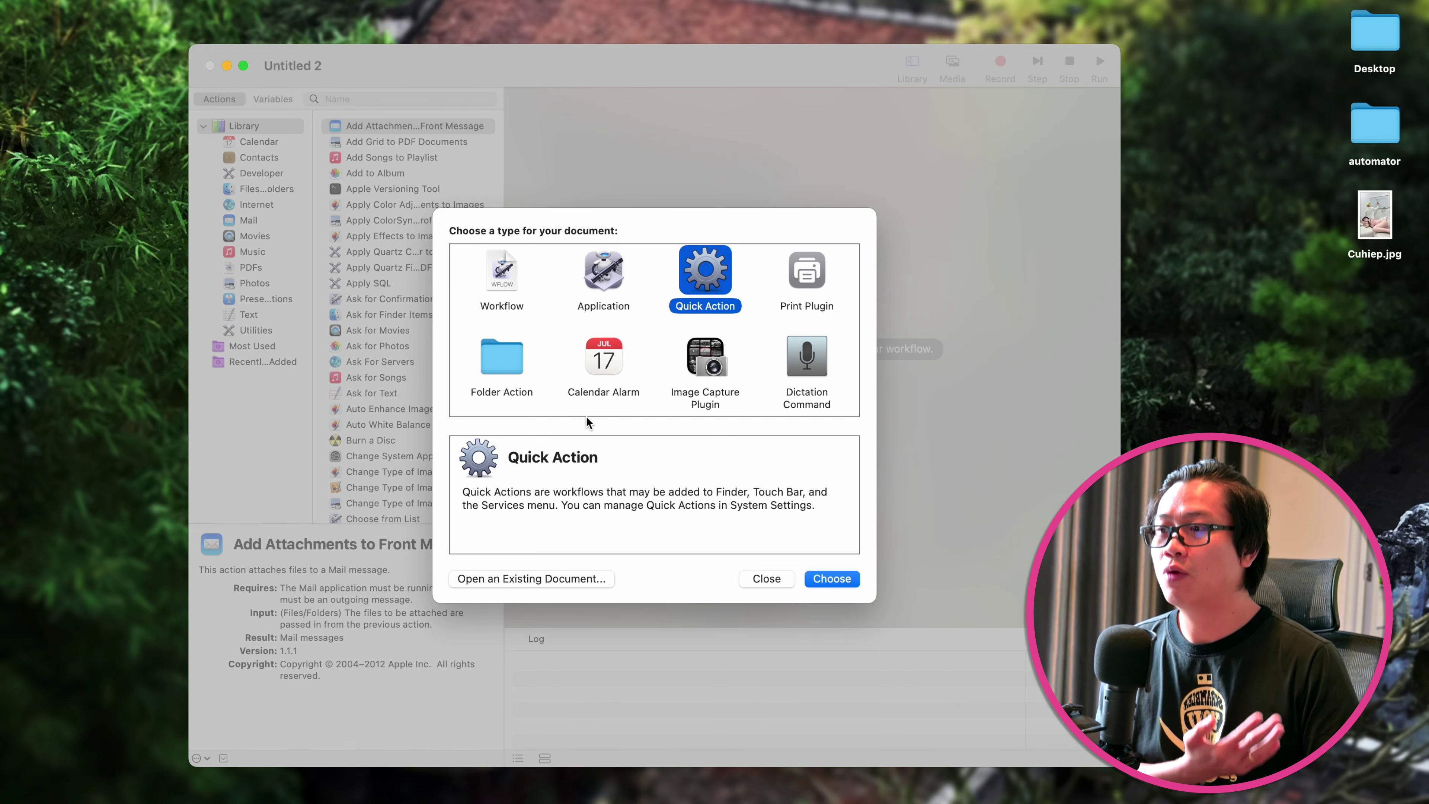
click(516, 280)
click(836, 580)
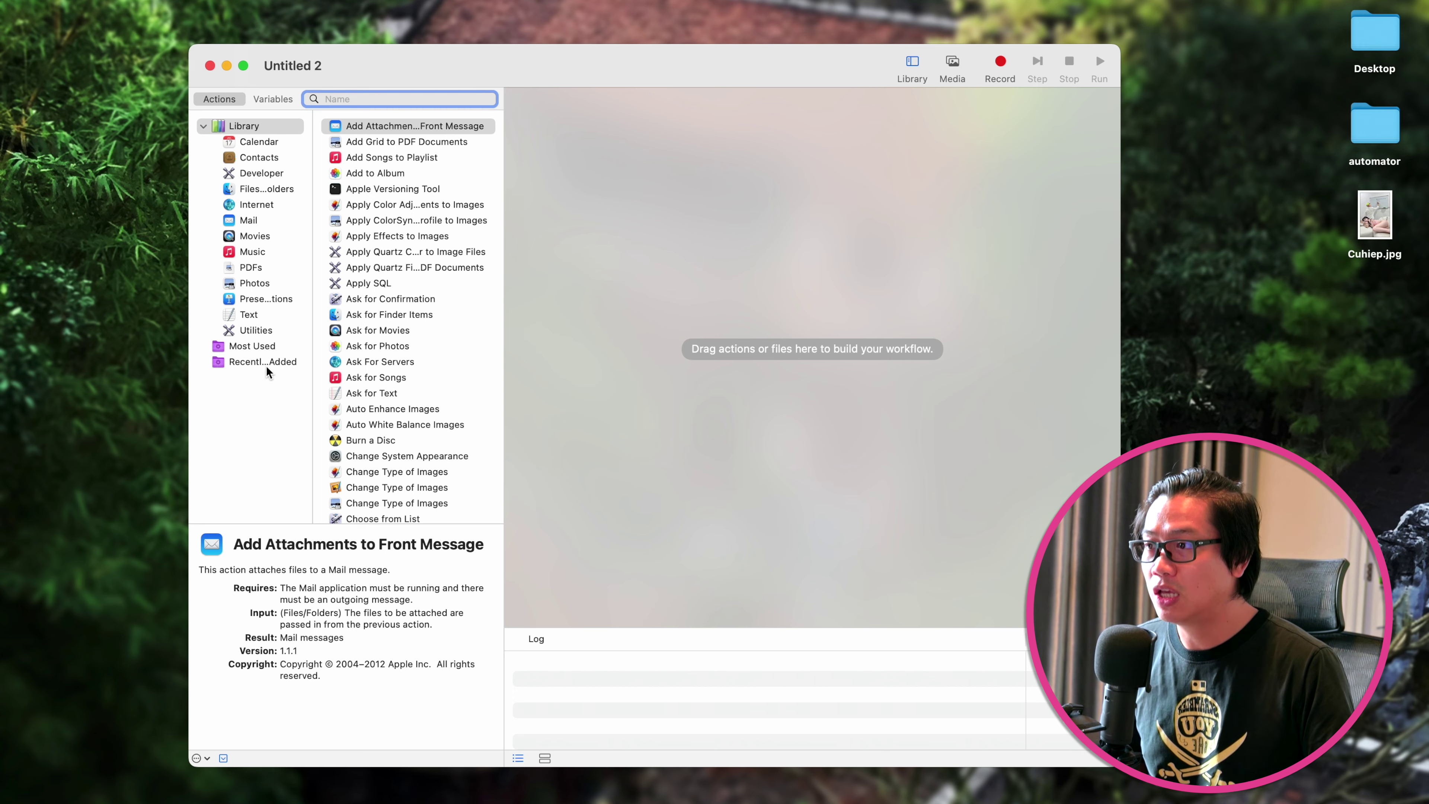
Browse the full action library and search it for "resize"
scroll(452, 249, down, 10)
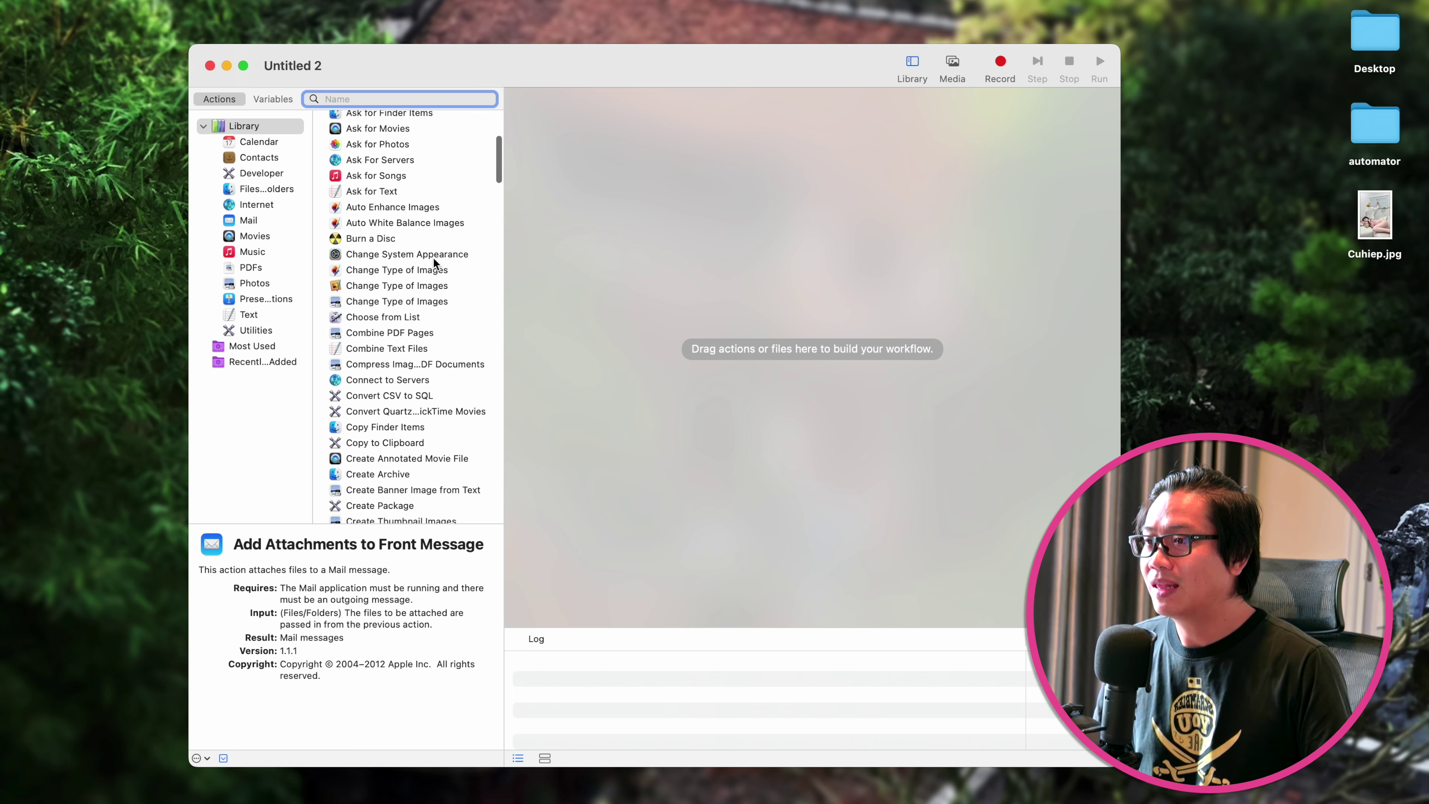
scroll(416, 340, down, 10)
scroll(415, 342, up, 20)
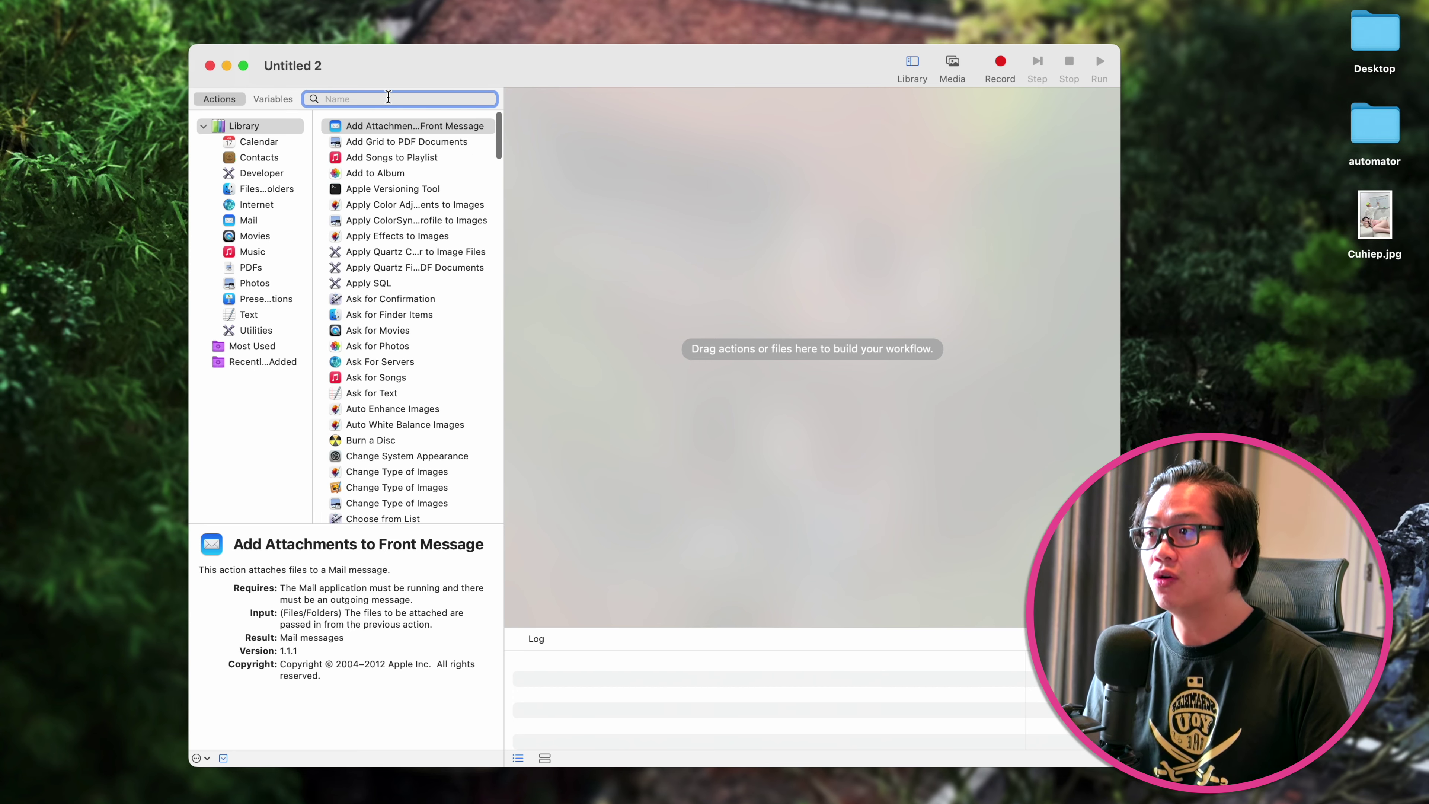
text(res)
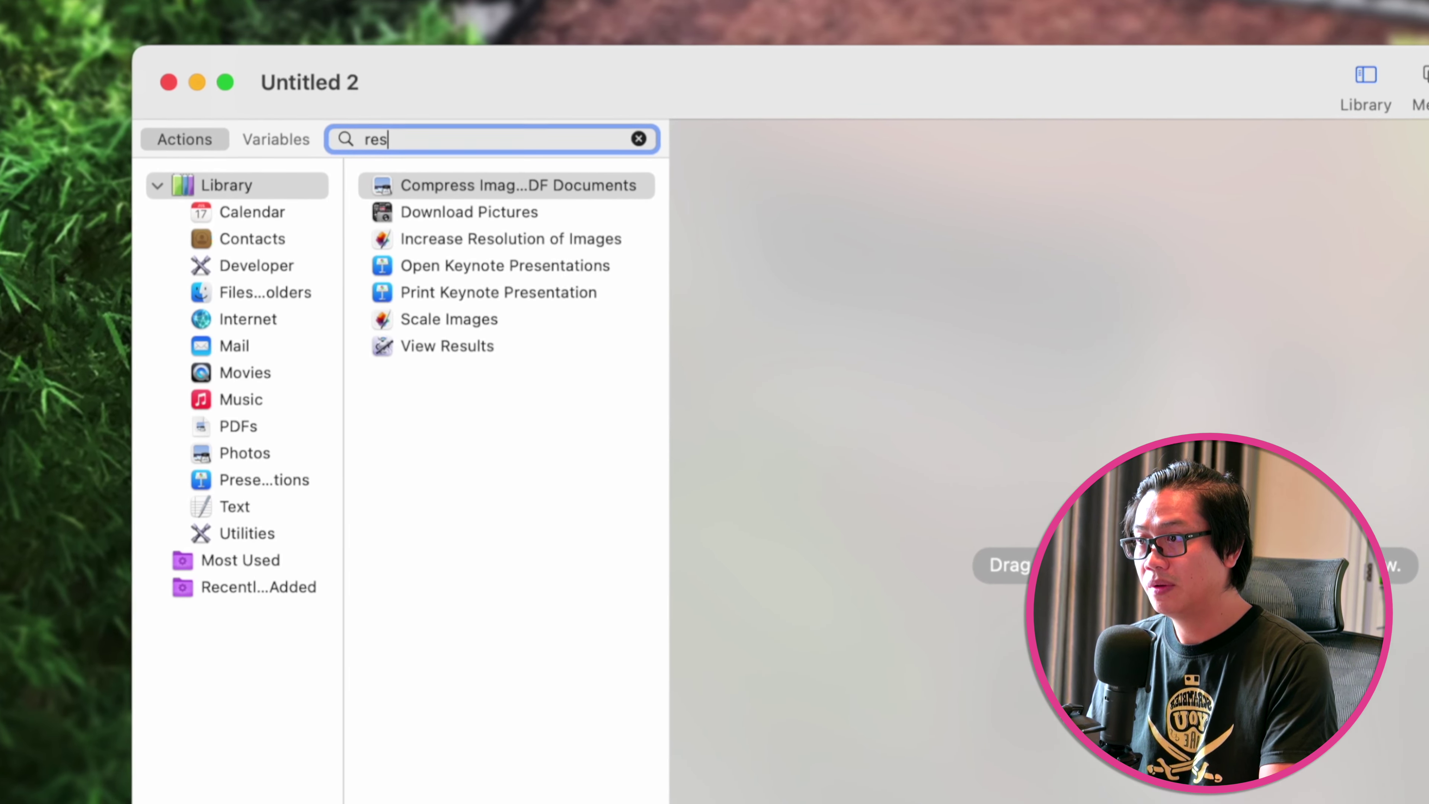
text(ize)
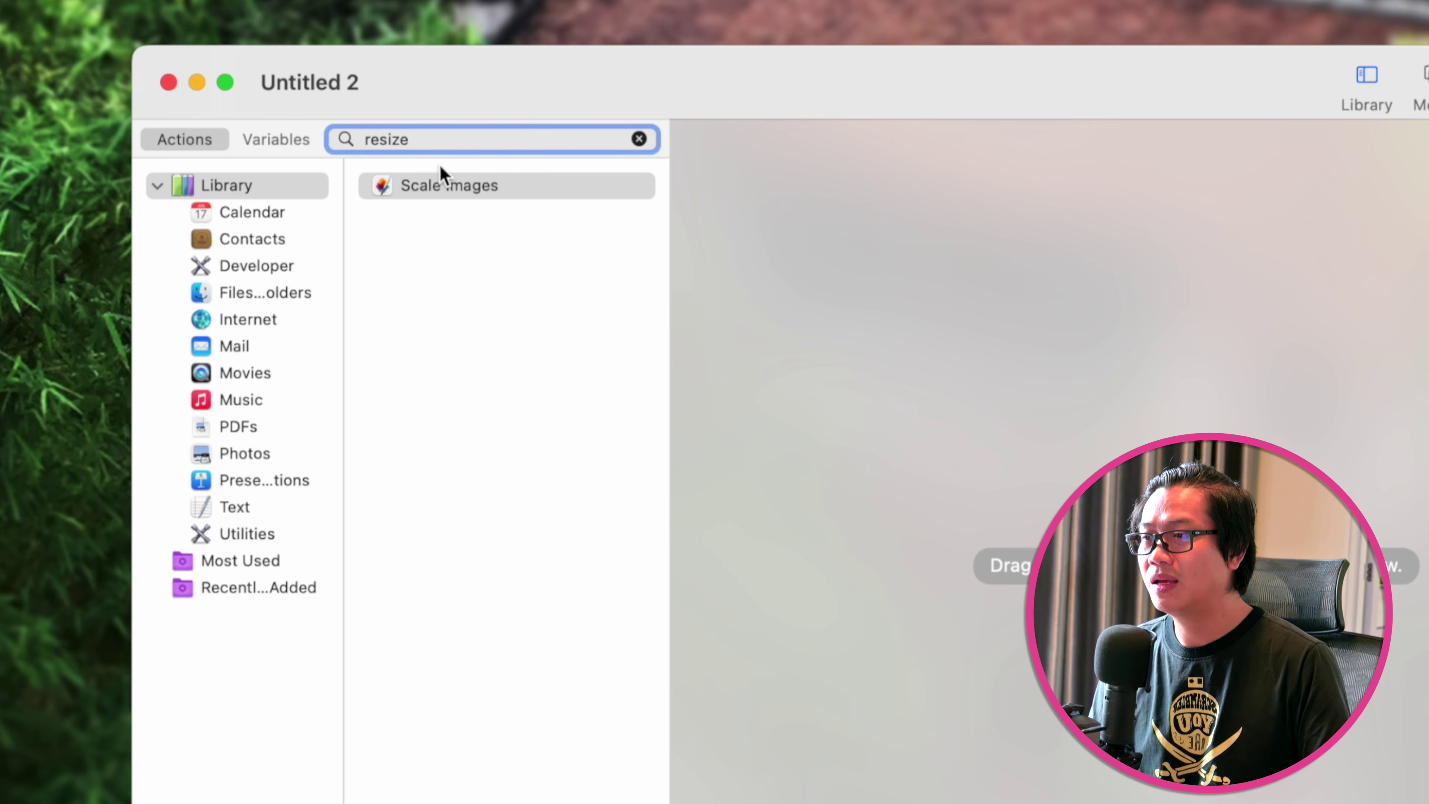
Search the action library for "scale", compare the descriptions of the two Scale Images actions, and clear the search
click(638, 139)
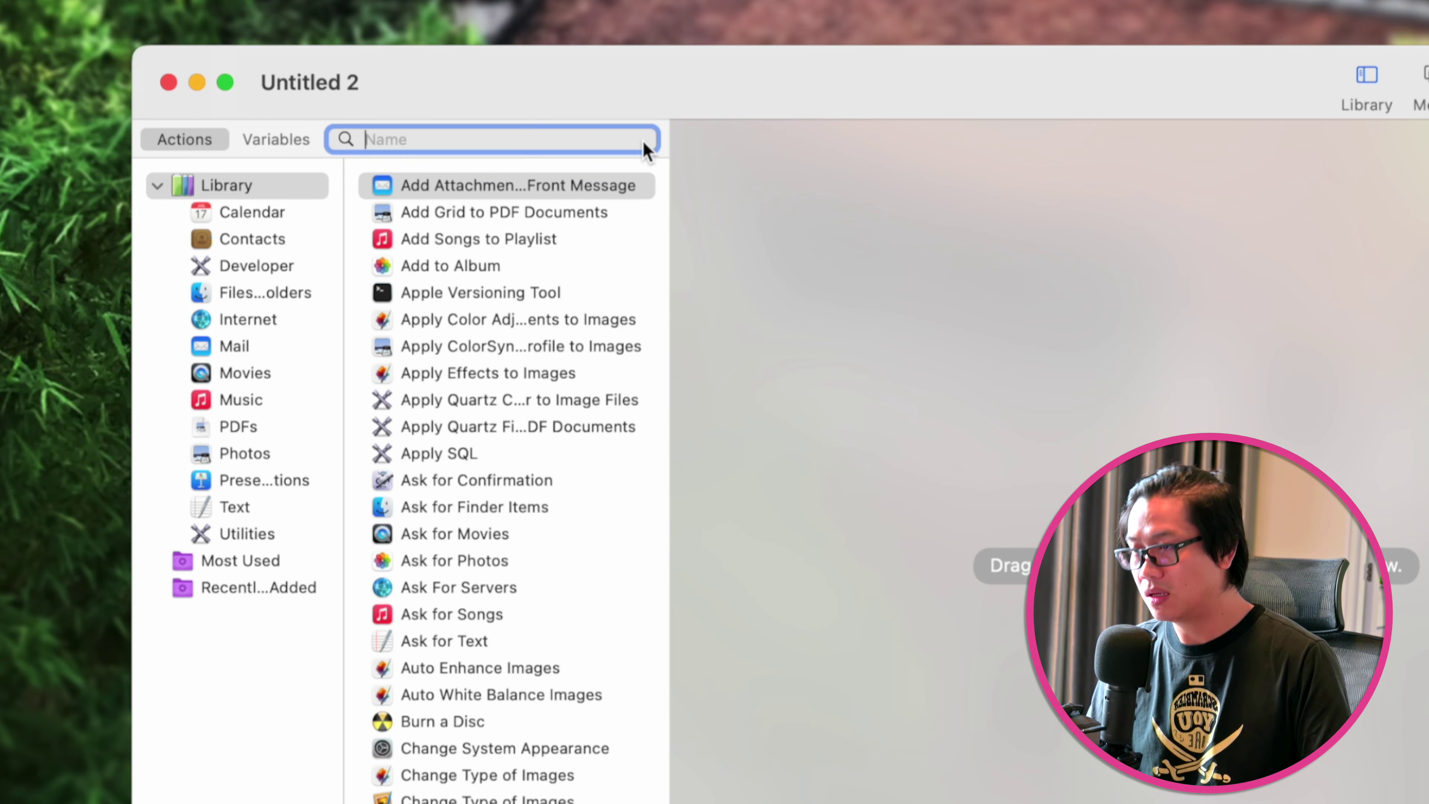
text(scale)
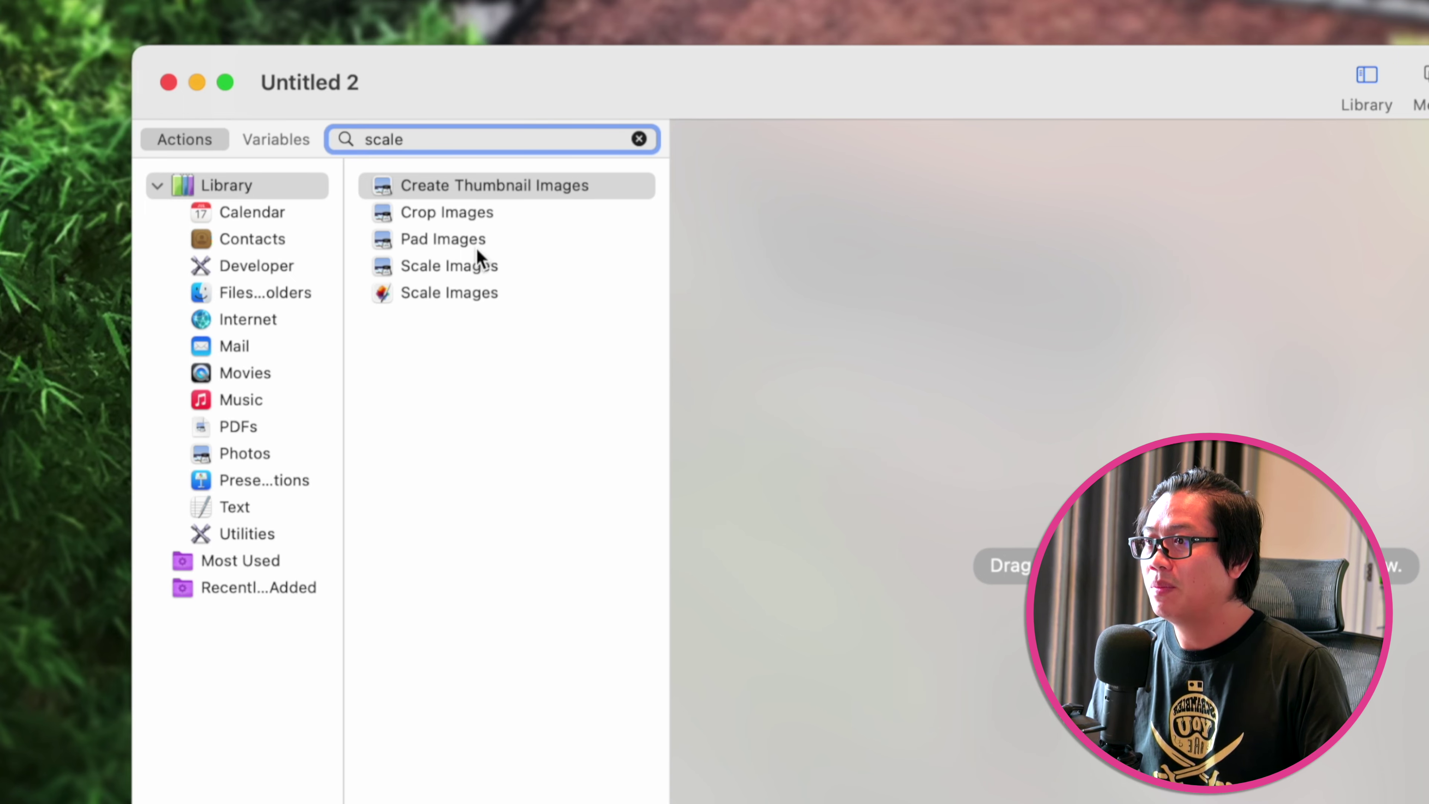
click(474, 266)
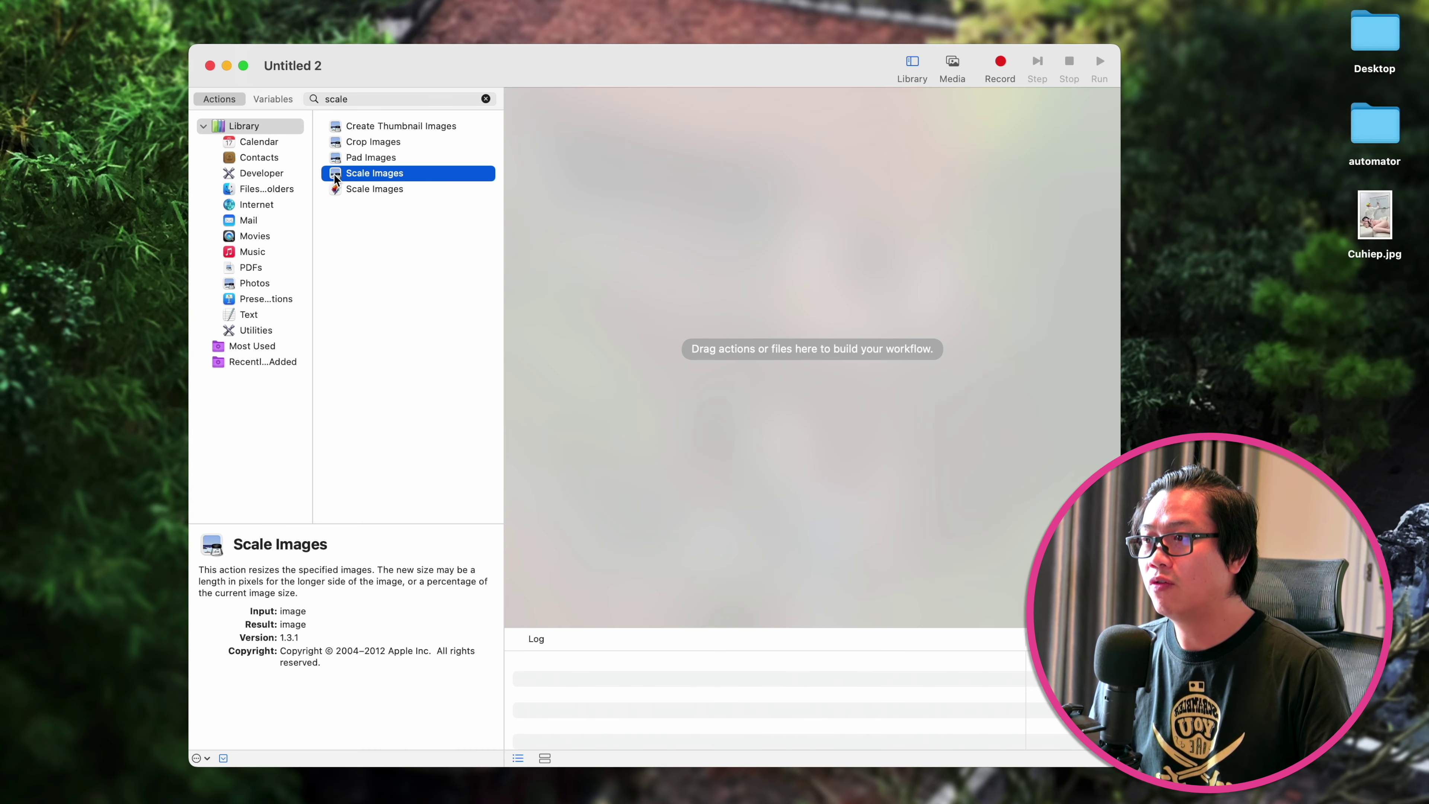
click(364, 189)
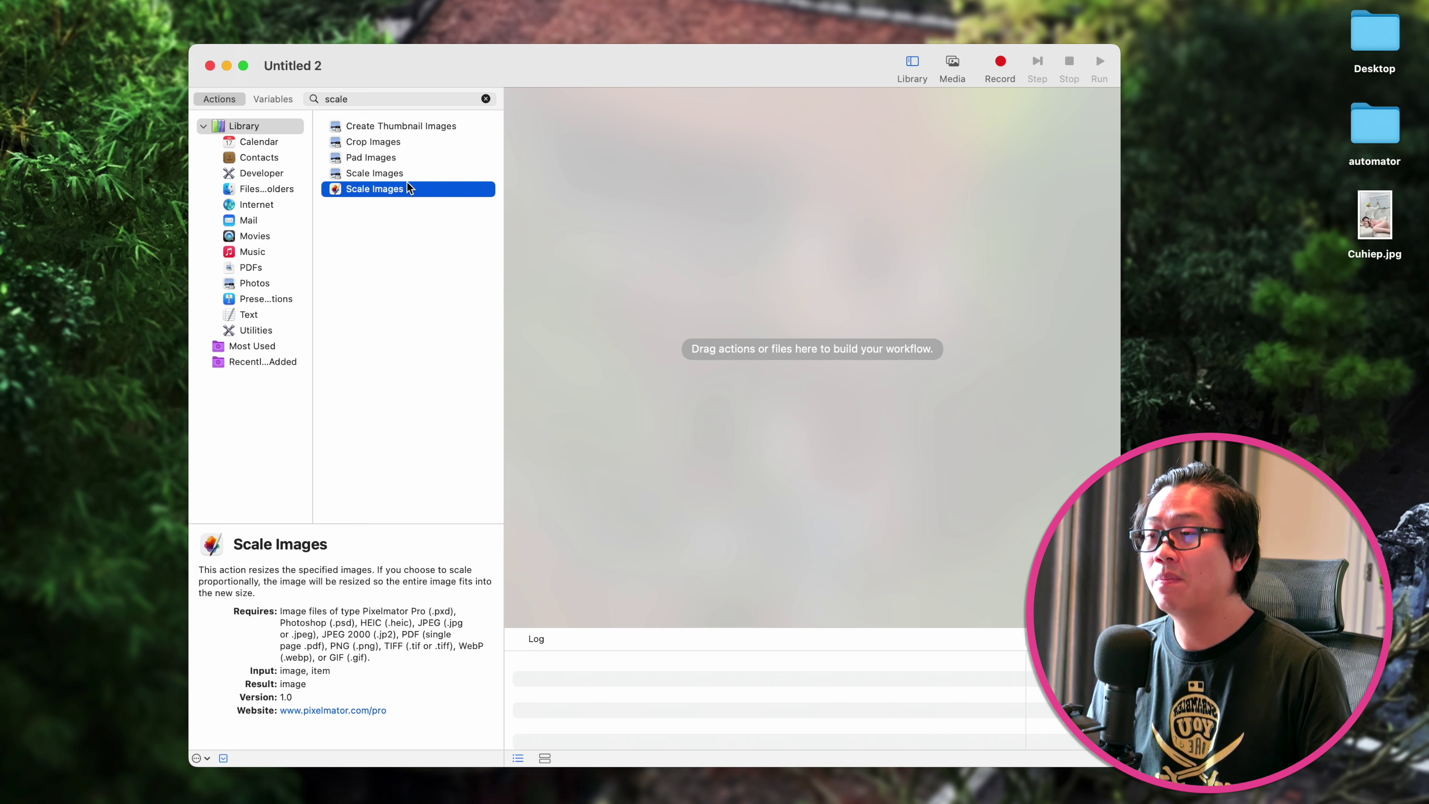
click(394, 173)
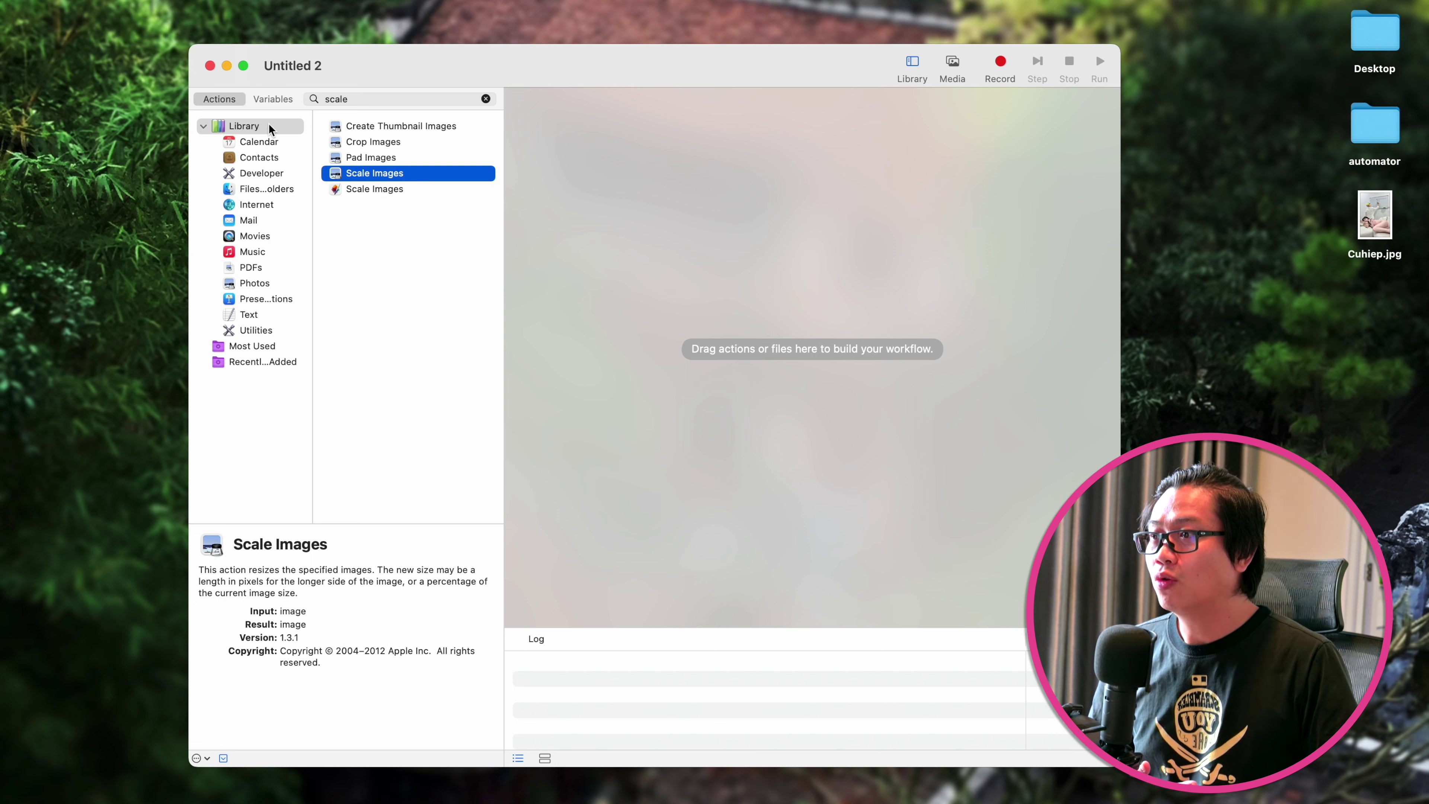
click(485, 99)
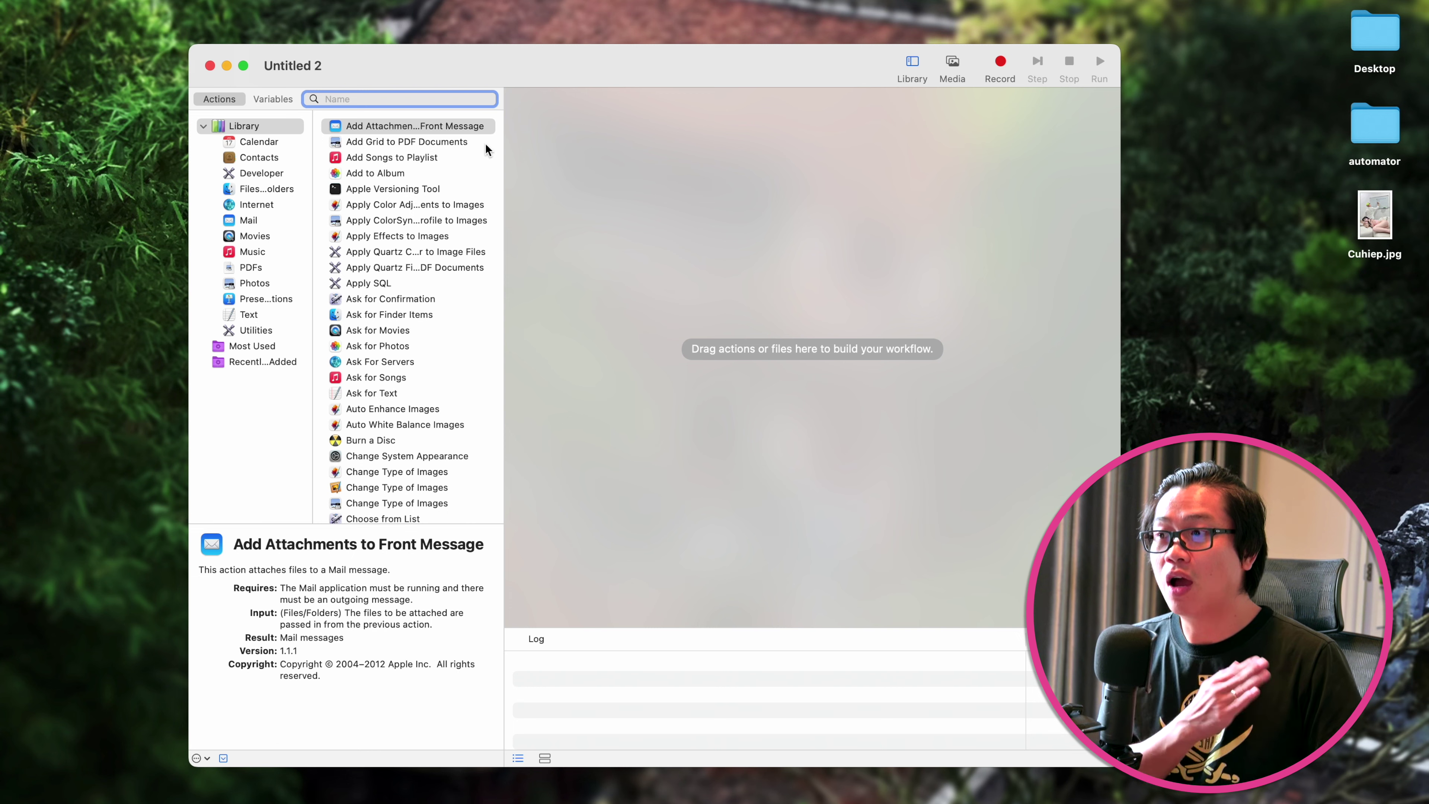
Add the Duplicate Finder Items action from the Files & Folders category to the workflow and show its results area
click(266, 190)
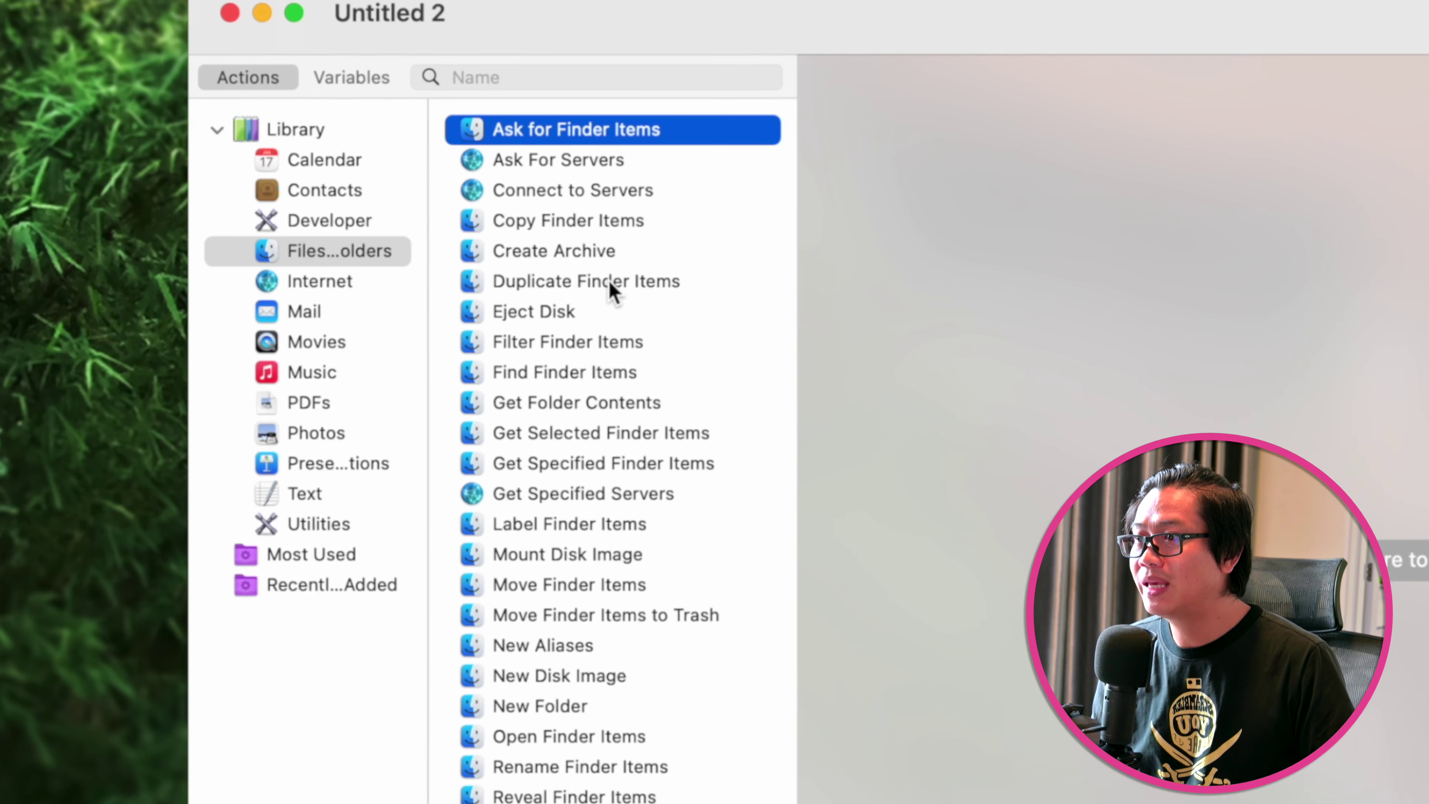
click(401, 205)
drag(624, 290, 1344, 278)
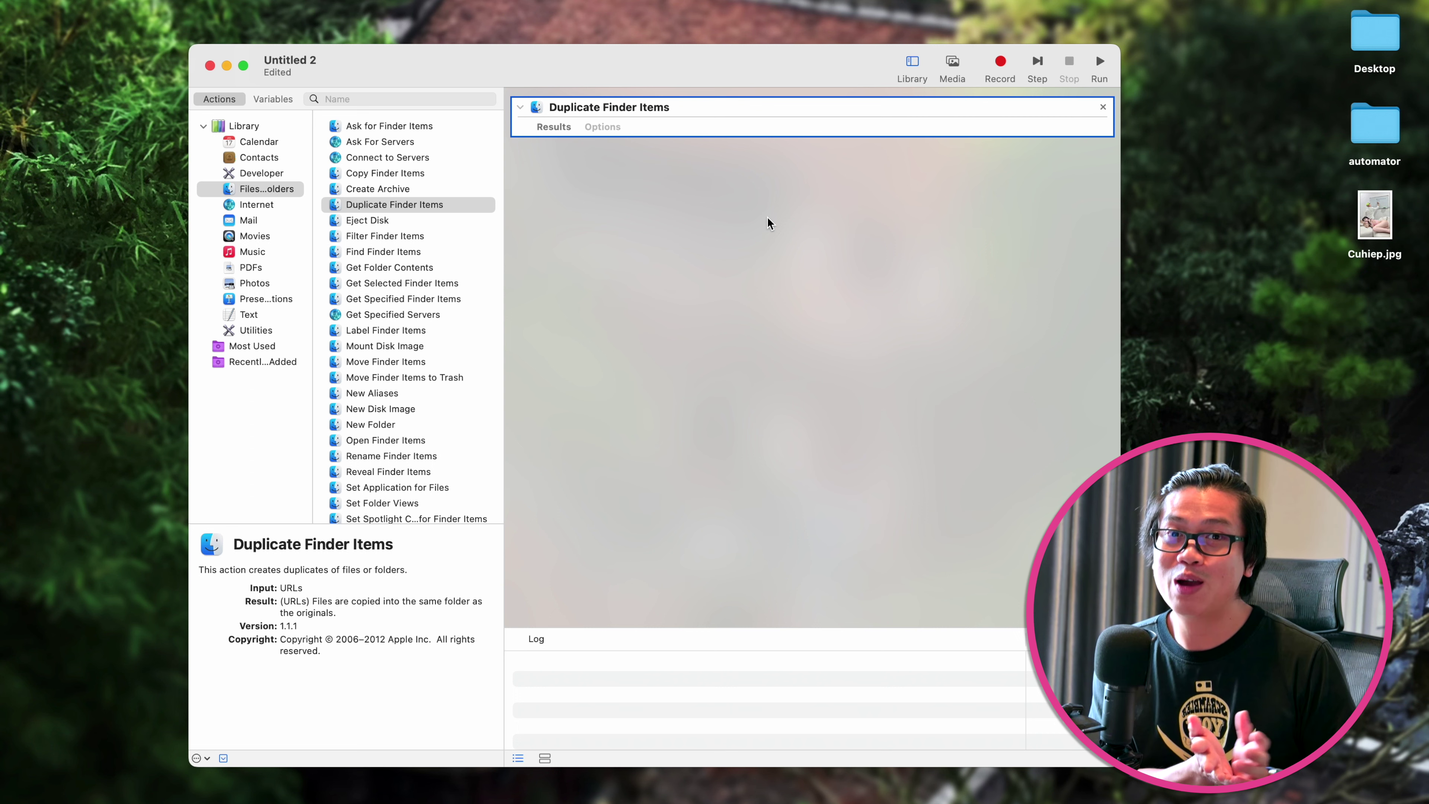
click(551, 126)
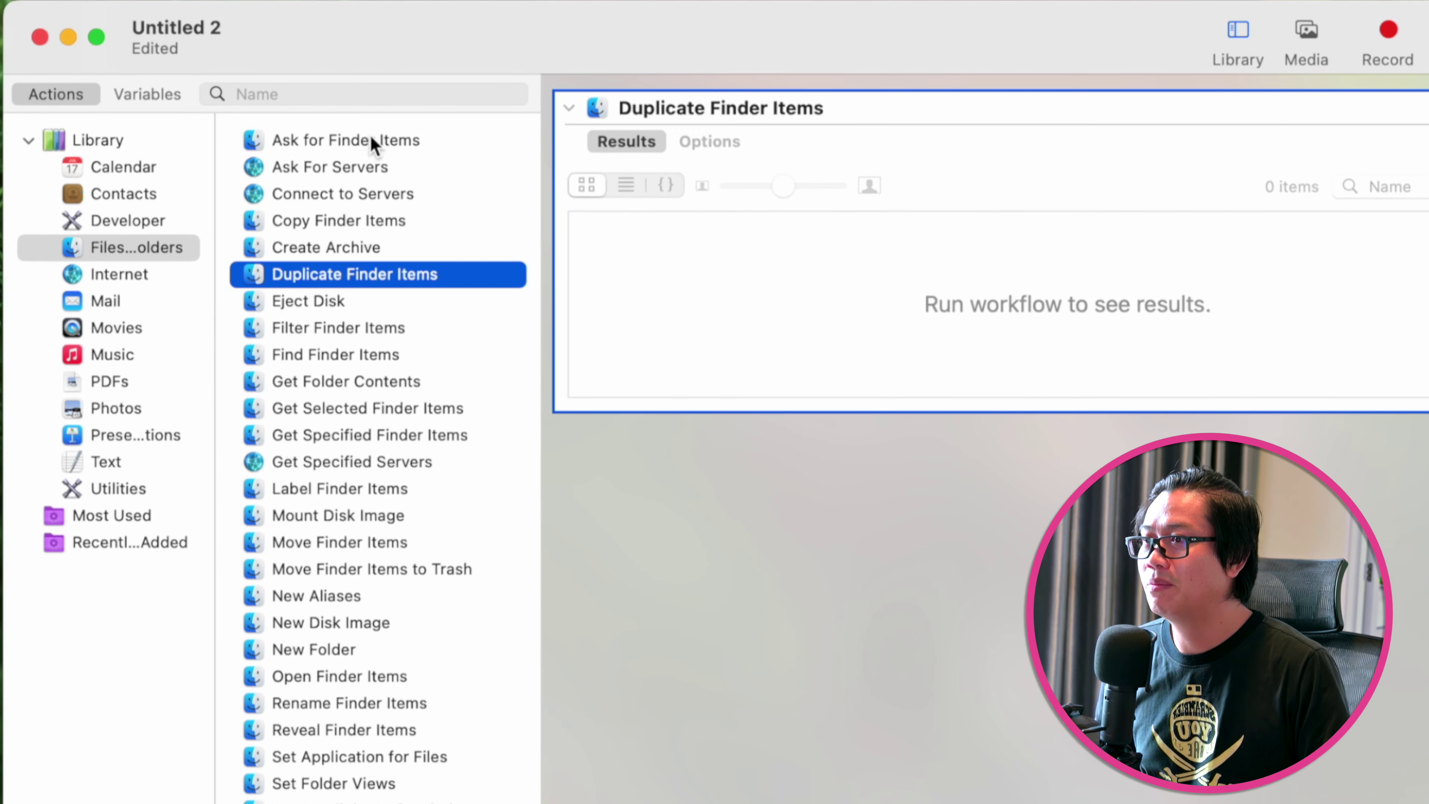
Insert Ask for Finder Items before the duplicate action, keeping Desktop and Files as start and type, and allow multiple selection
drag(371, 135, 737, 104)
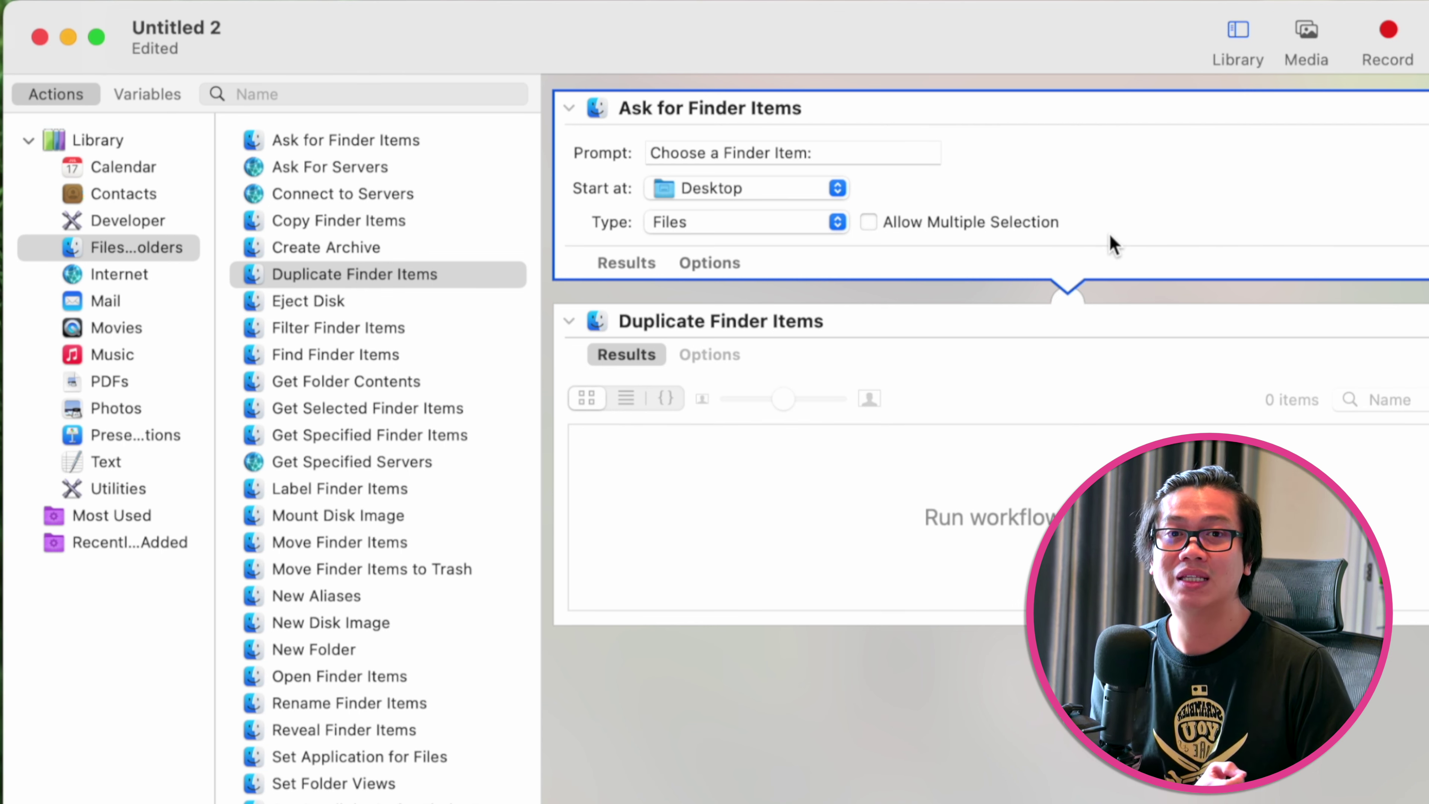
click(756, 189)
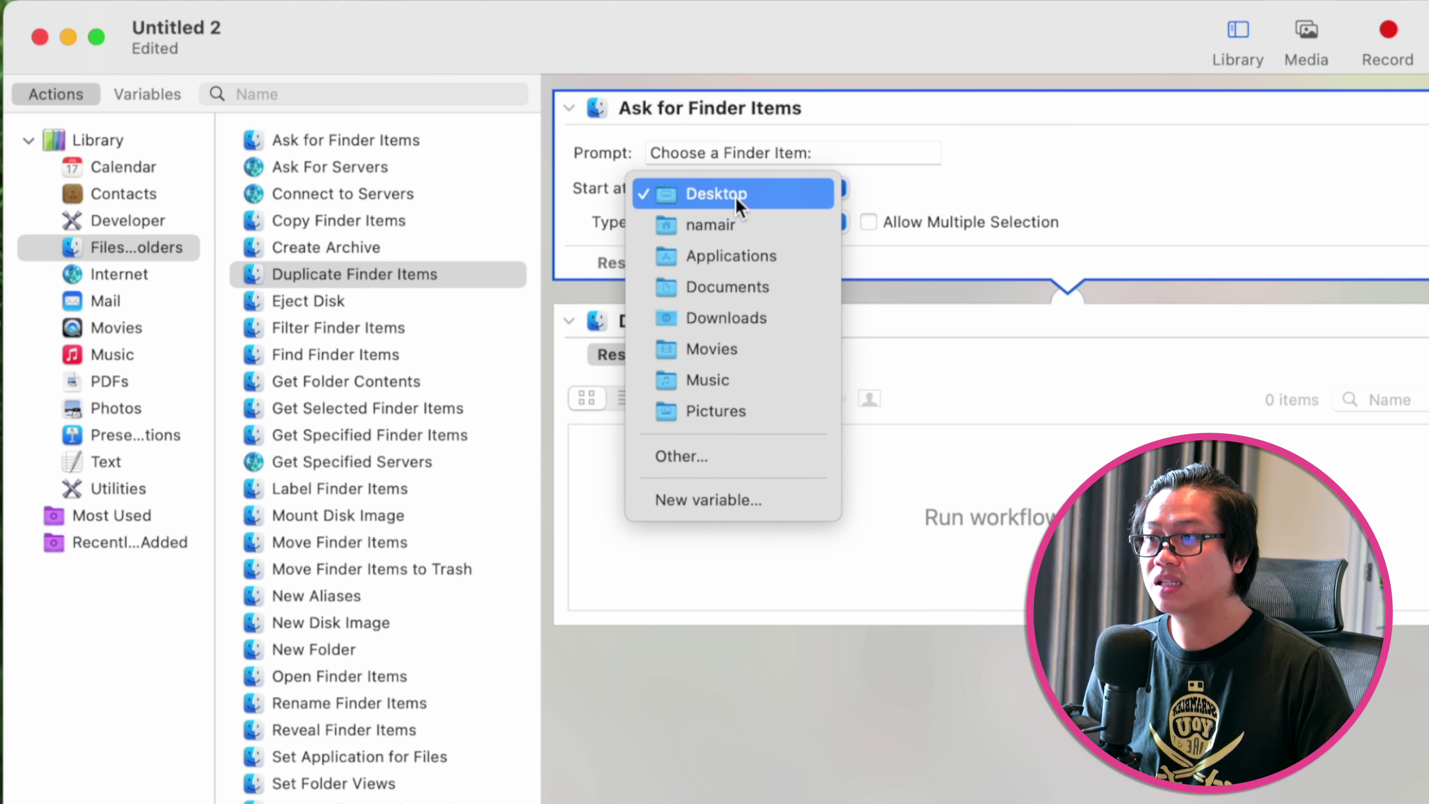
click(1171, 158)
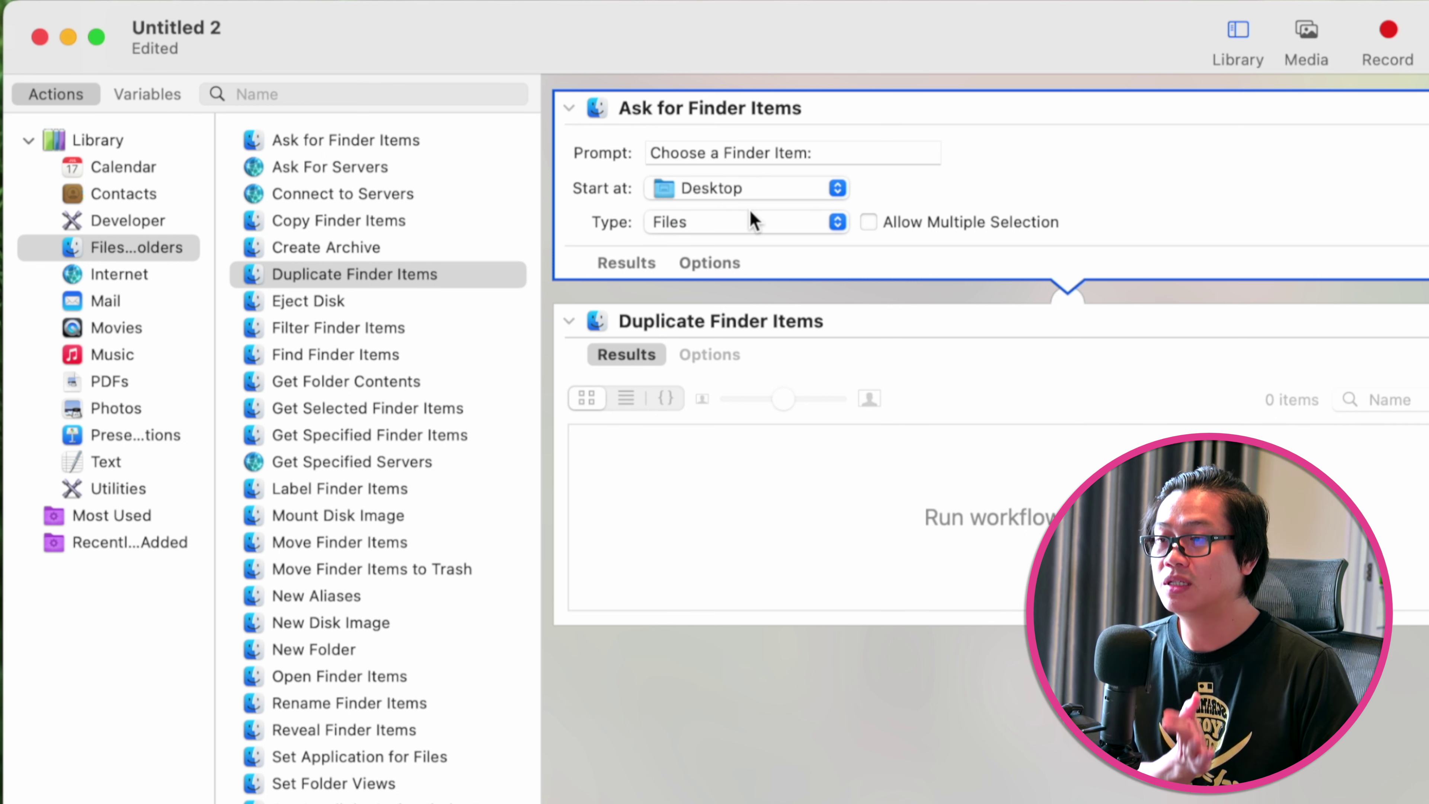
click(749, 233)
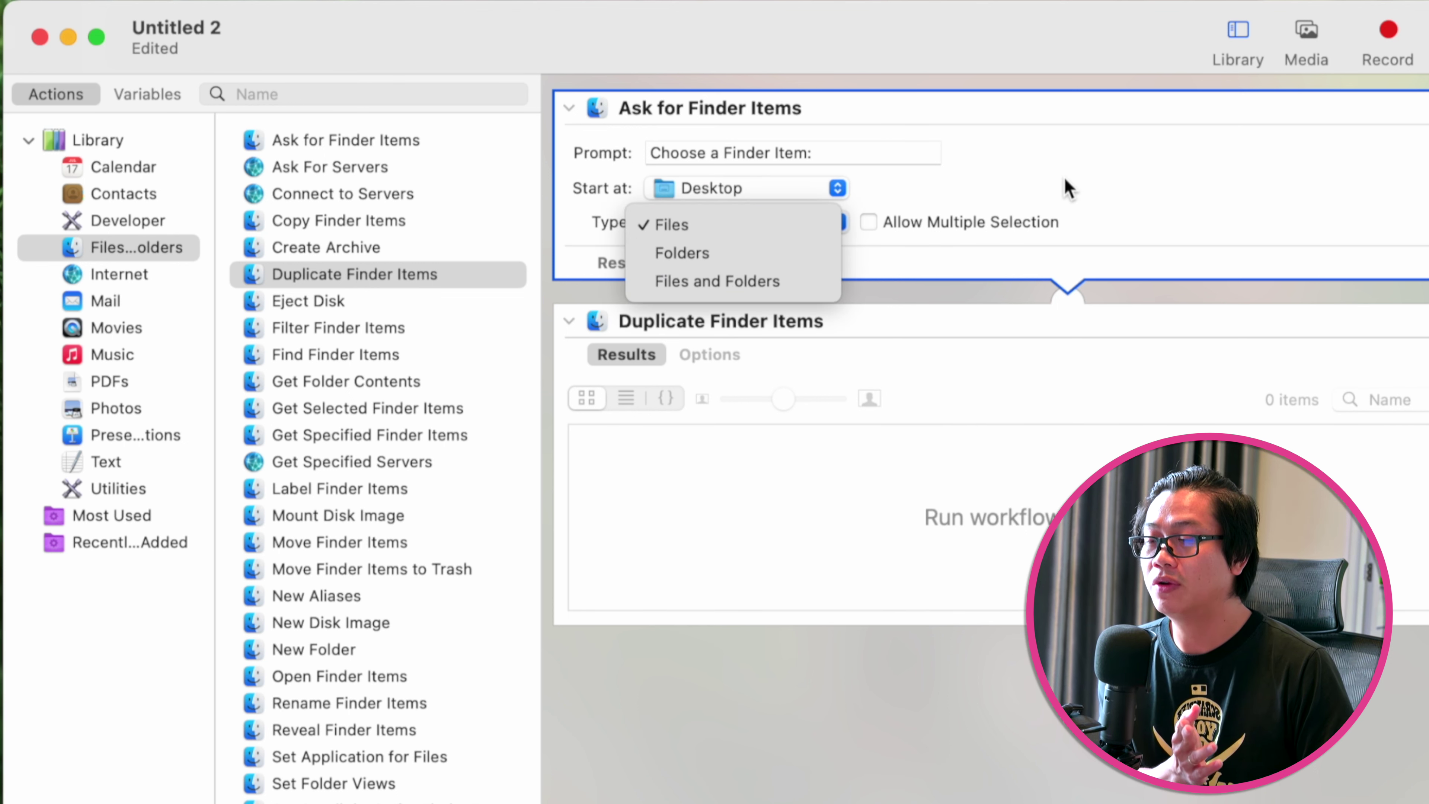
click(1067, 190)
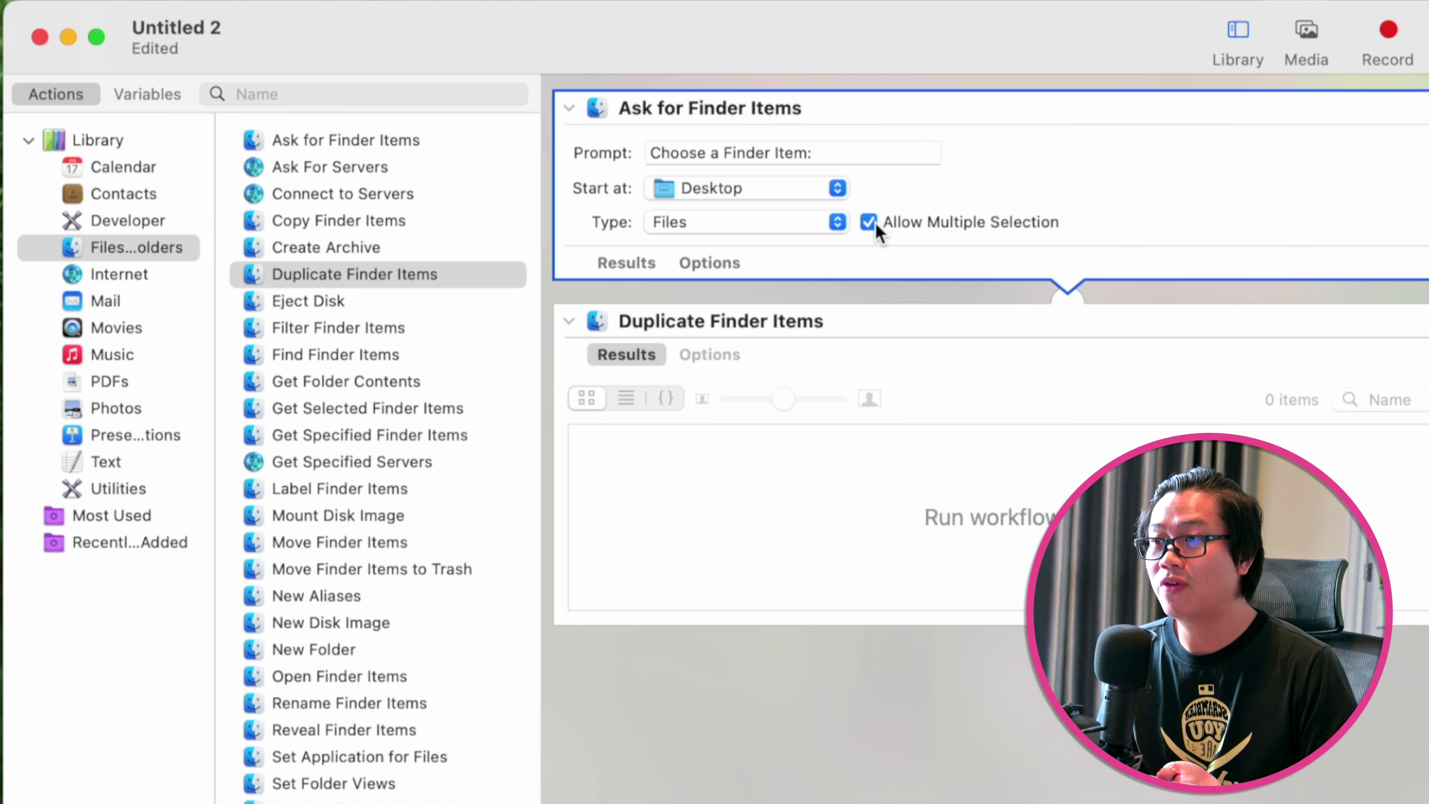
click(627, 264)
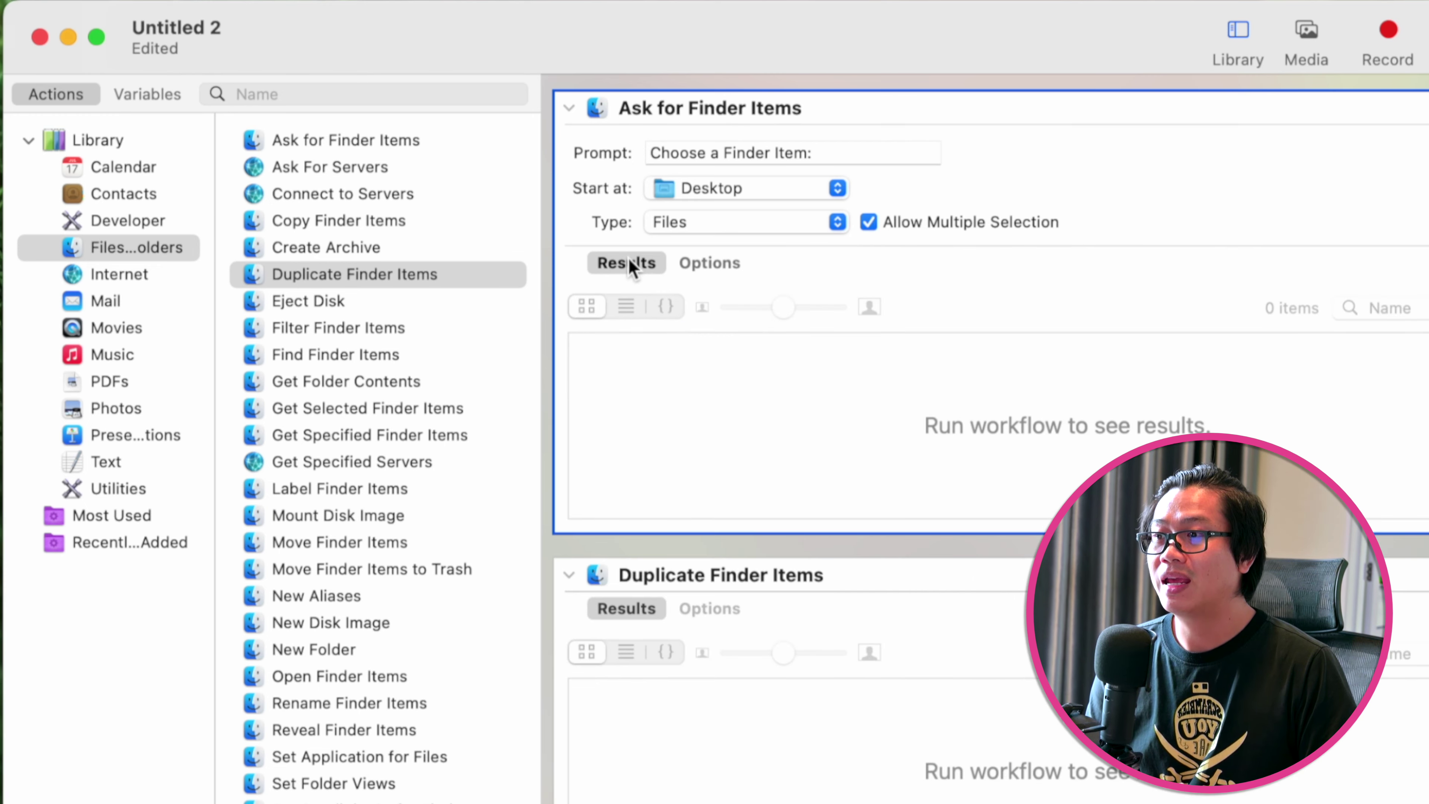
click(629, 265)
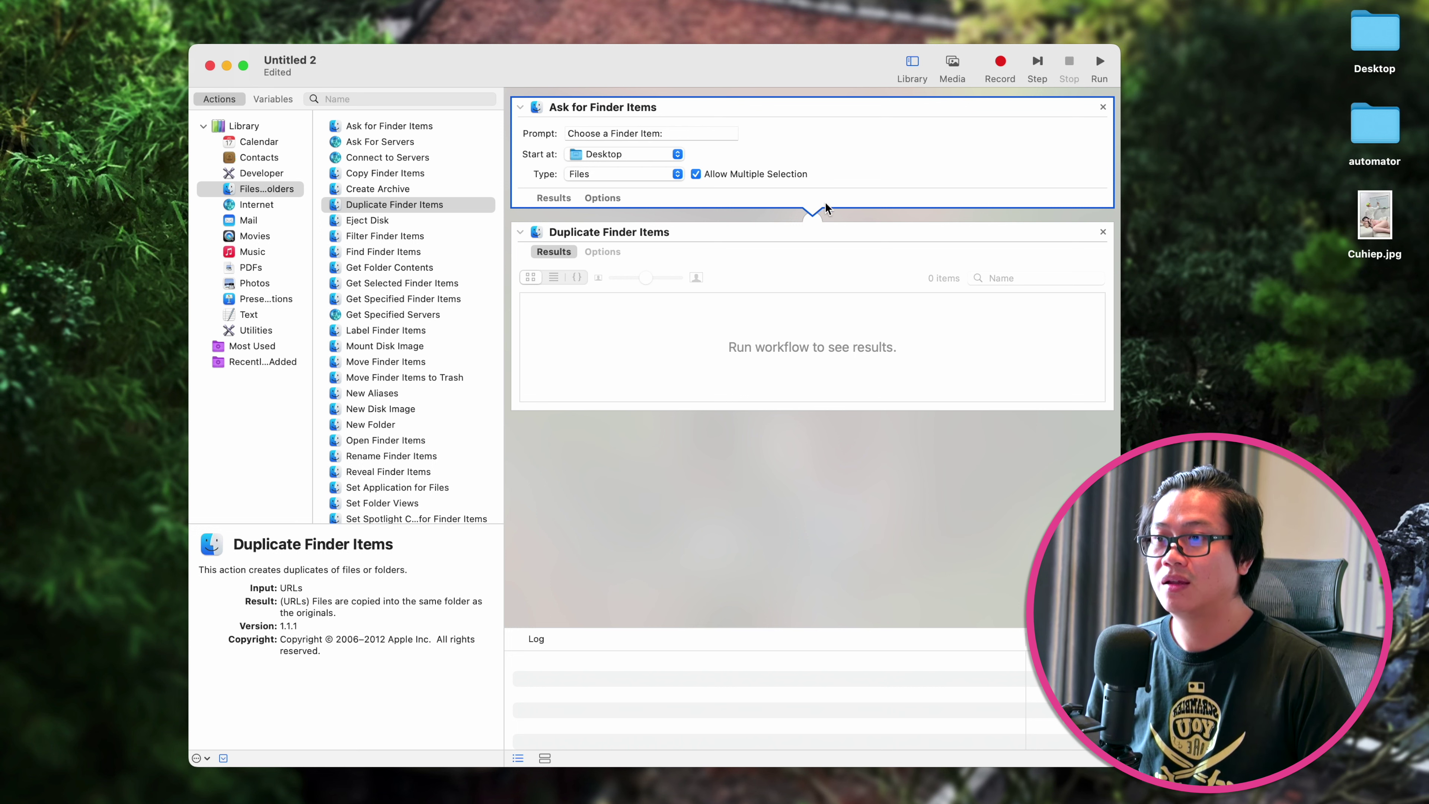
Run the workflow and choose Cuhiep.jpg as the file to duplicate
click(1101, 63)
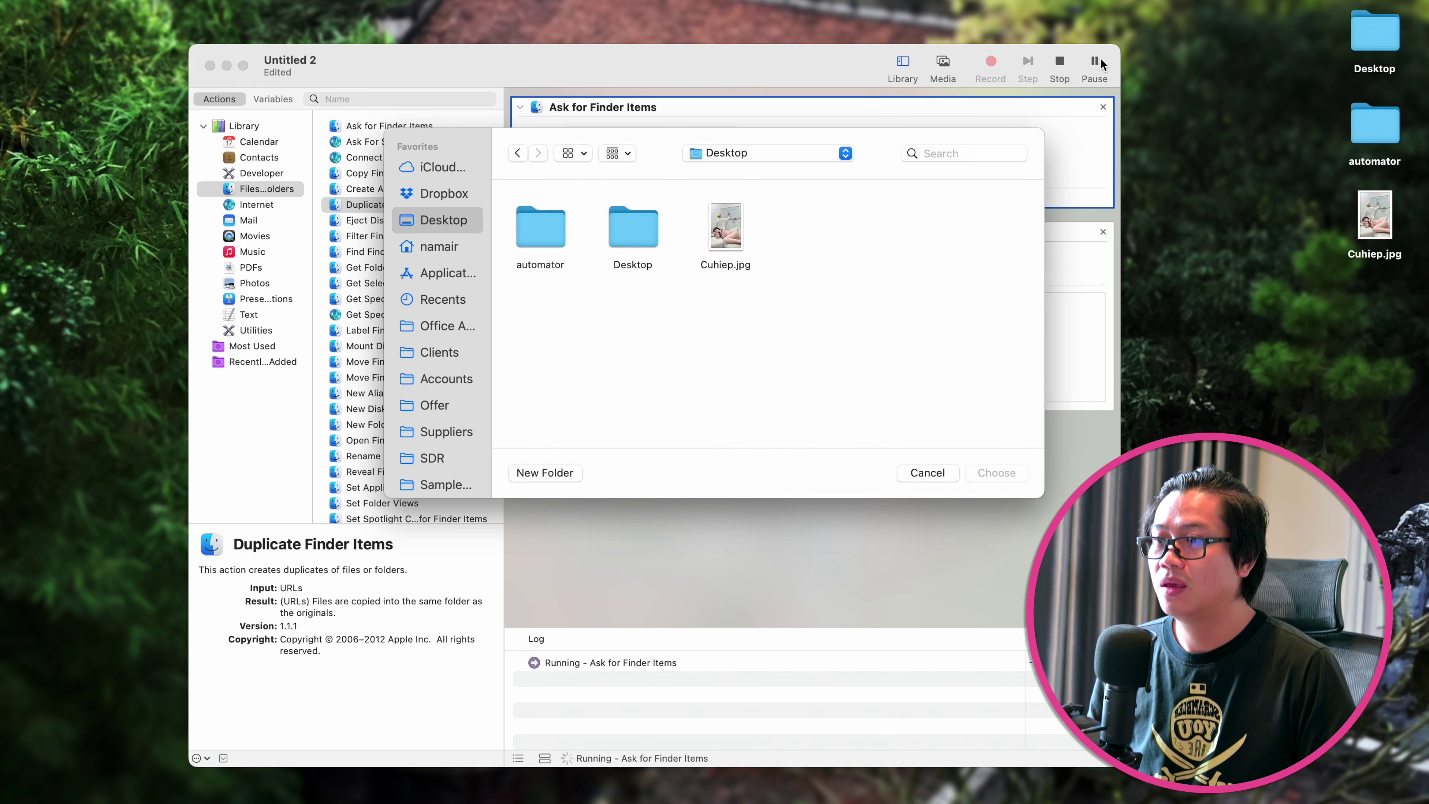
drag(654, 141, 761, 258)
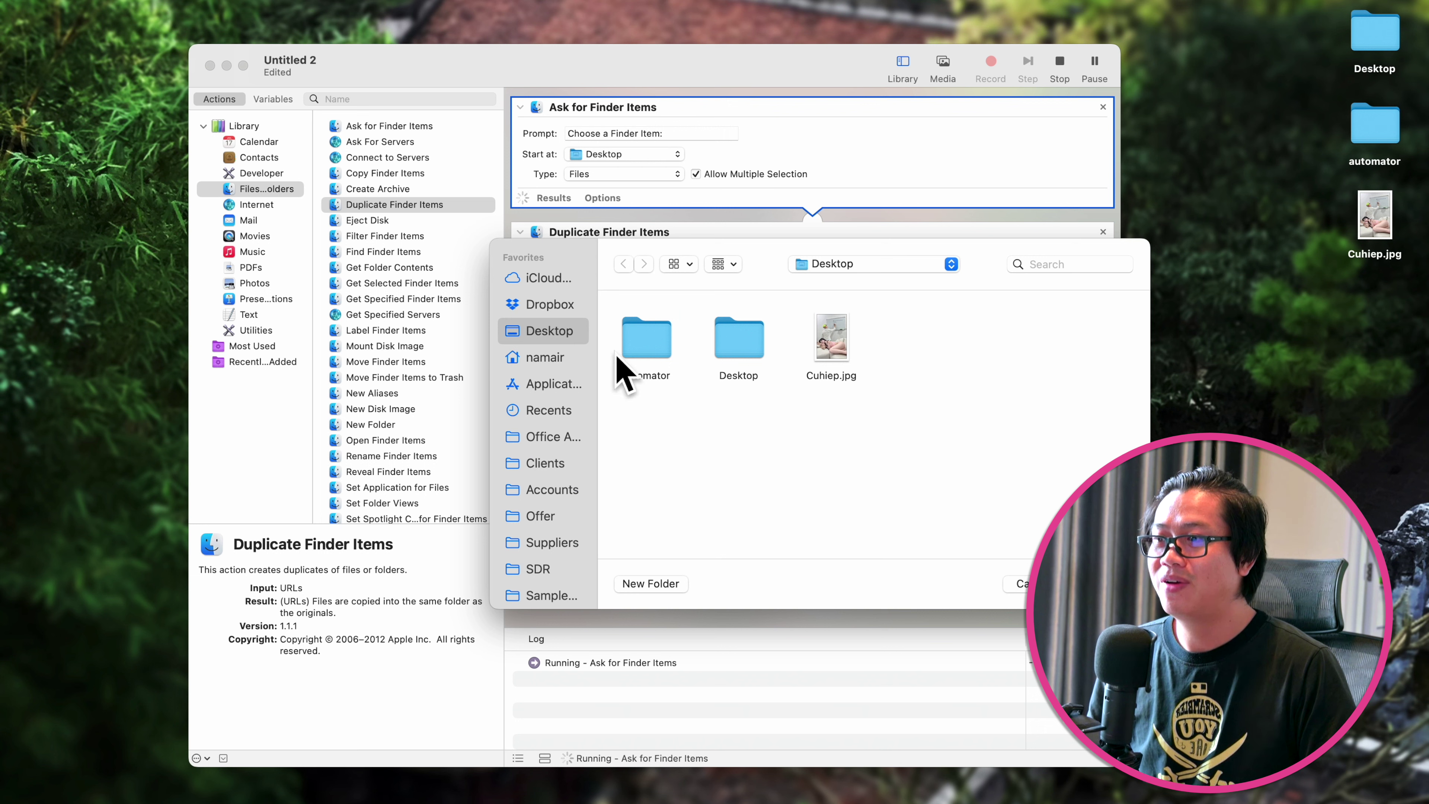
click(836, 346)
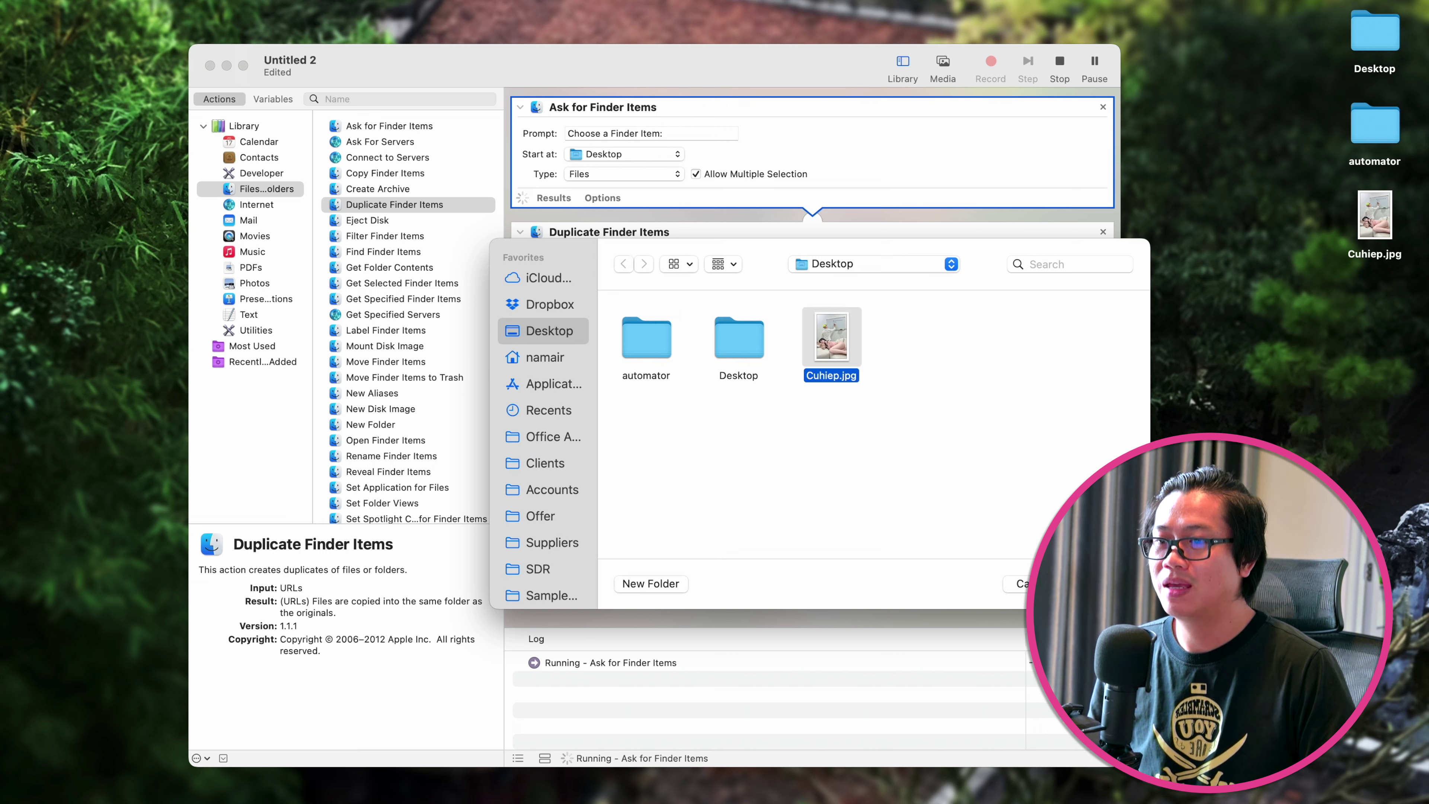
key(Return)
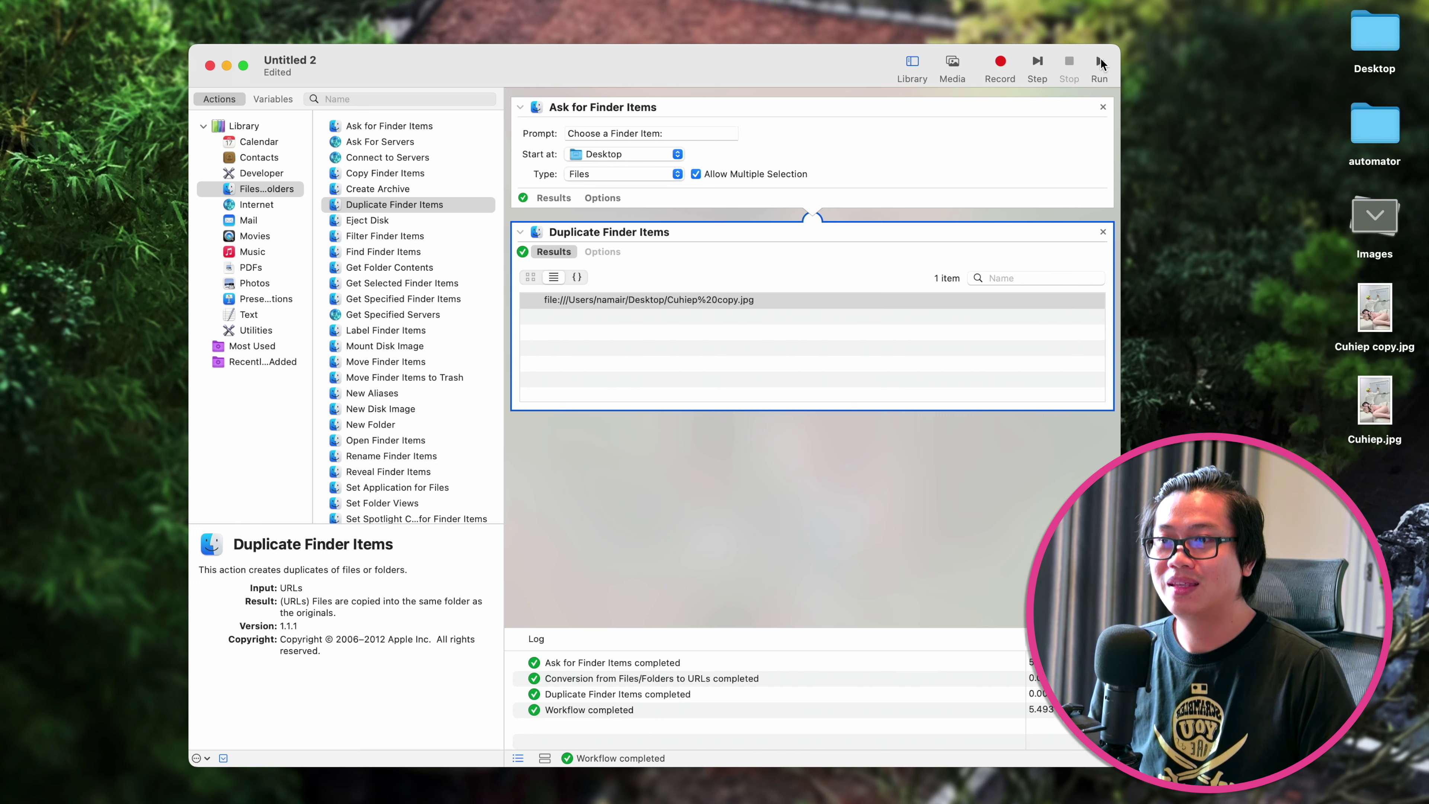
Run the workflow again with Cuhiep copy.jpg as the chosen file
click(1099, 63)
click(720, 230)
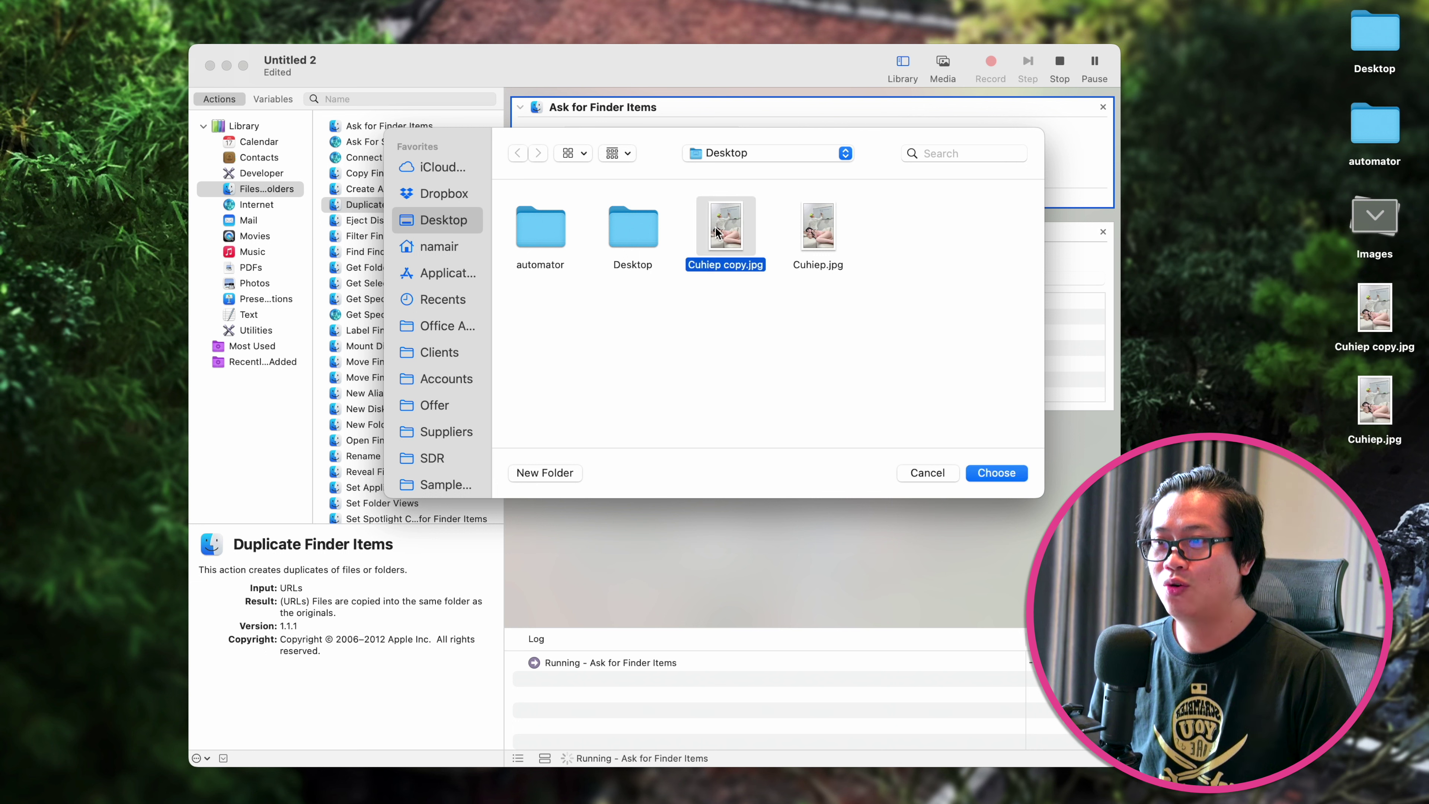
click(996, 476)
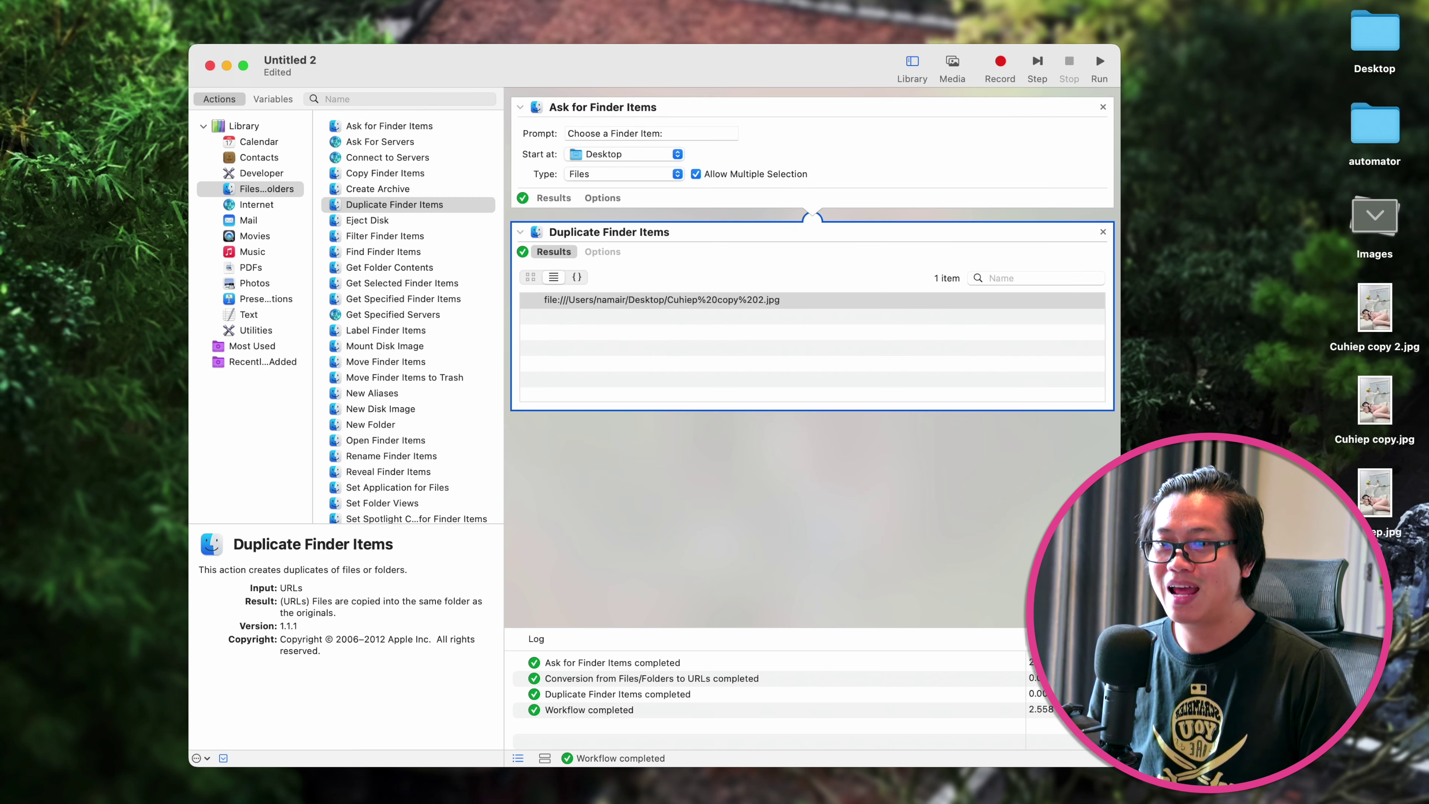
Move the two duplicates, Cuhiep copy 2.jpg and Cuhiep copy.jpg, from the desktop to the Trash
drag(1277, 333, 1371, 395)
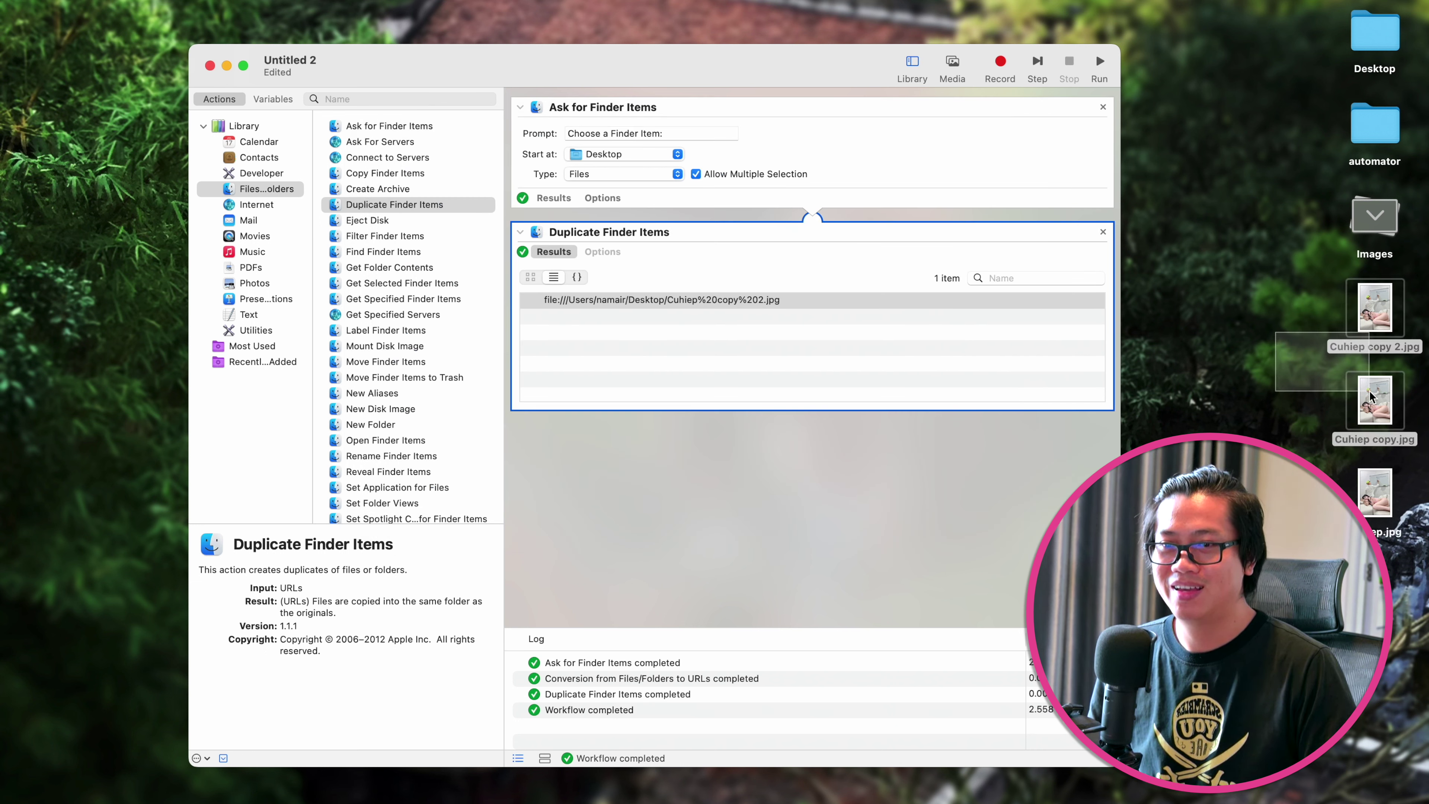
key(super+BackSpace)
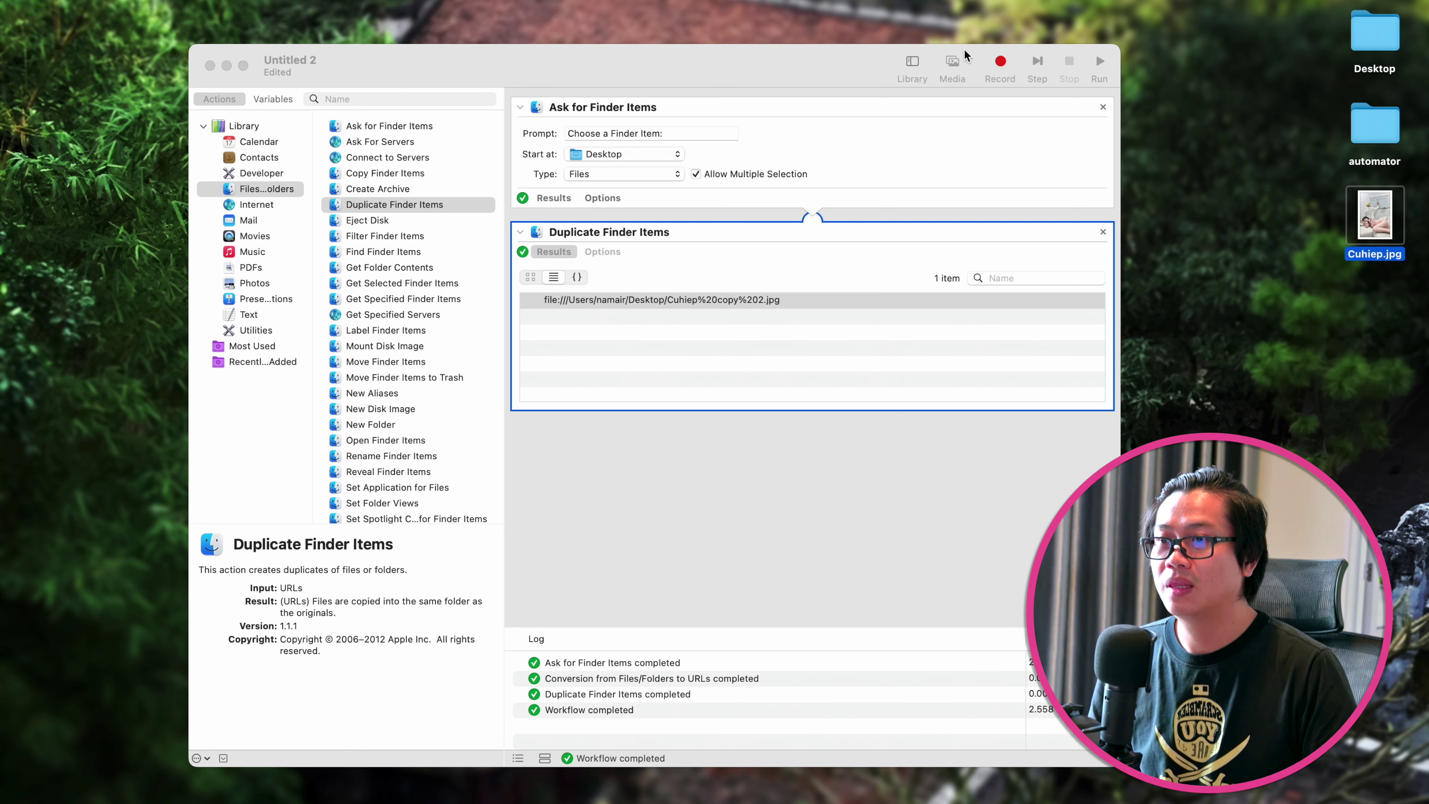
Find the Scale Images action and append it after Duplicate Finder Items, declining the extra Copy Finder Items action
click(760, 70)
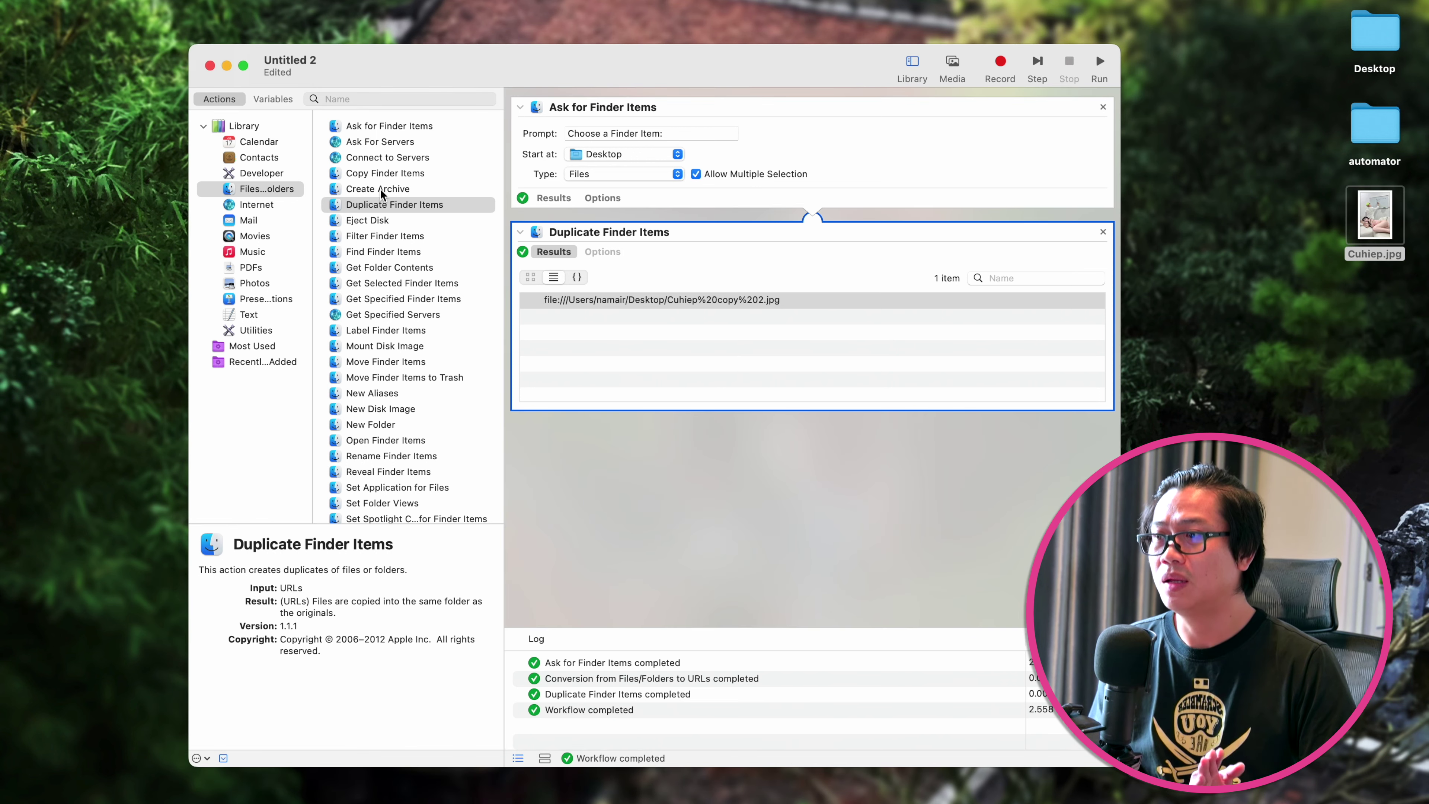
click(369, 100)
text(sca)
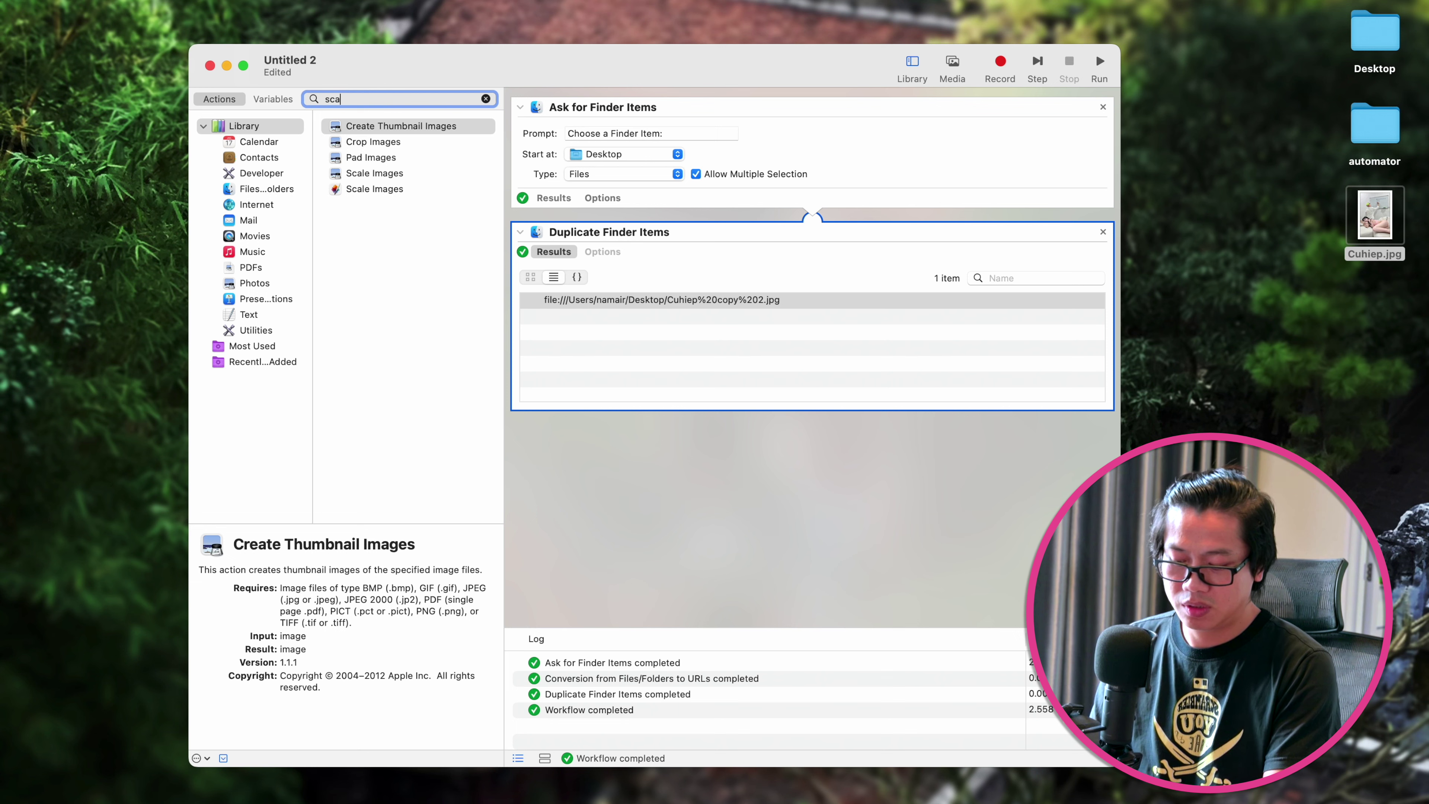
text(le)
click(376, 174)
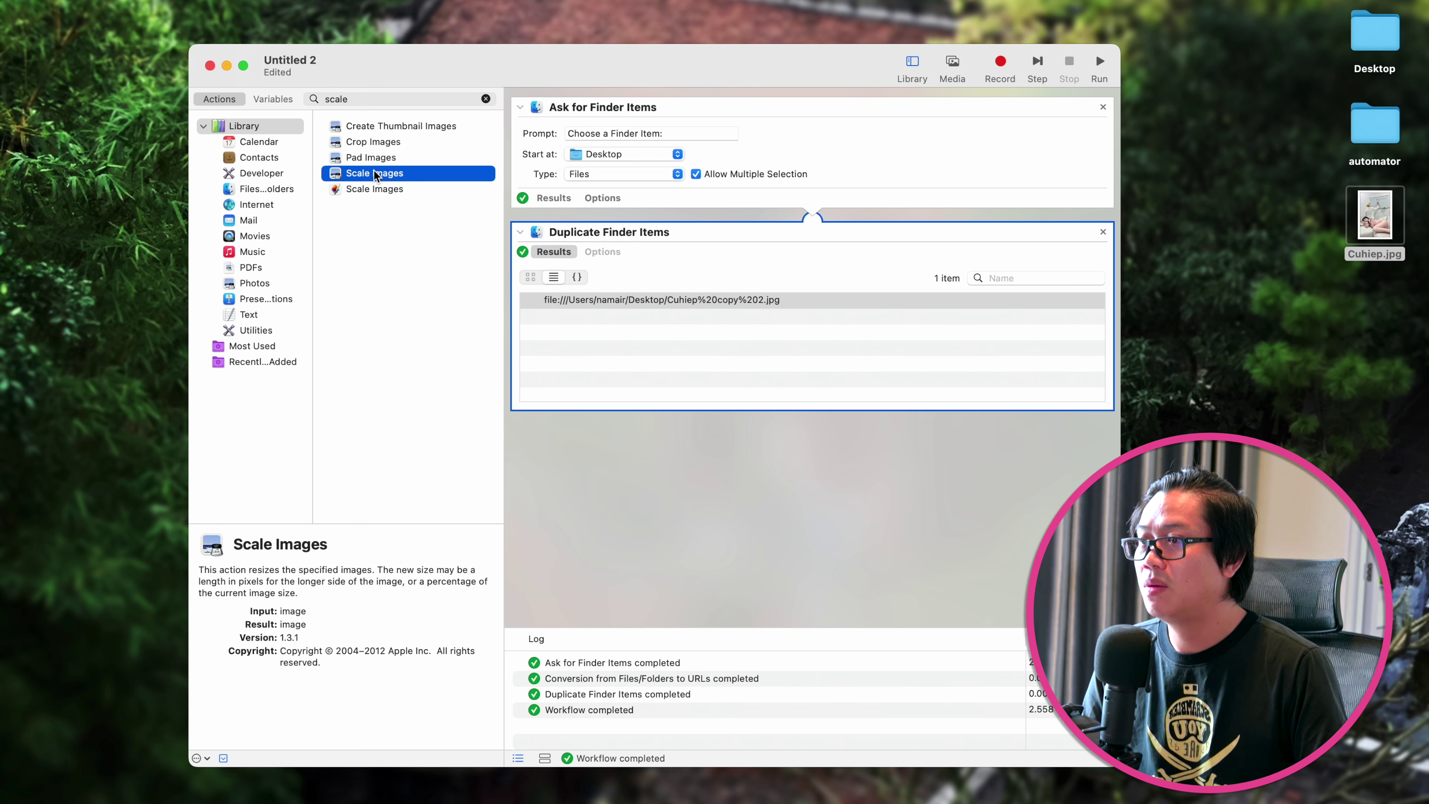
drag(376, 175, 836, 505)
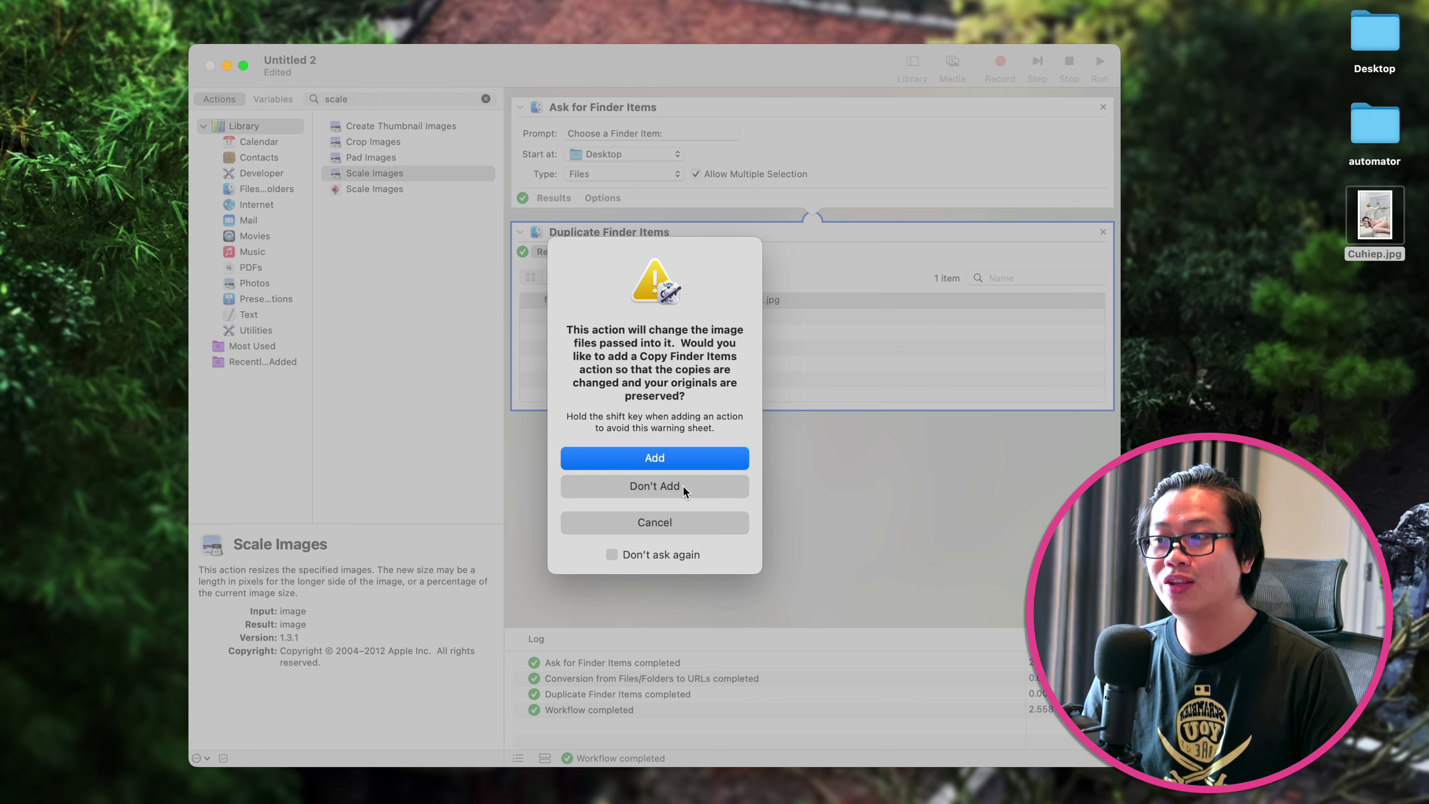
click(654, 485)
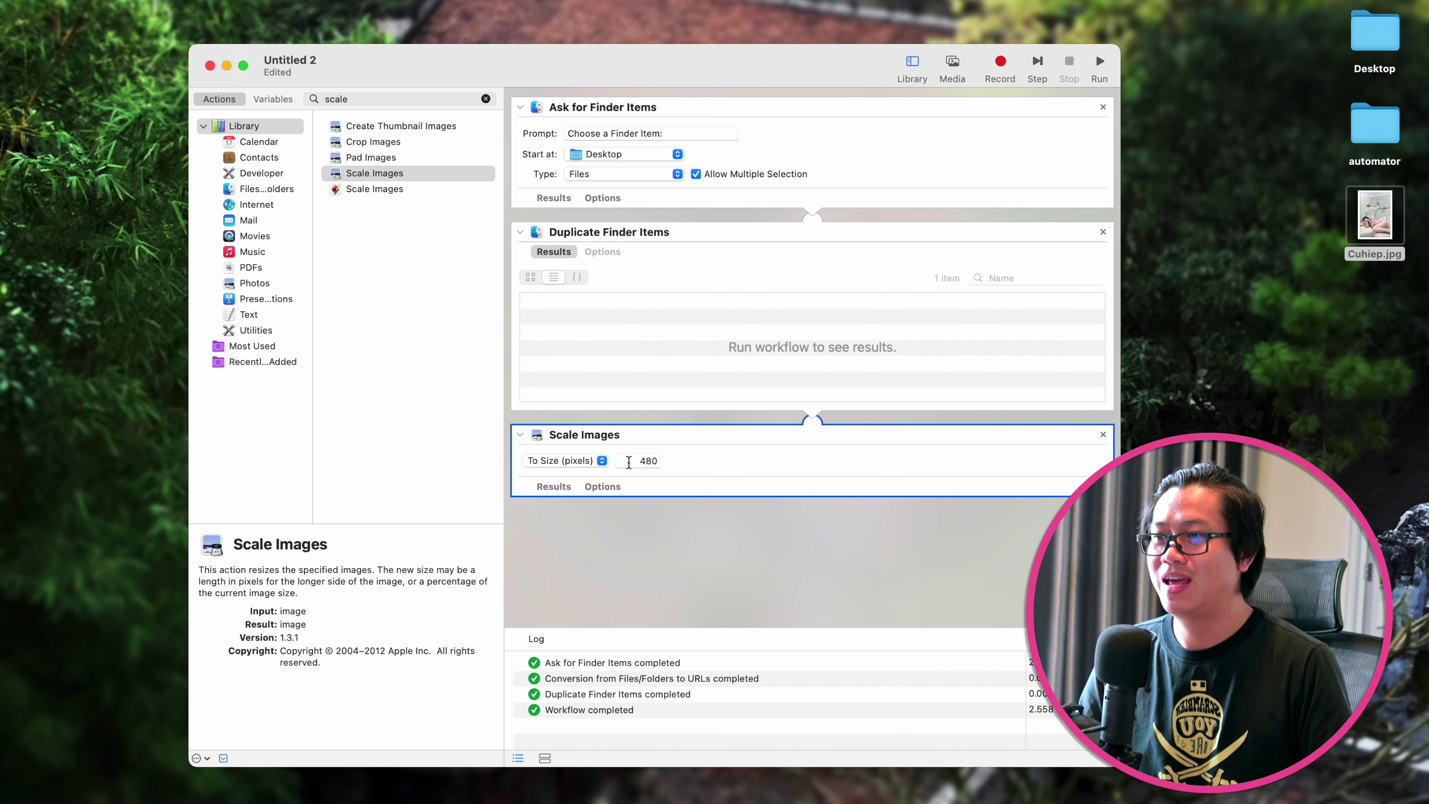
Set the Scale Images action to a size of 1024 pixels and show its results area
drag(629, 460, 696, 463)
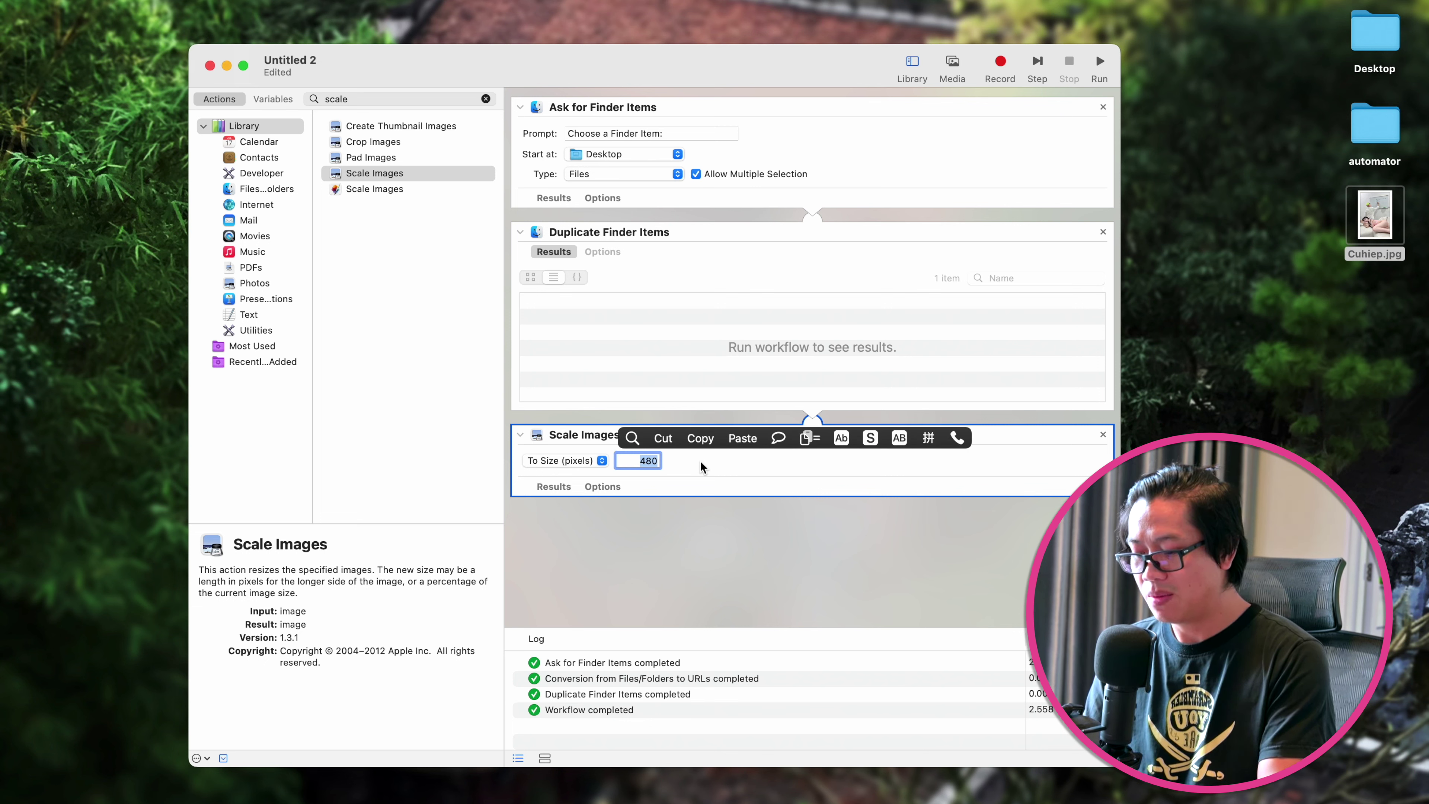
text(1024)
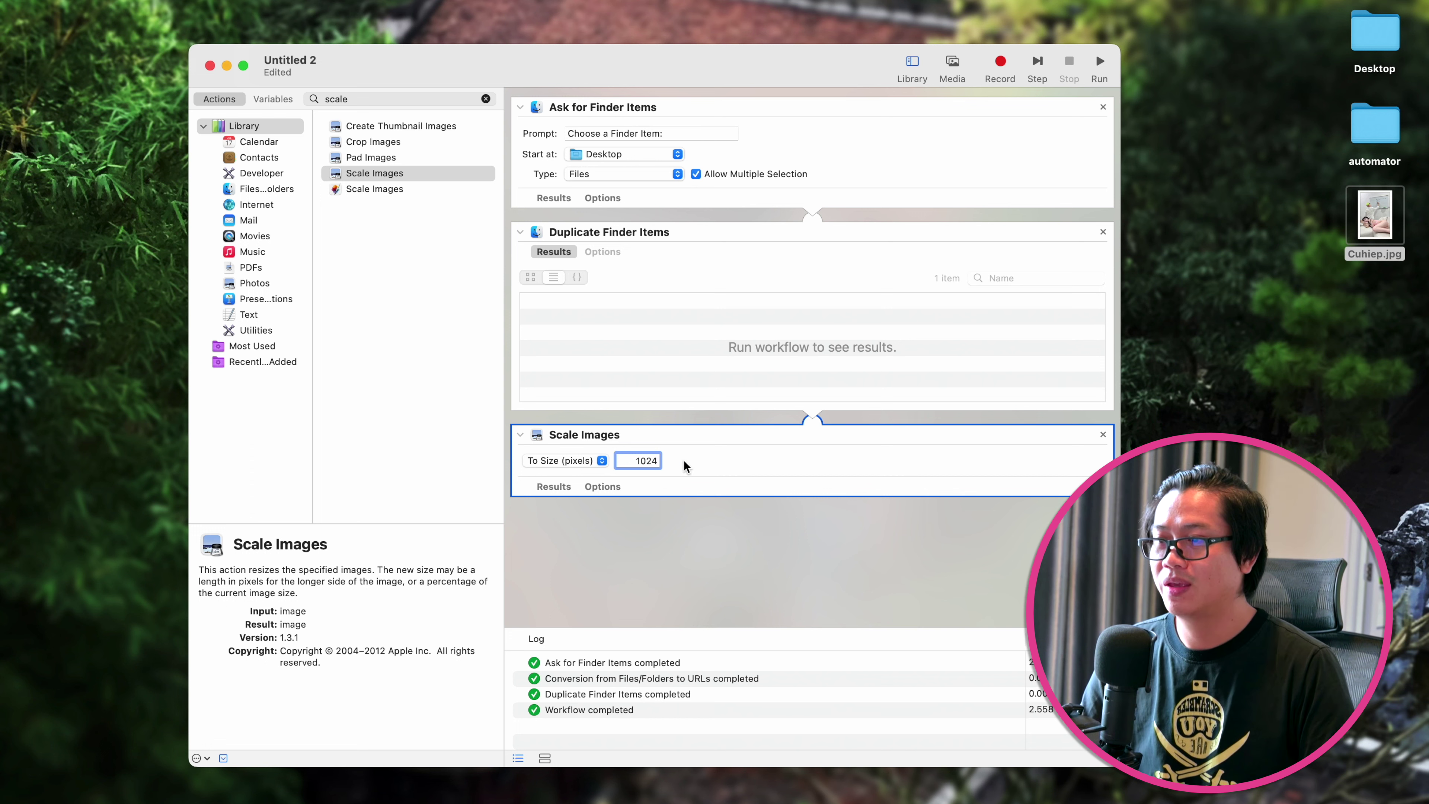
click(613, 352)
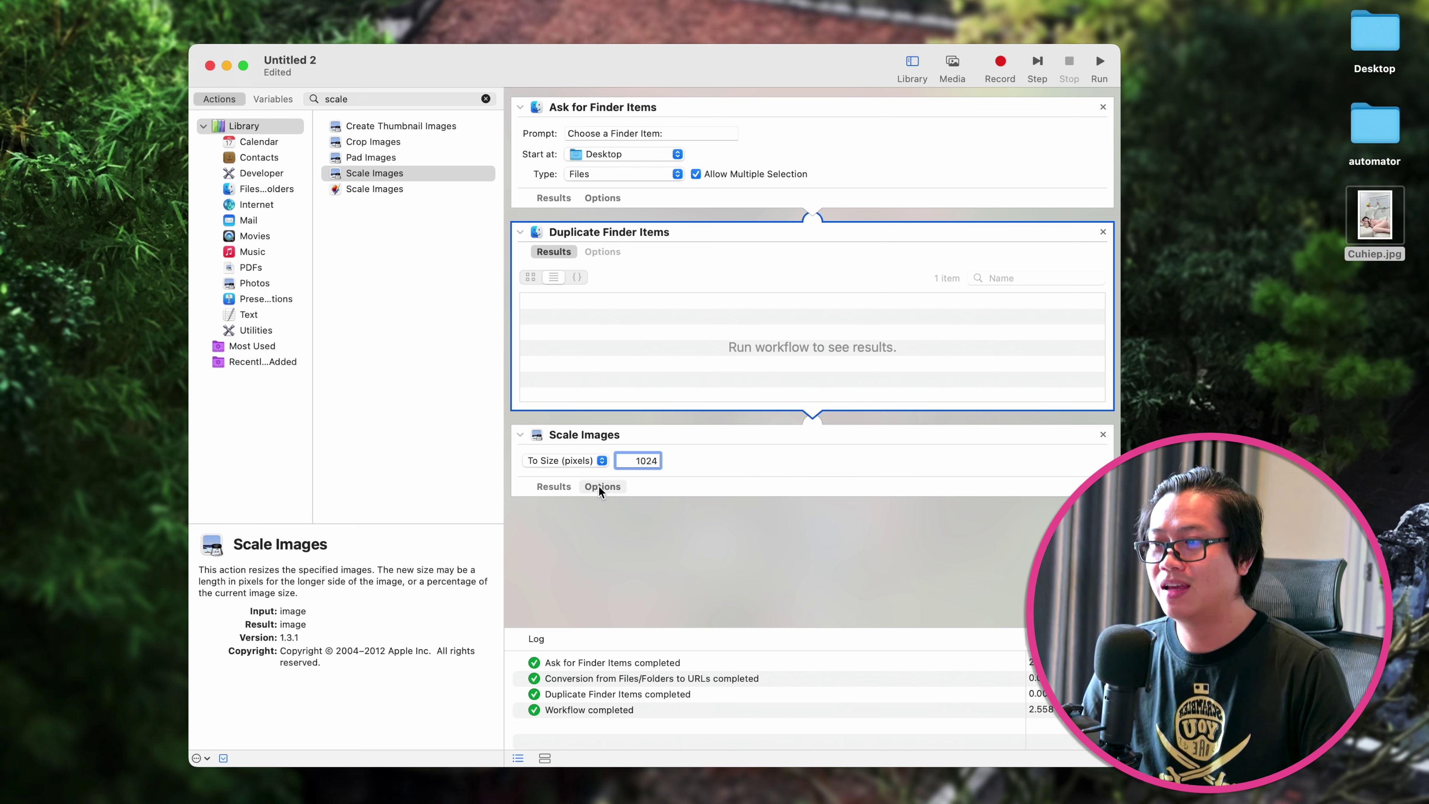
click(557, 488)
click(602, 488)
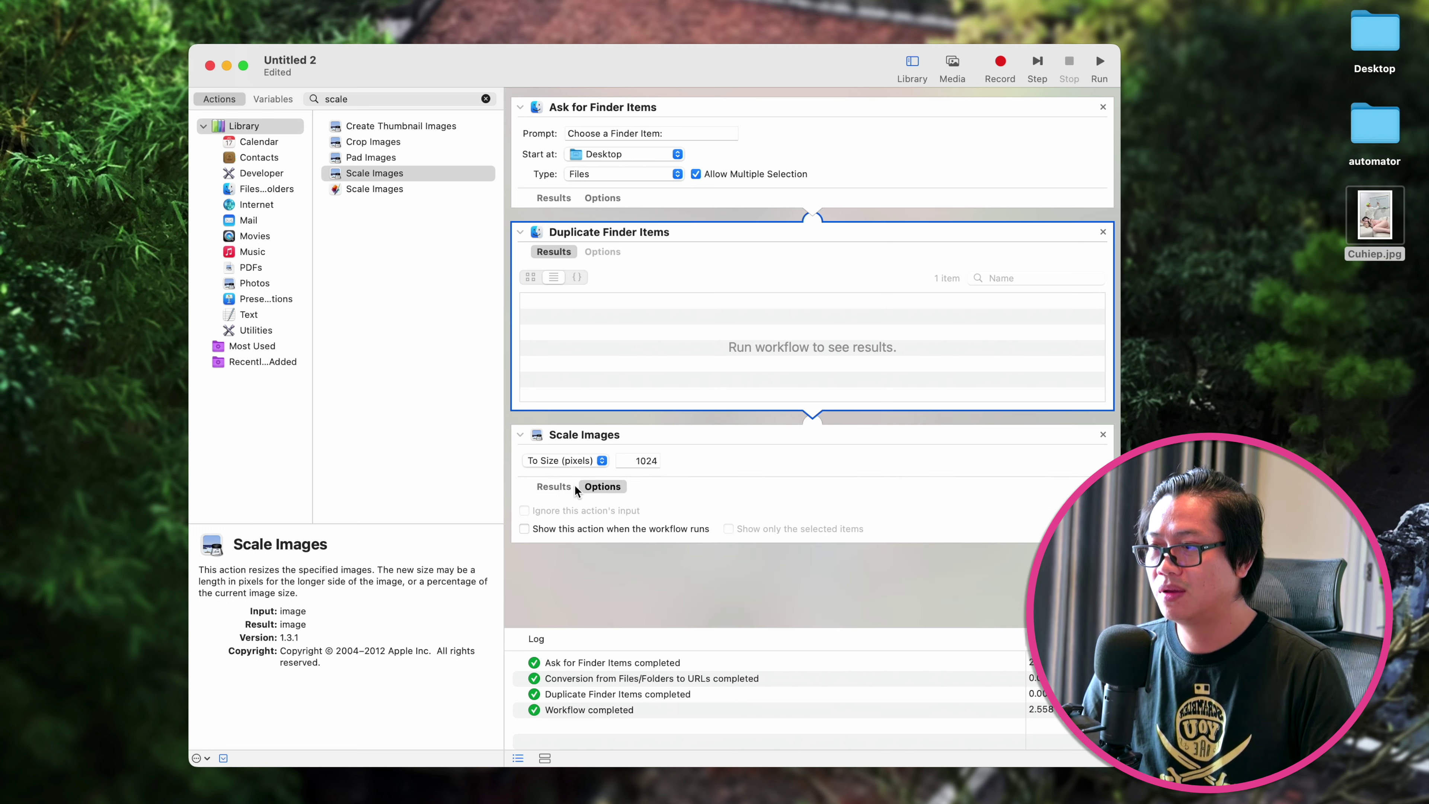
click(554, 486)
Run the workflow and choose Cuhiep.jpg from the Desktop as the image to duplicate and scale
click(1106, 76)
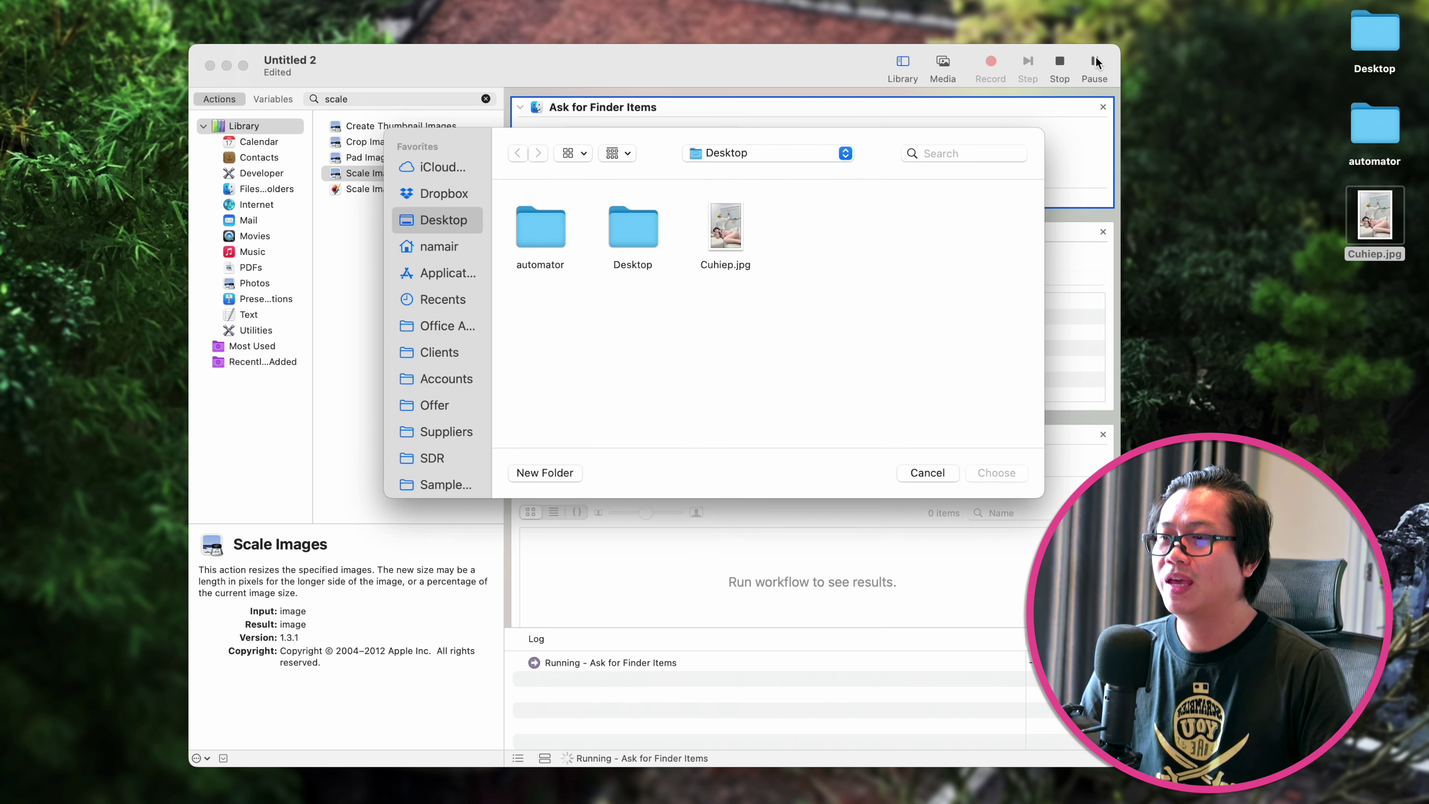
click(728, 226)
click(989, 473)
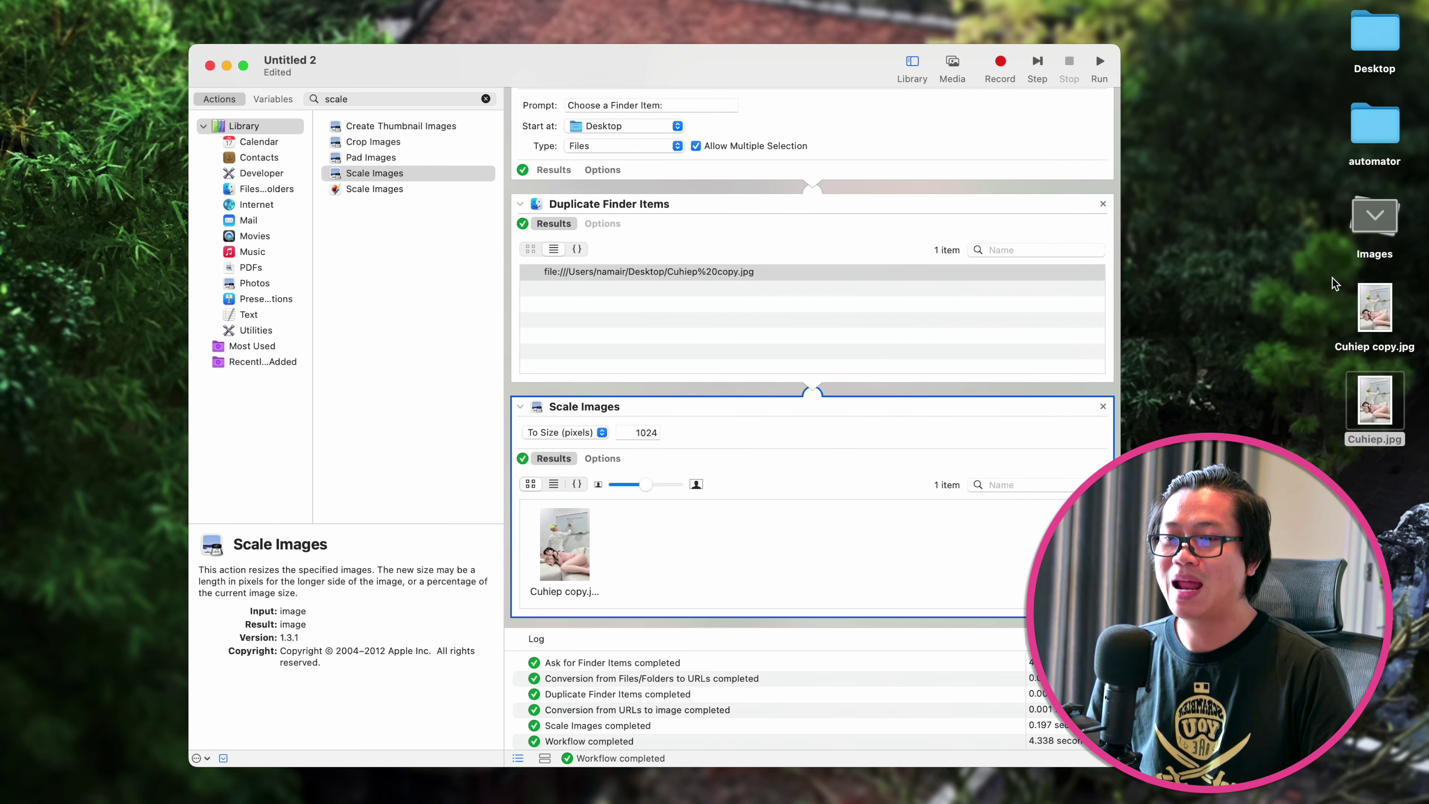
Compare the pixel dimensions of Cuhiep.jpg and Cuhiep copy.jpg in their file information
click(1381, 411)
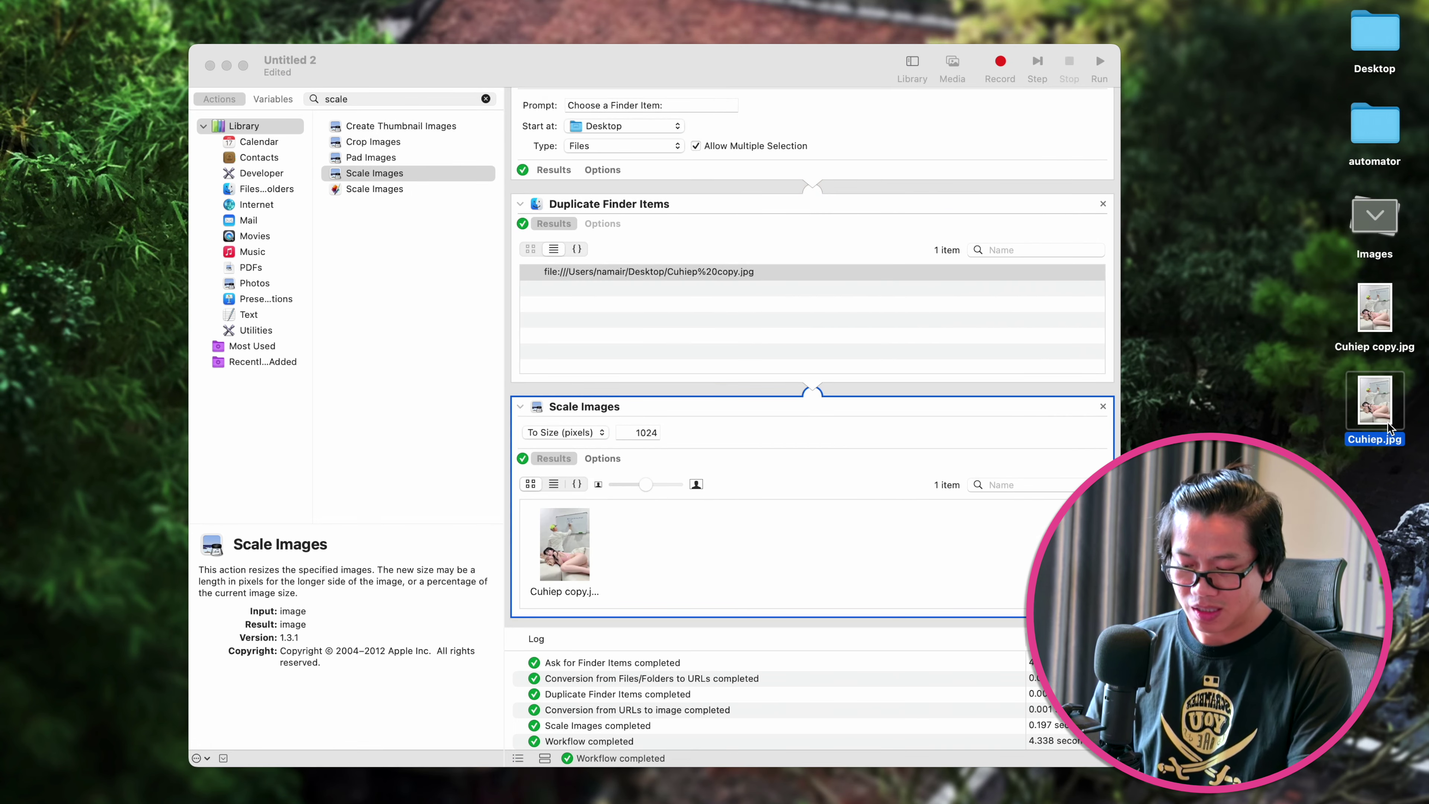
key(super+i)
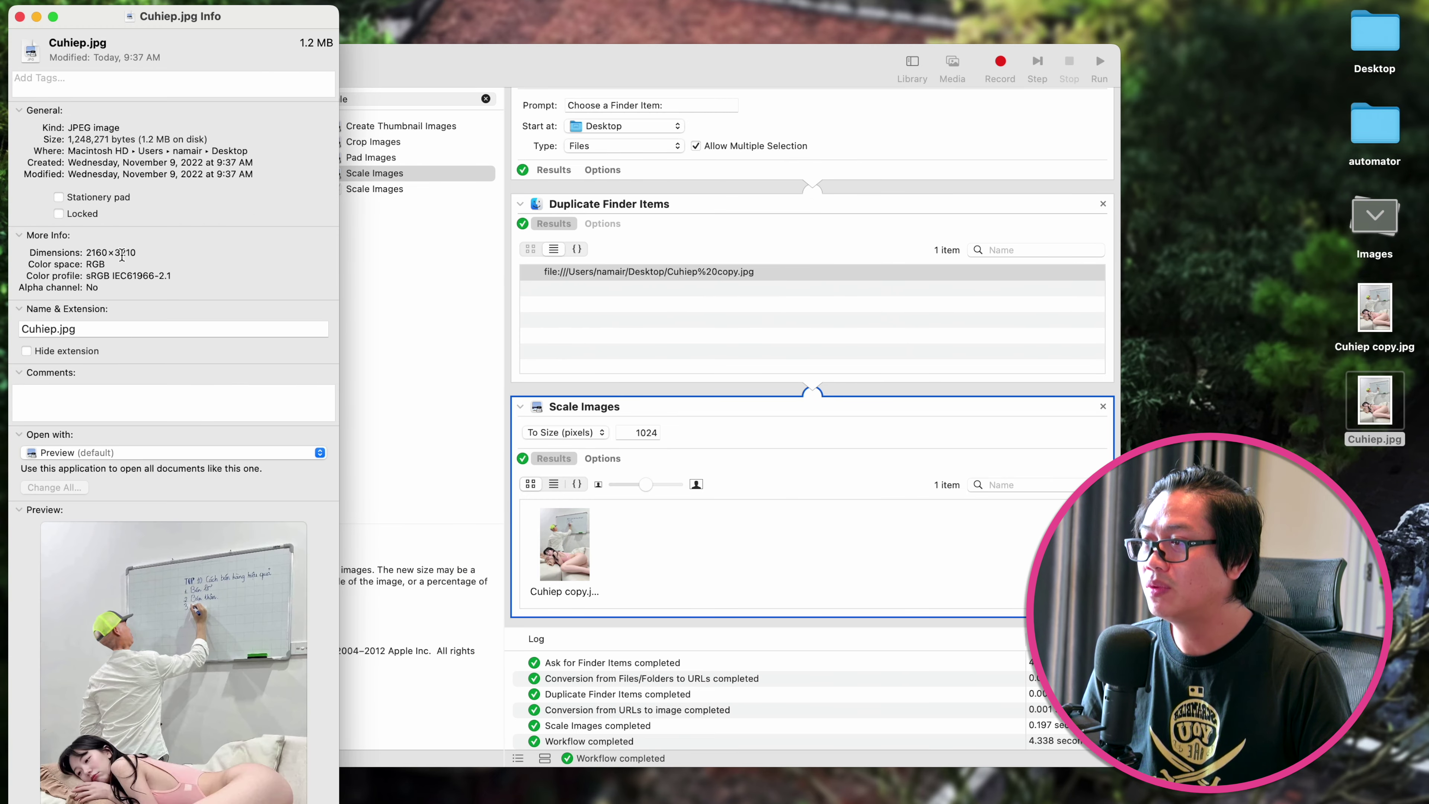
click(1417, 406)
key(Up)
key(super+o)
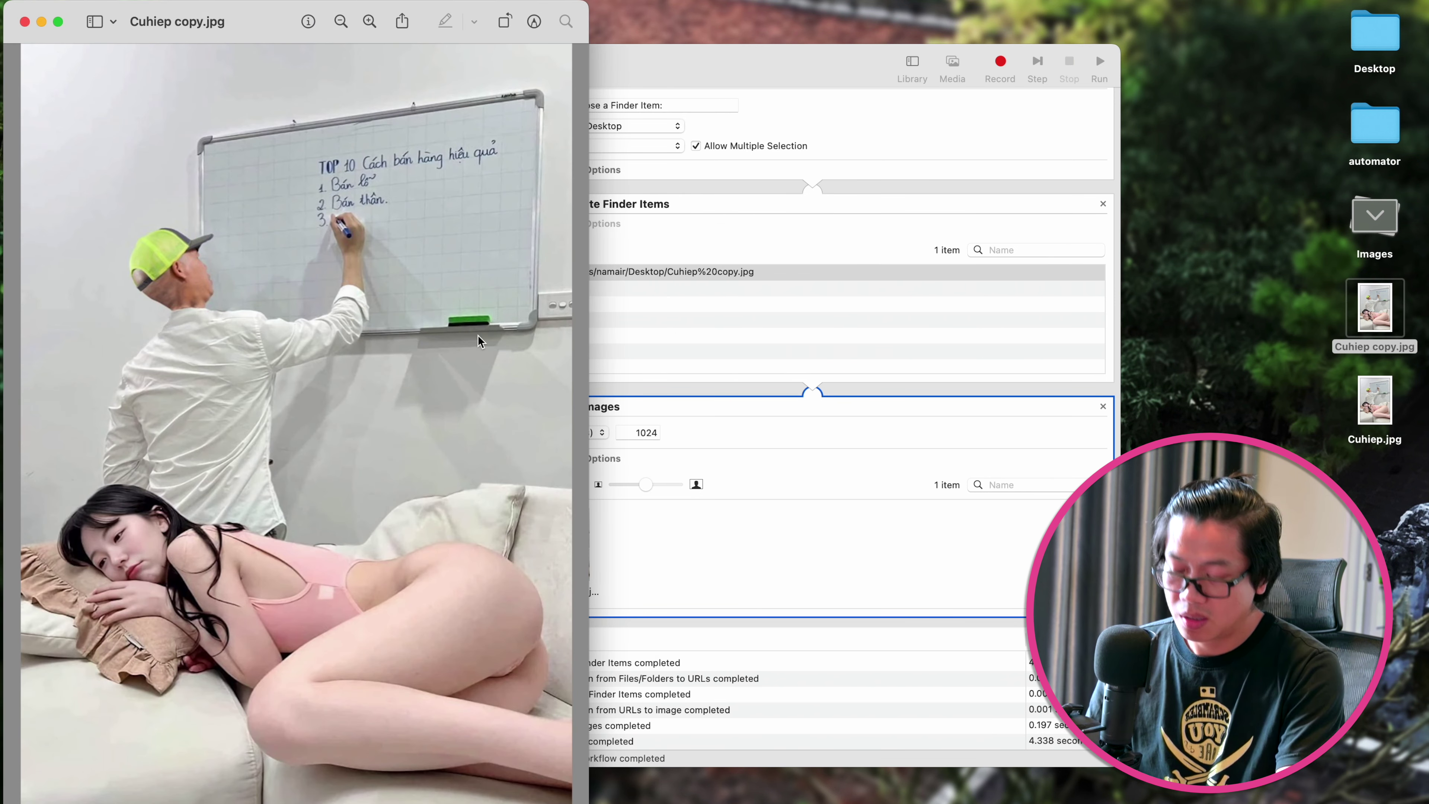
key(super+i)
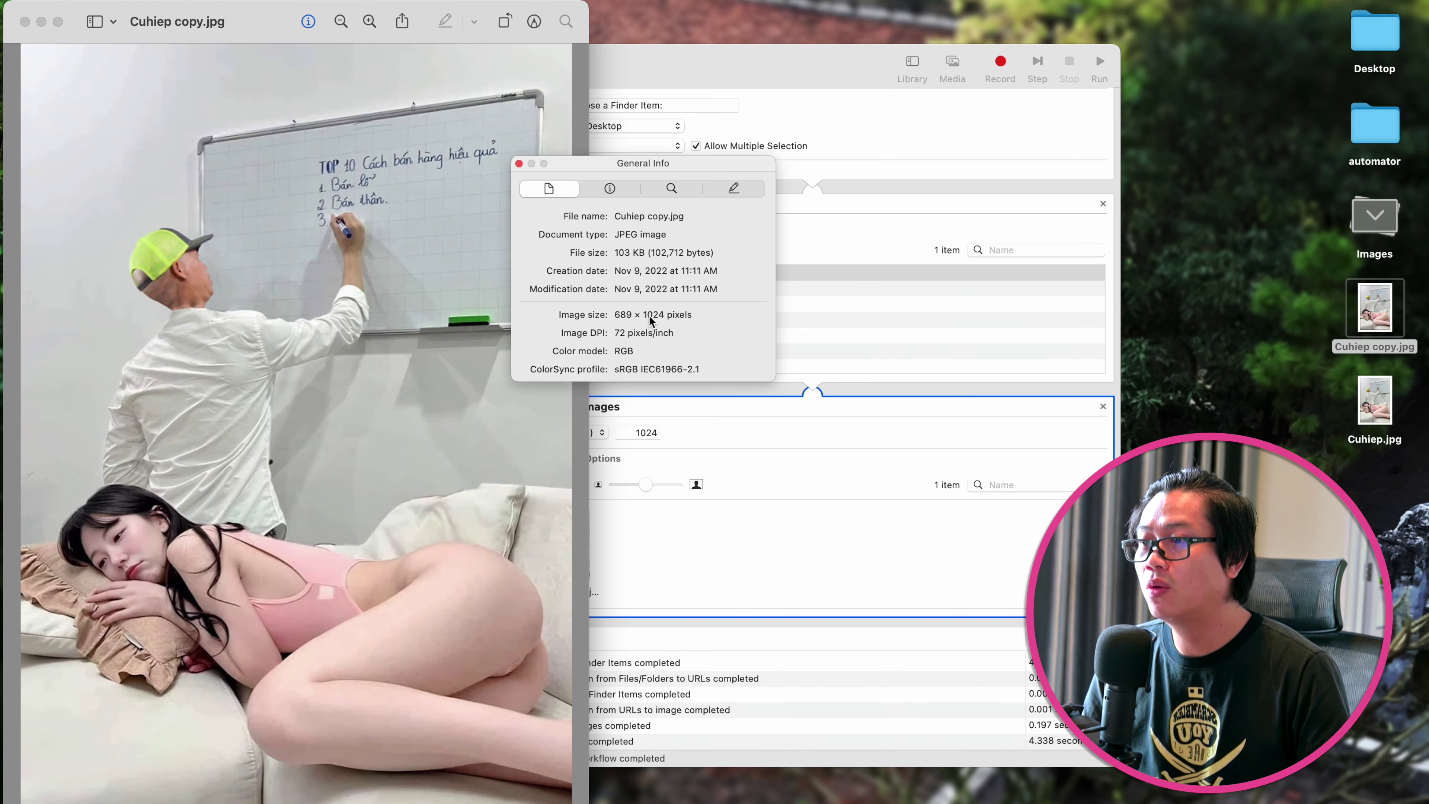
click(519, 164)
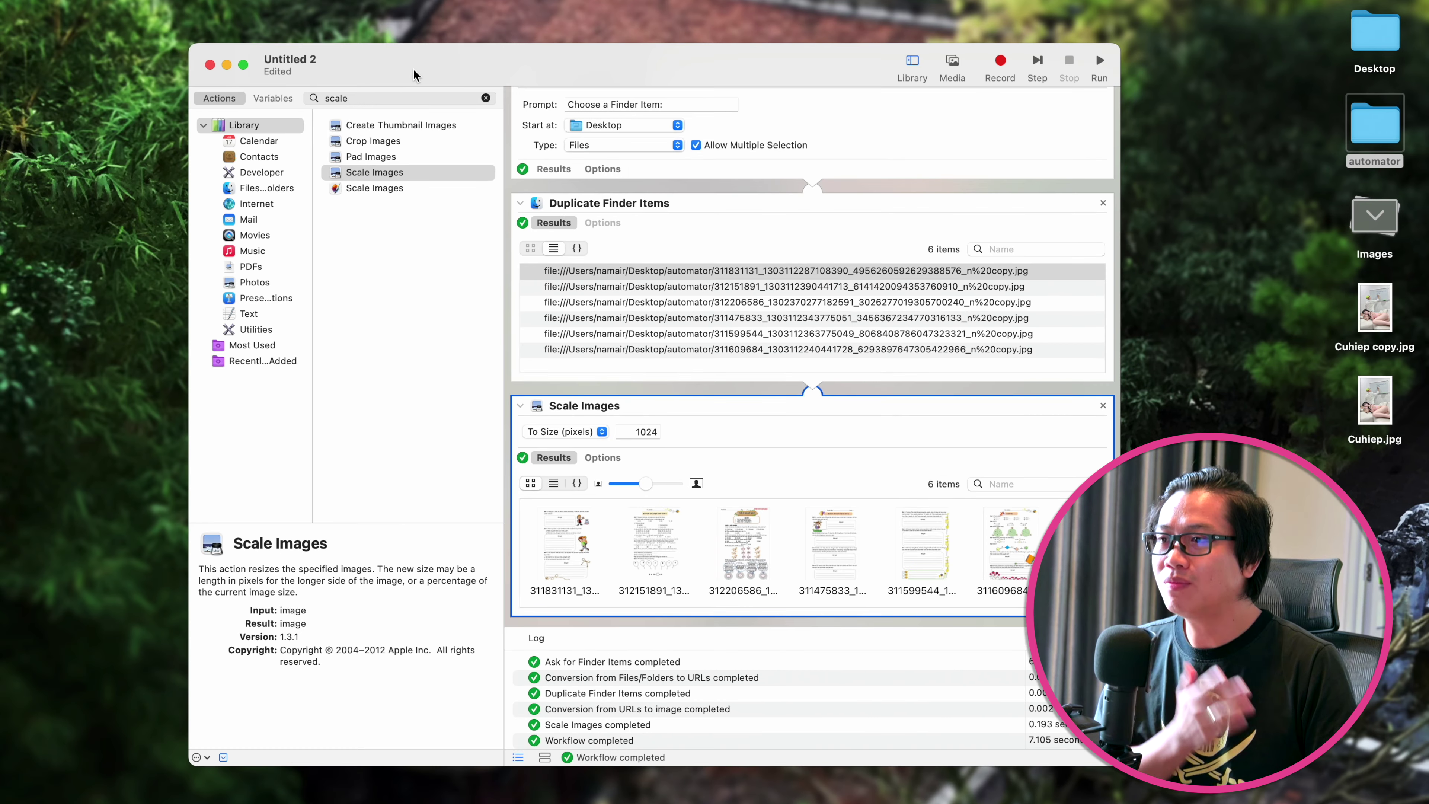
Save the workflow to the Desktop as ResizeHinh in the Workflow file format
drag(225, 51, 172, 39)
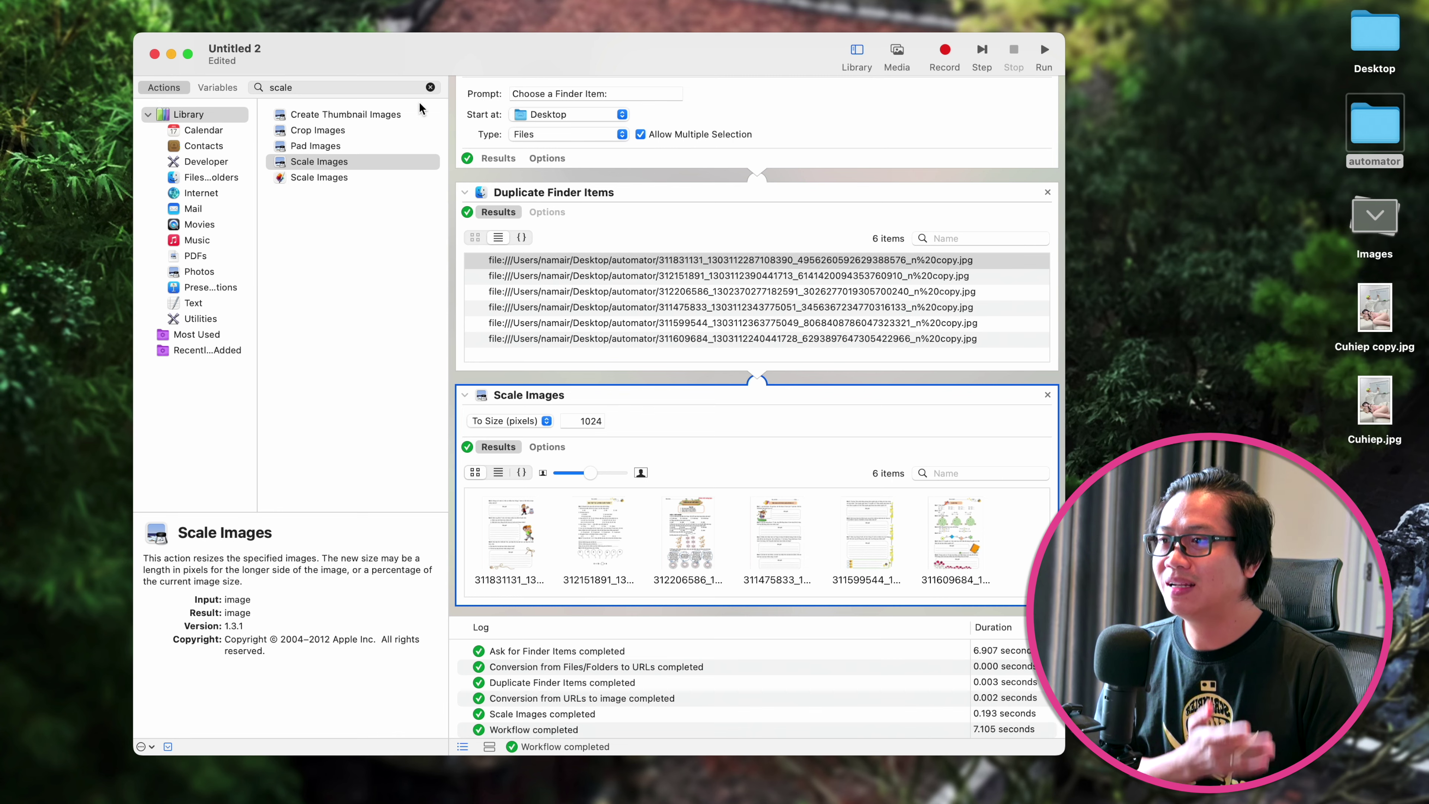
click(130, 1)
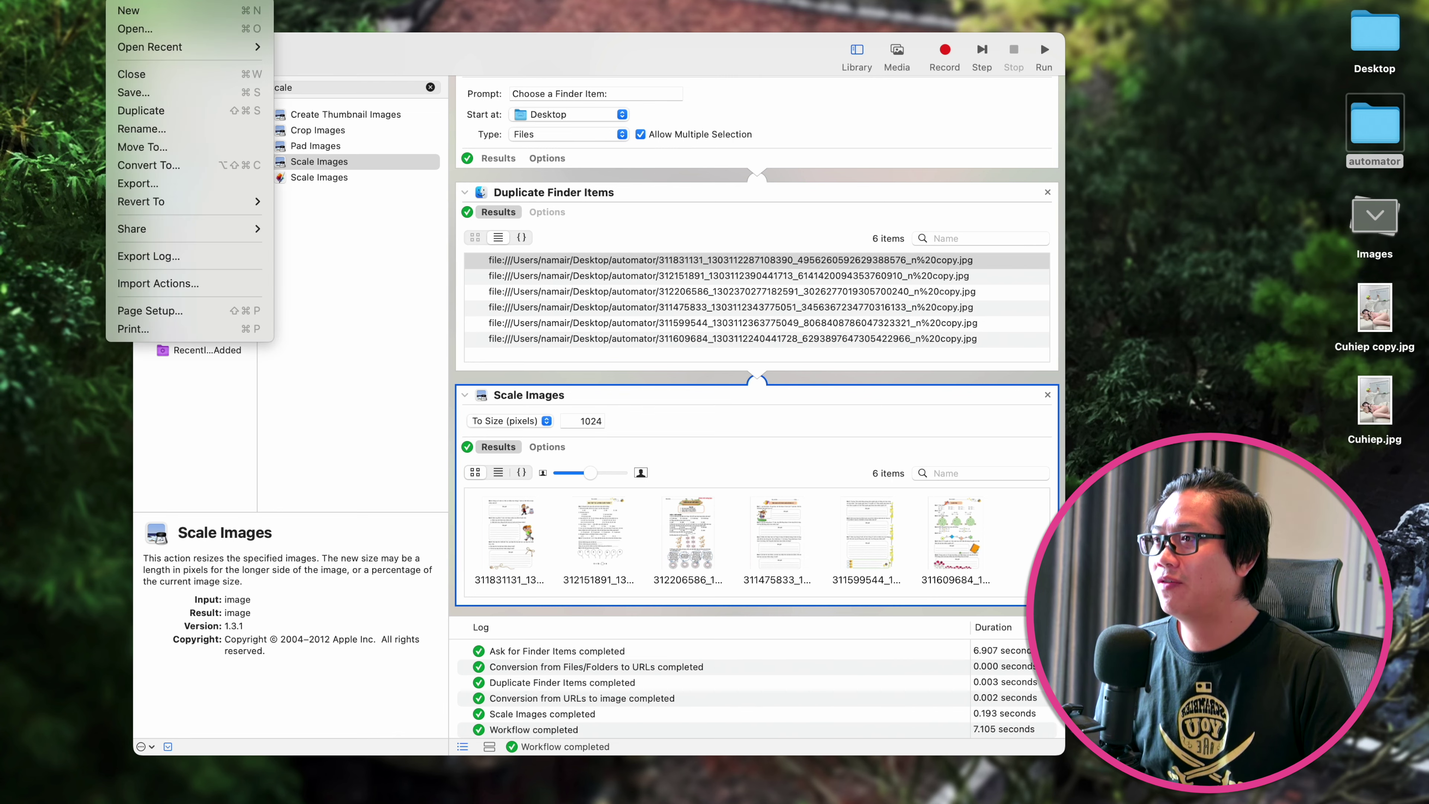
click(180, 90)
click(636, 368)
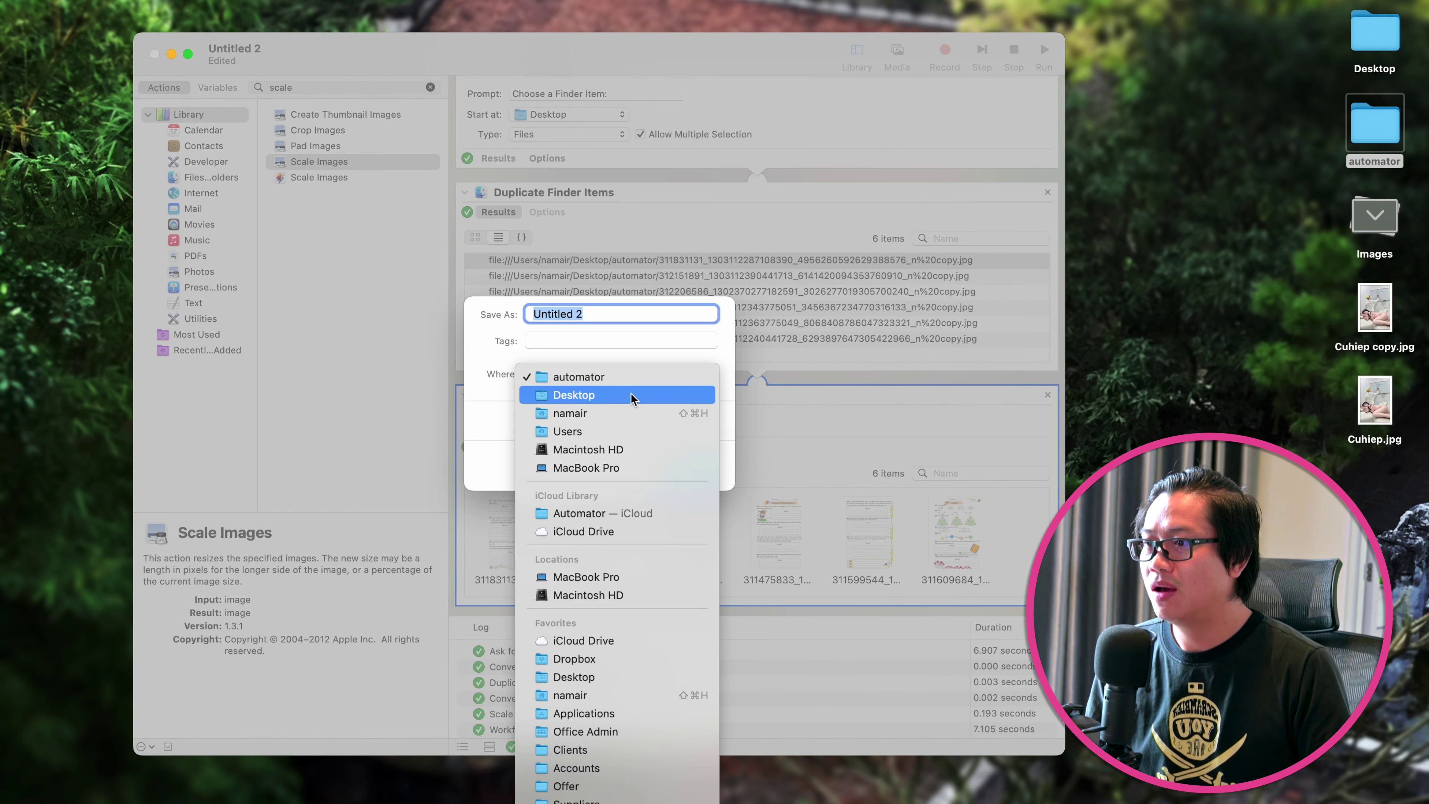
click(642, 396)
text(Resz)
key(BackSpace)
text(izeHinh)
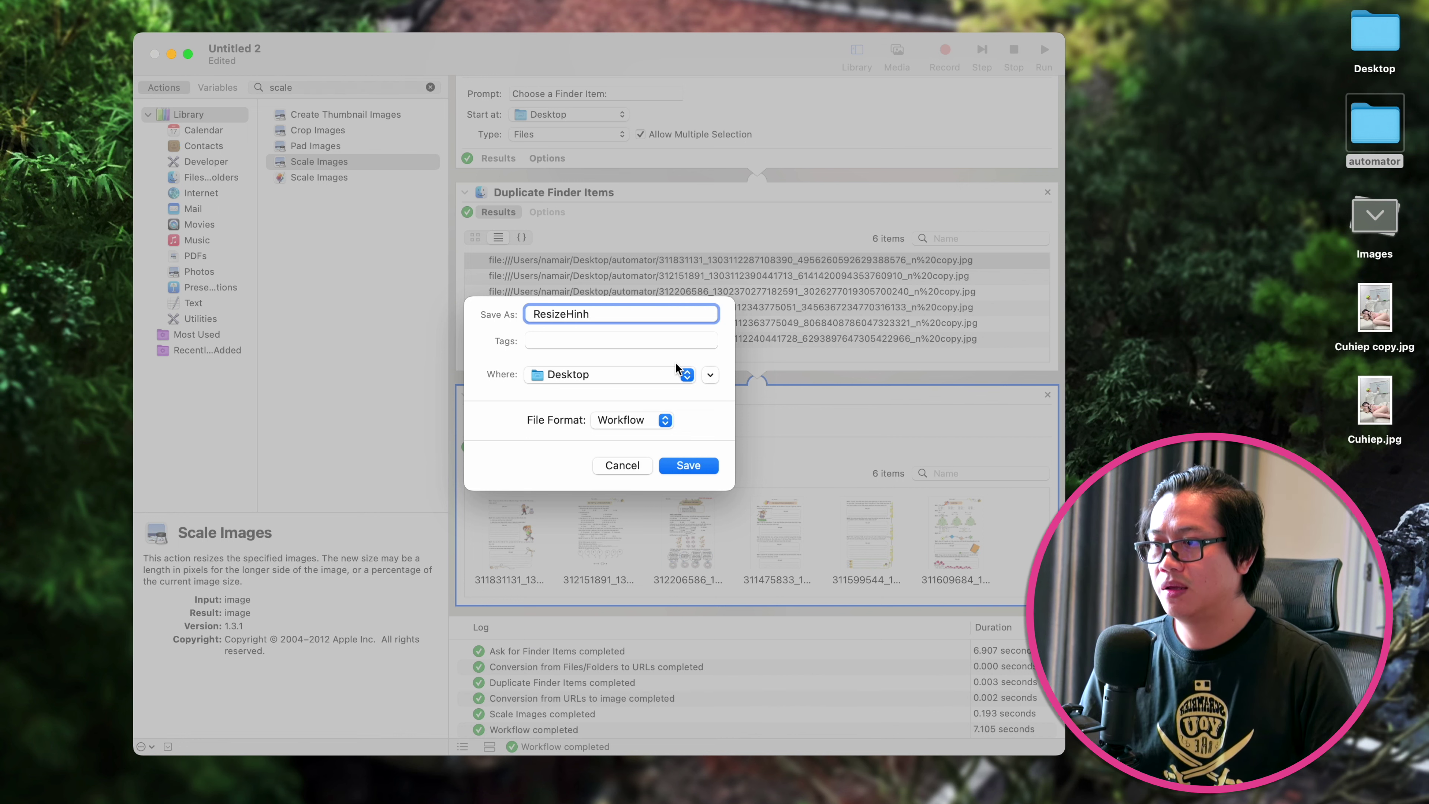
click(701, 464)
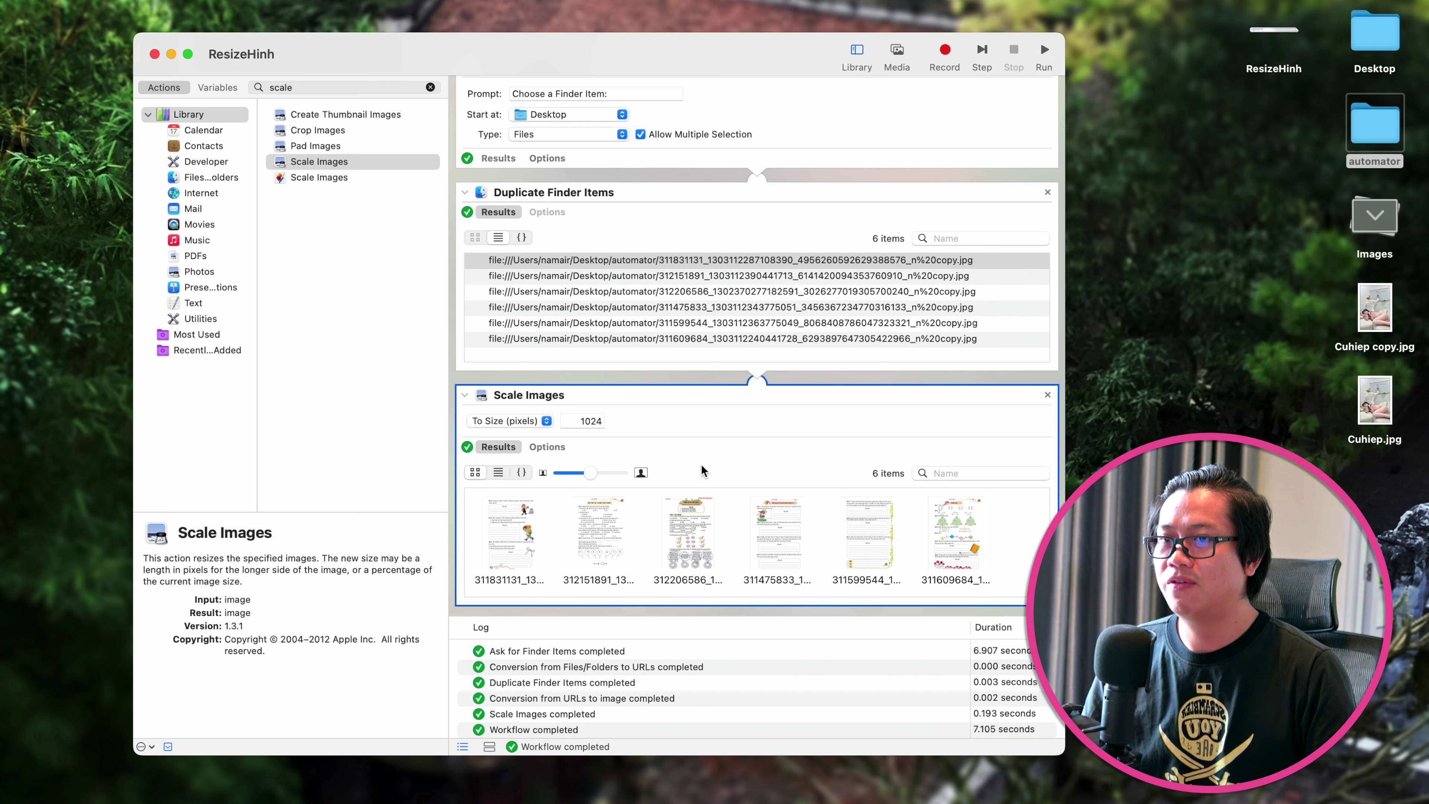
Close the workflow window and reopen the saved ResizeHinh workflow from the desktop
click(1283, 35)
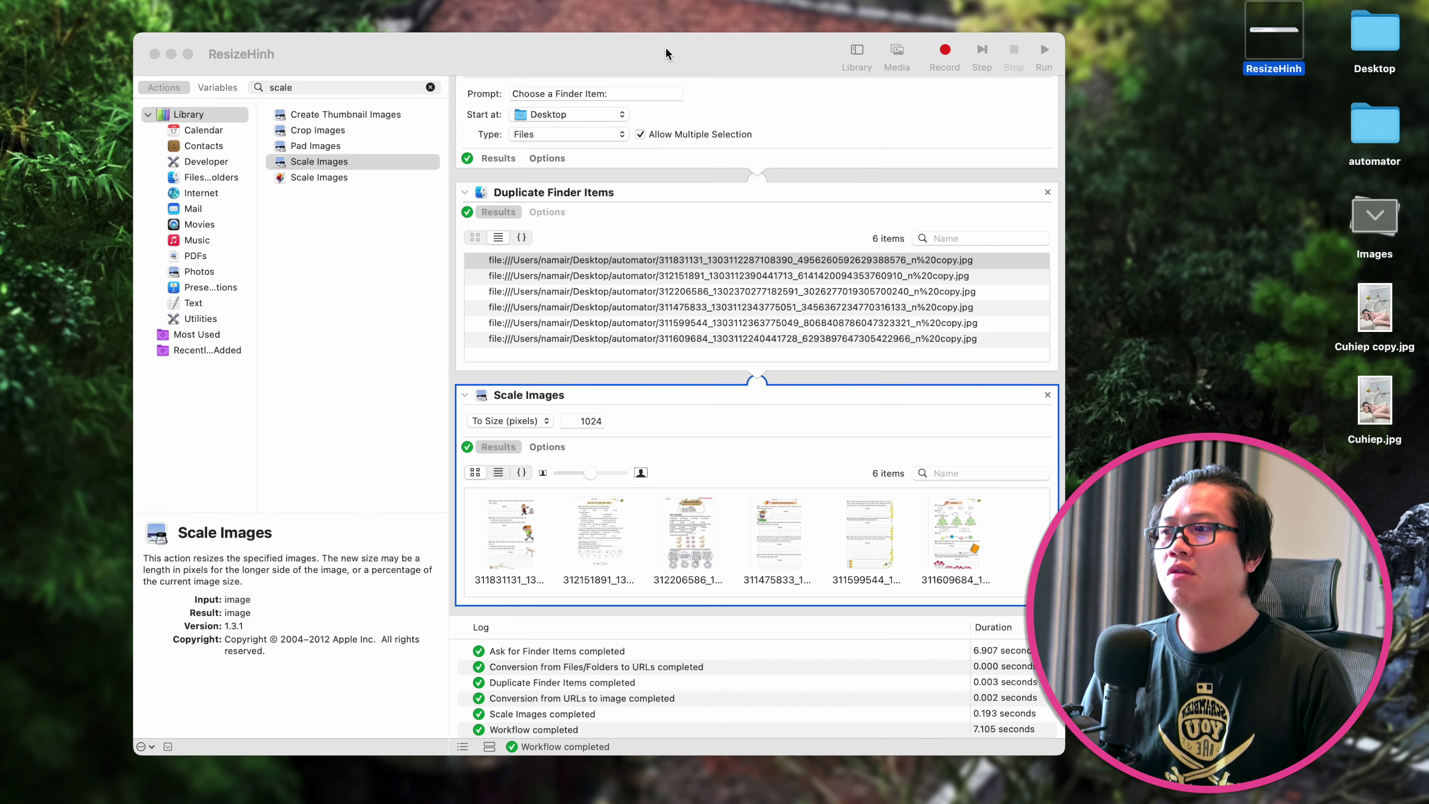
click(154, 54)
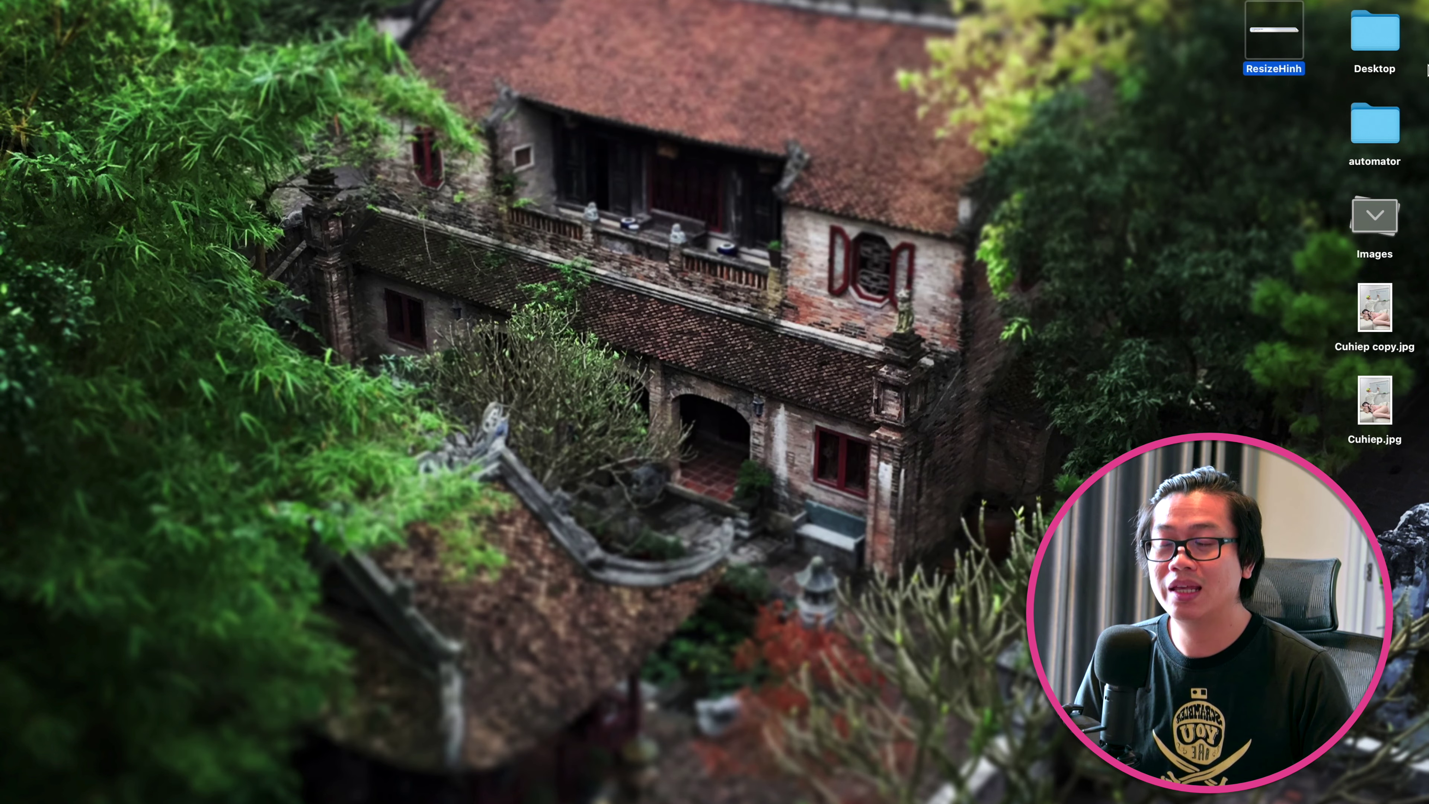
double_click(1276, 34)
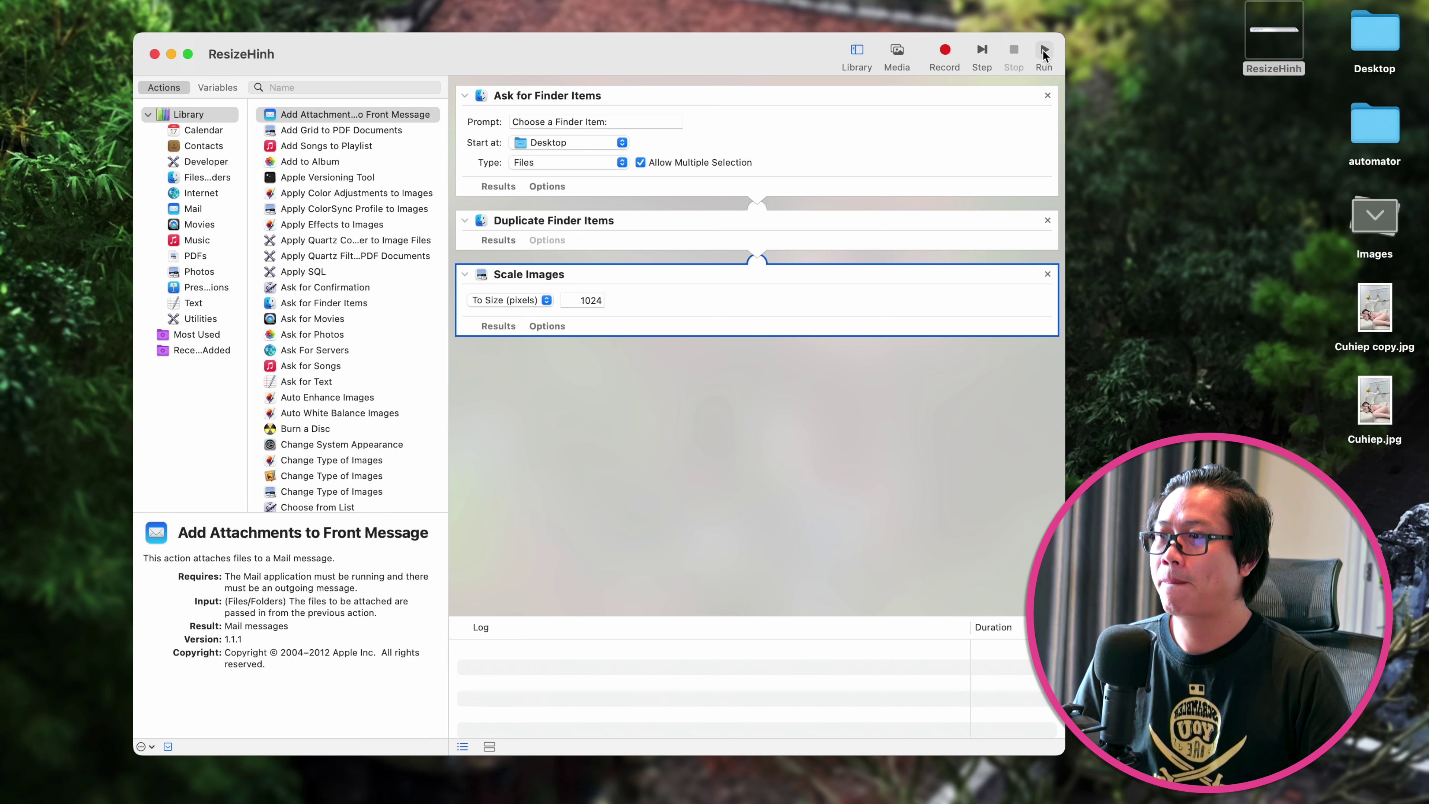
Run the ResizeHinh workflow and choose seven images together from the automator folder
click(1043, 52)
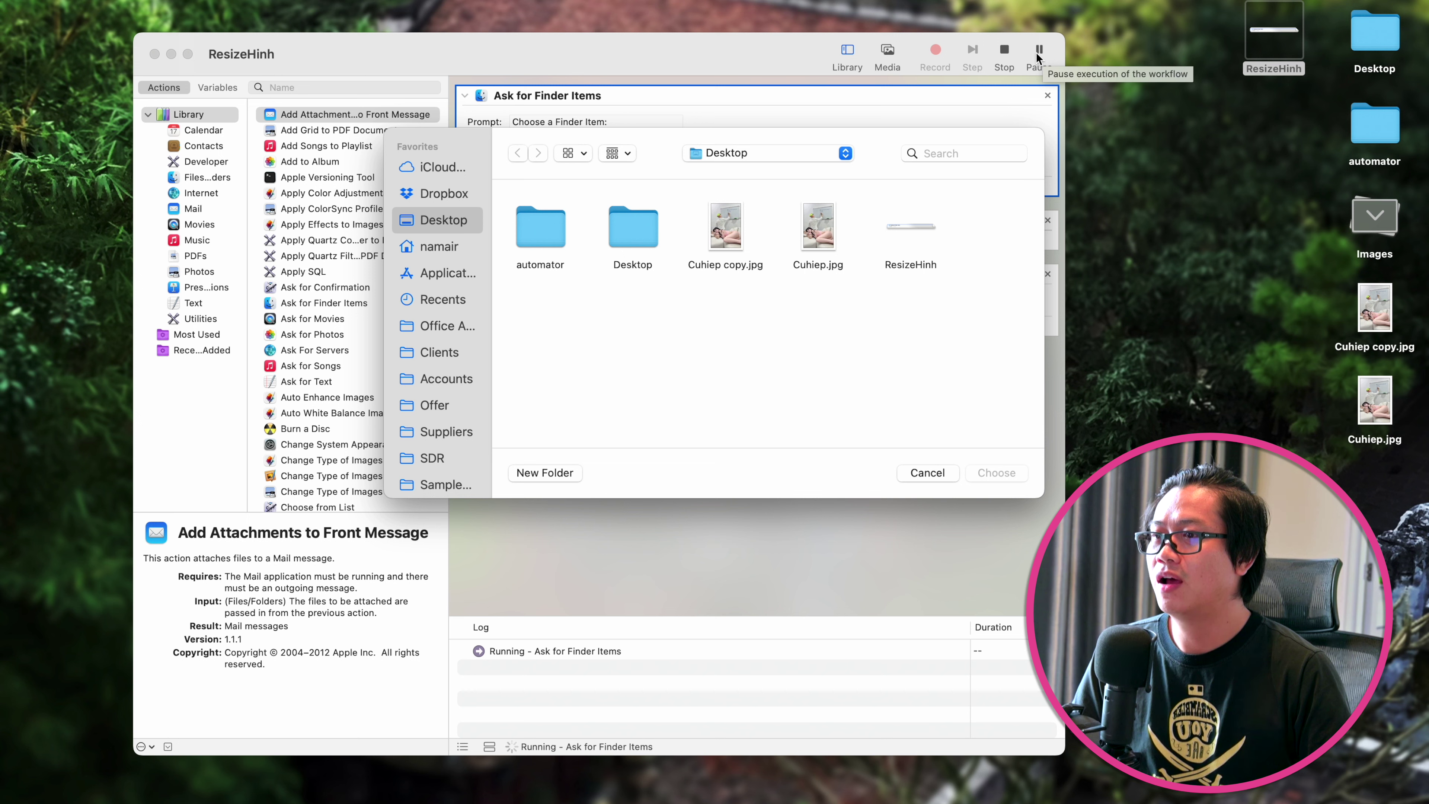
double_click(544, 233)
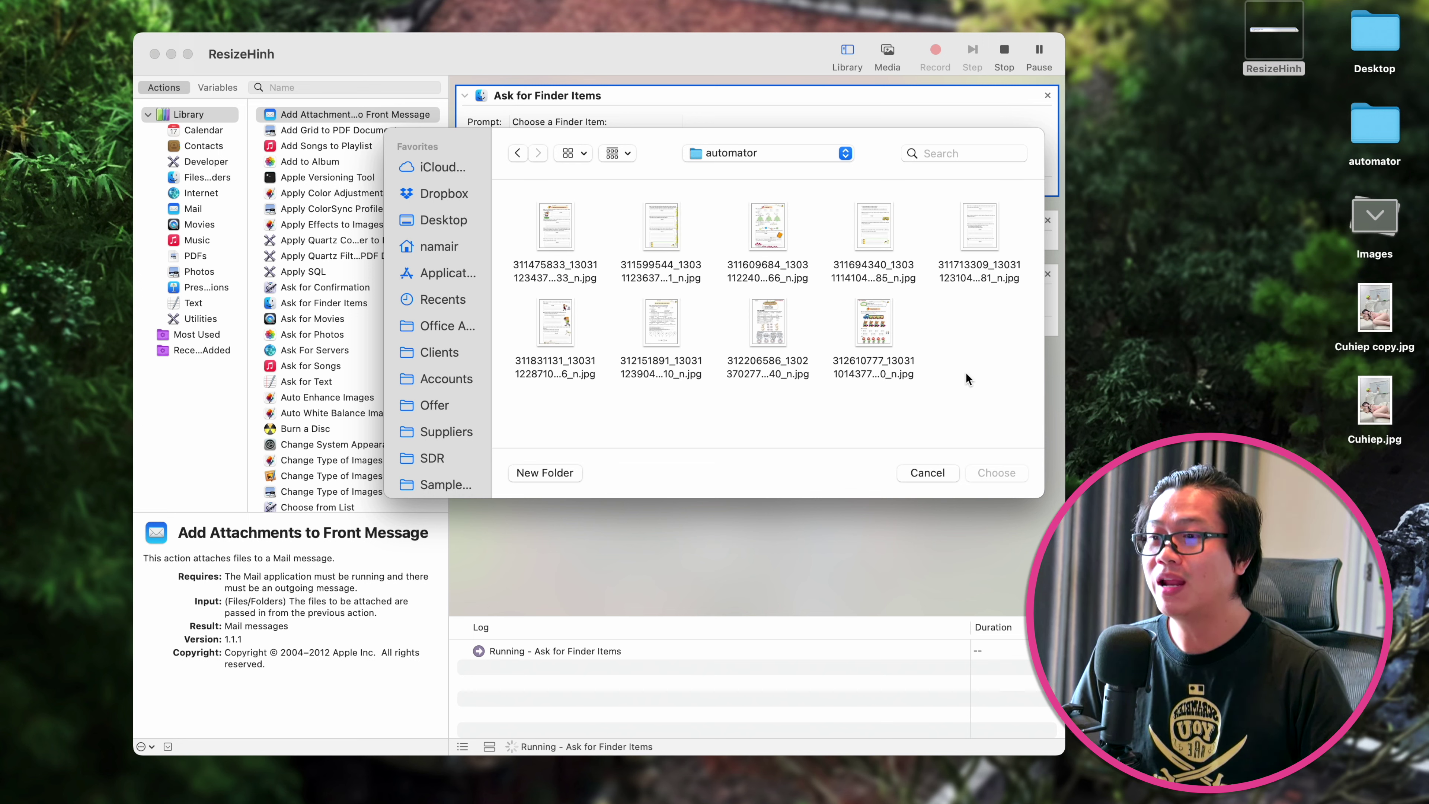
drag(952, 410, 616, 198)
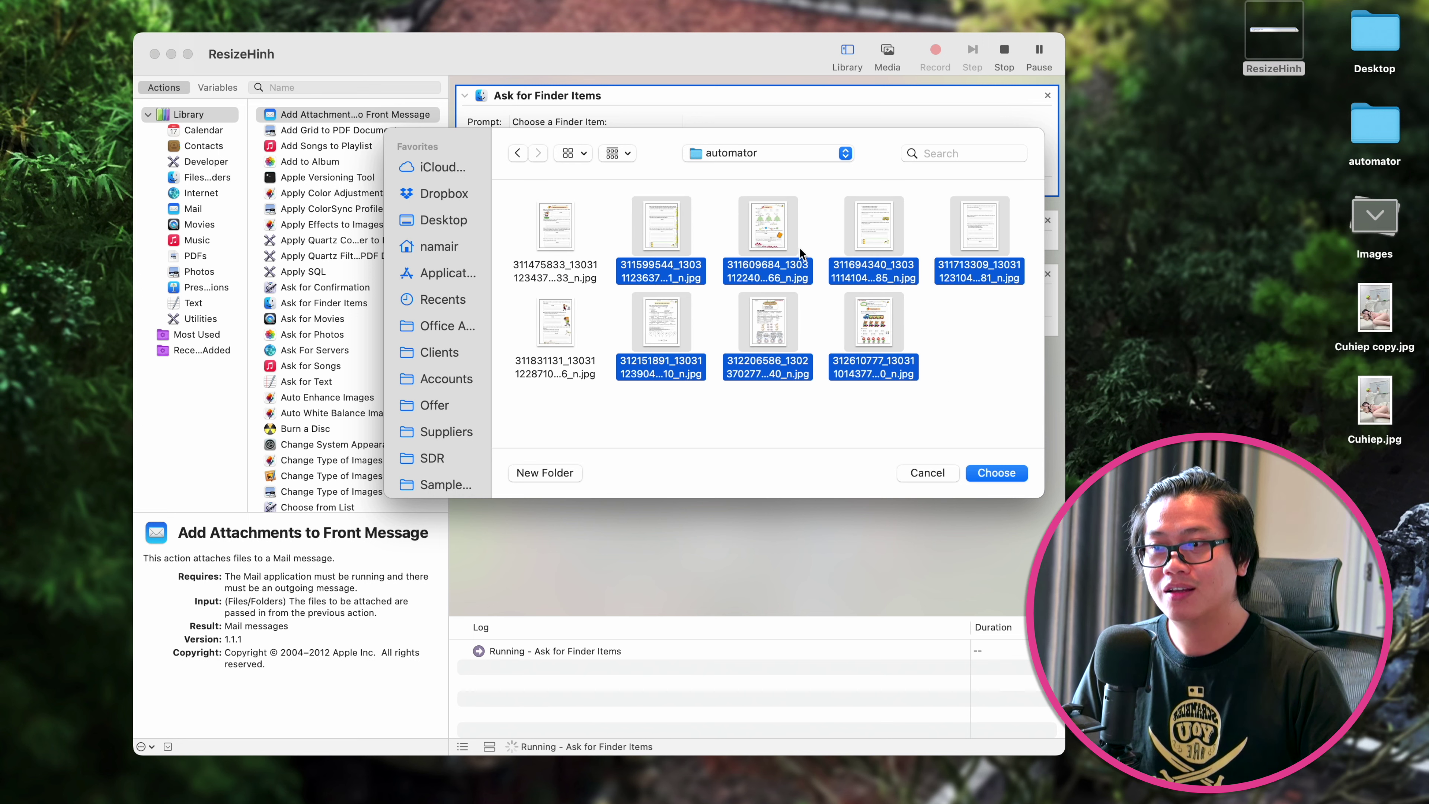
click(996, 473)
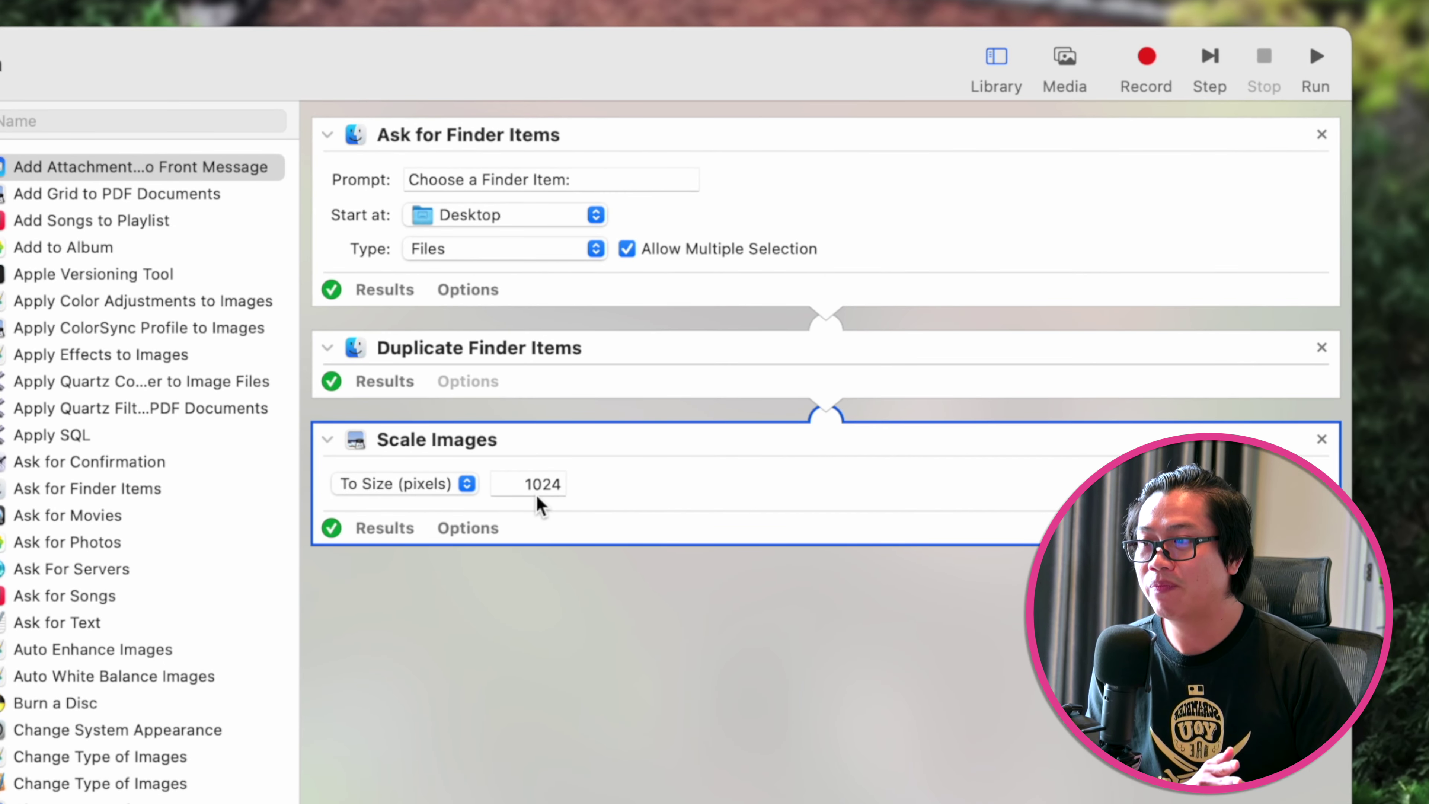
Set the Scale Images size to 480 pixels and run the workflow on Cuhiep.jpg
drag(530, 482, 563, 487)
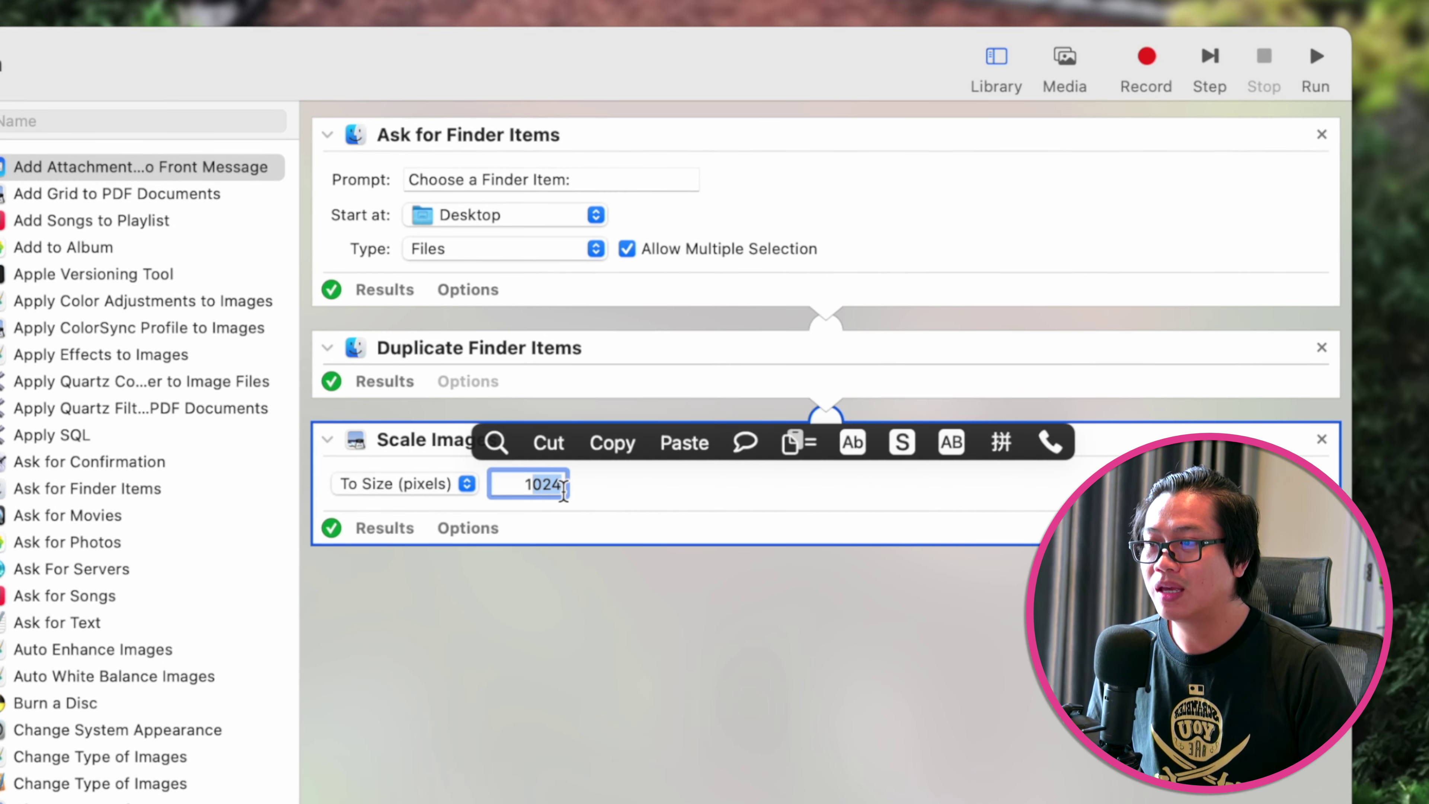
double_click(564, 487)
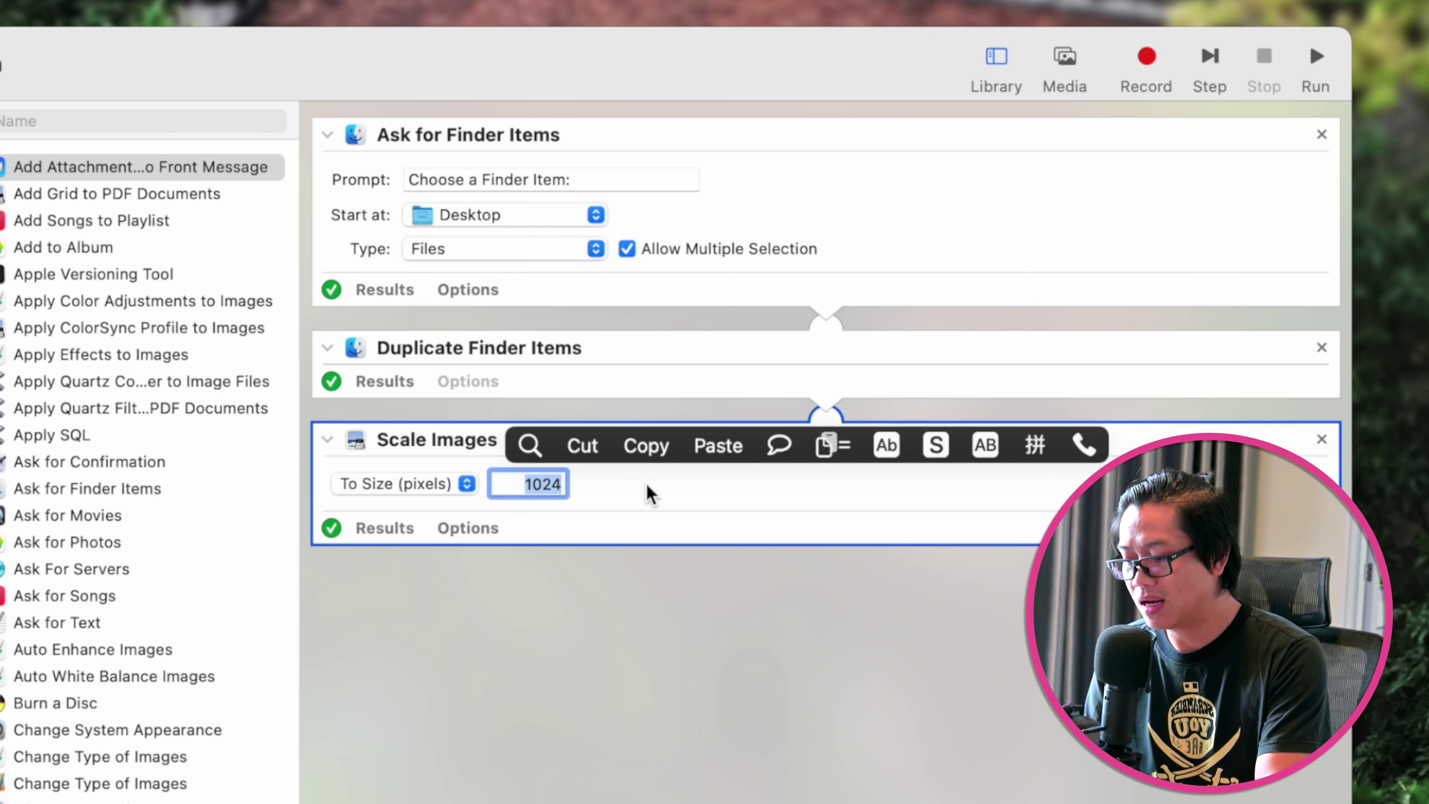
text(480)
click(659, 661)
click(1314, 57)
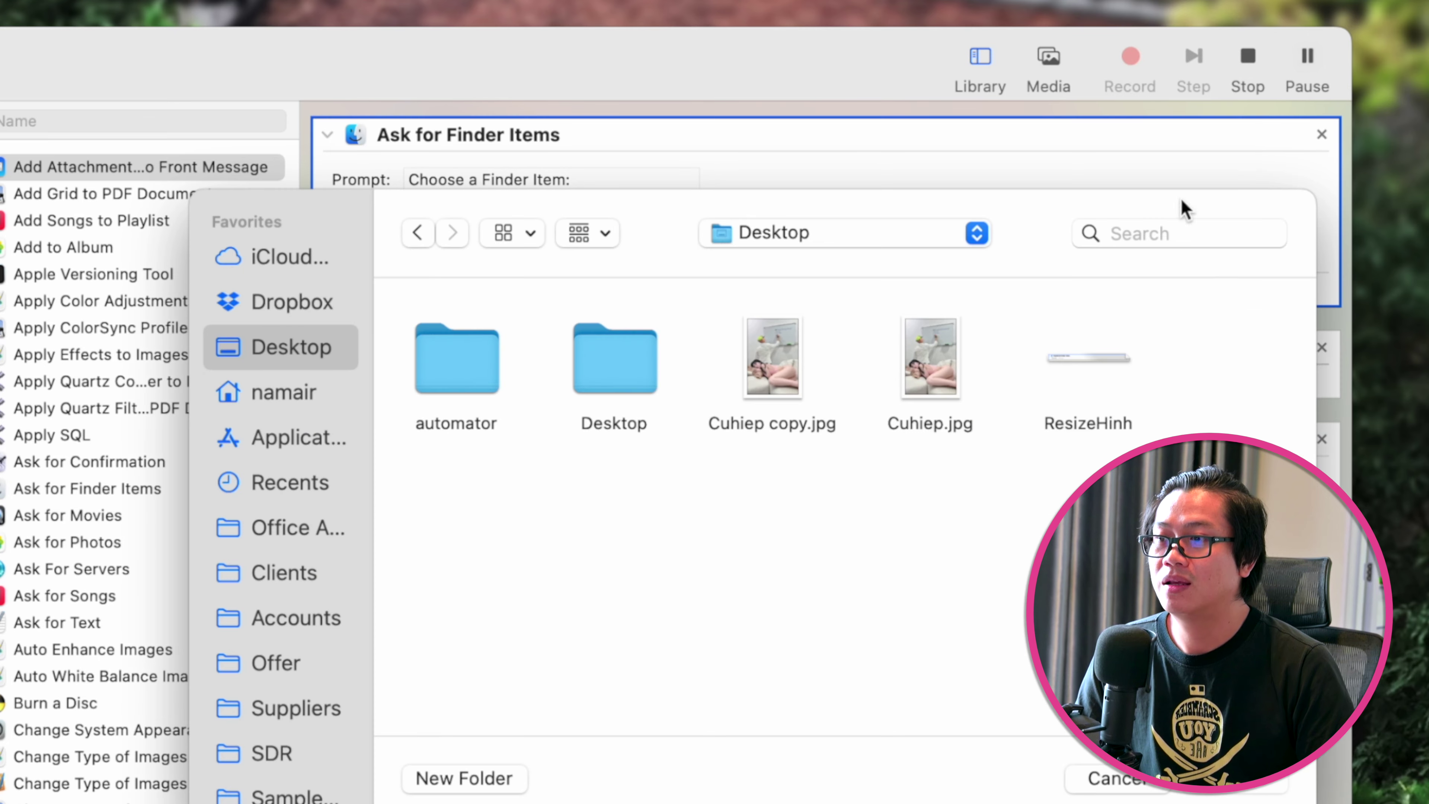
double_click(929, 366)
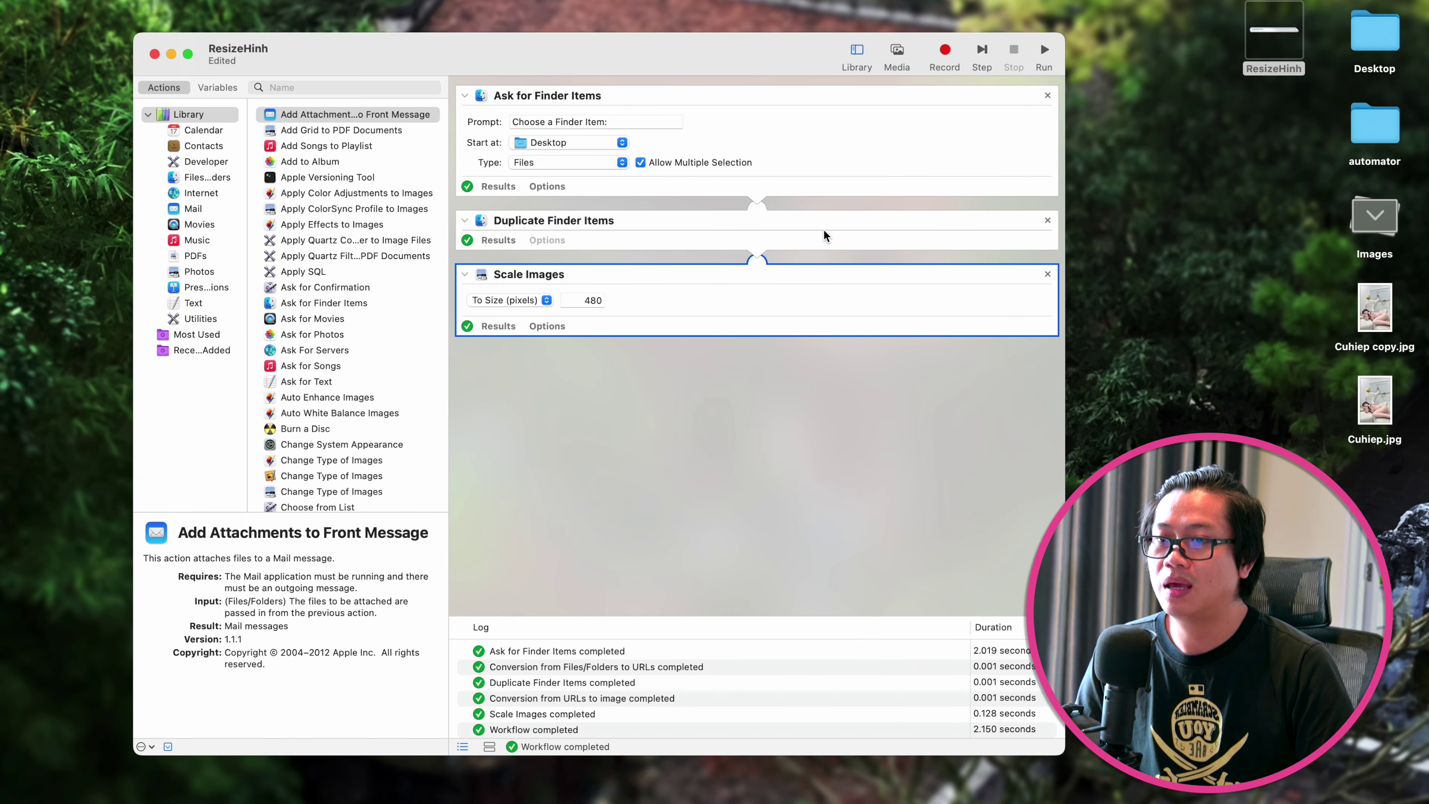
Open Cuhiep copy 2.jpg from the desktop and check its image size in the file information
double_click(1375, 309)
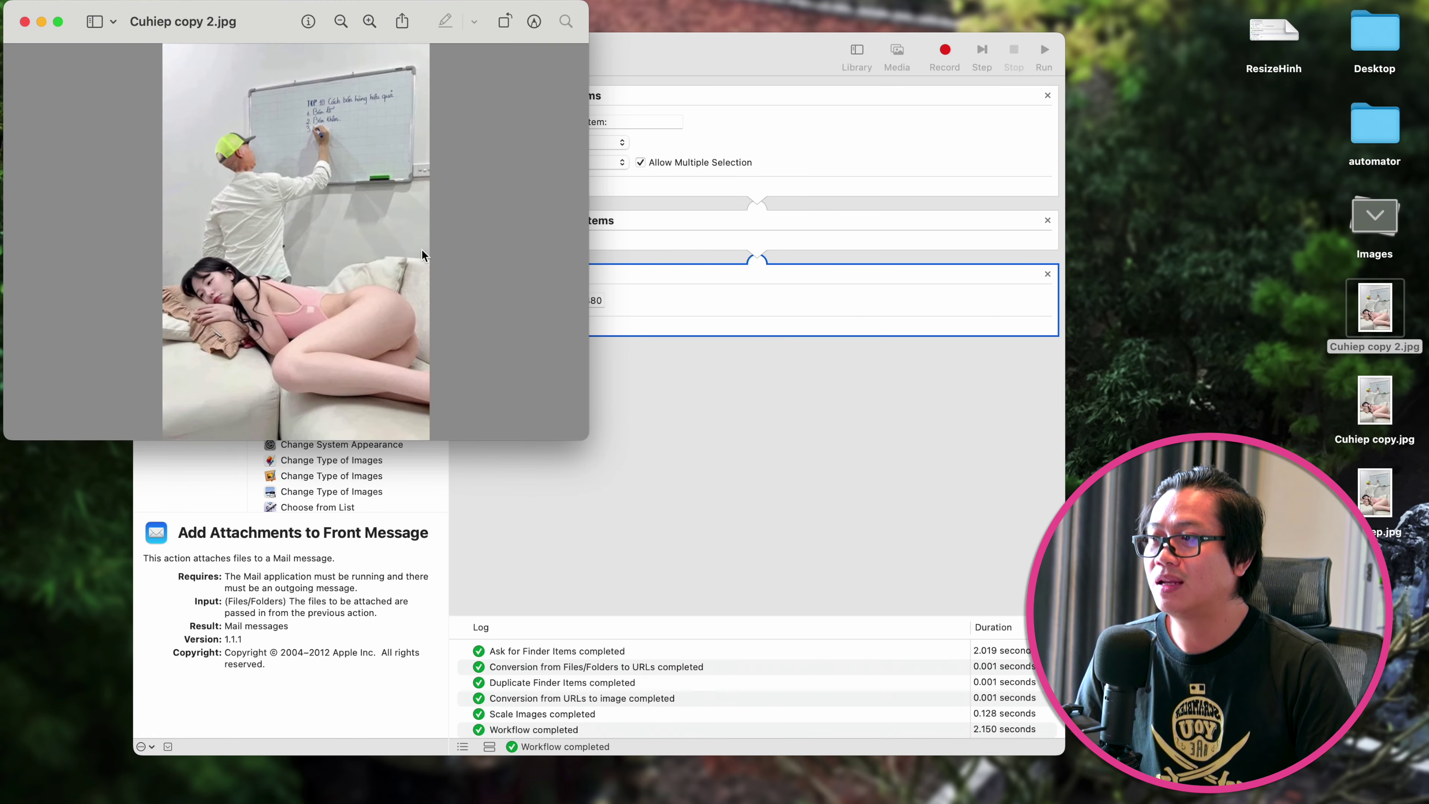
key(super+i)
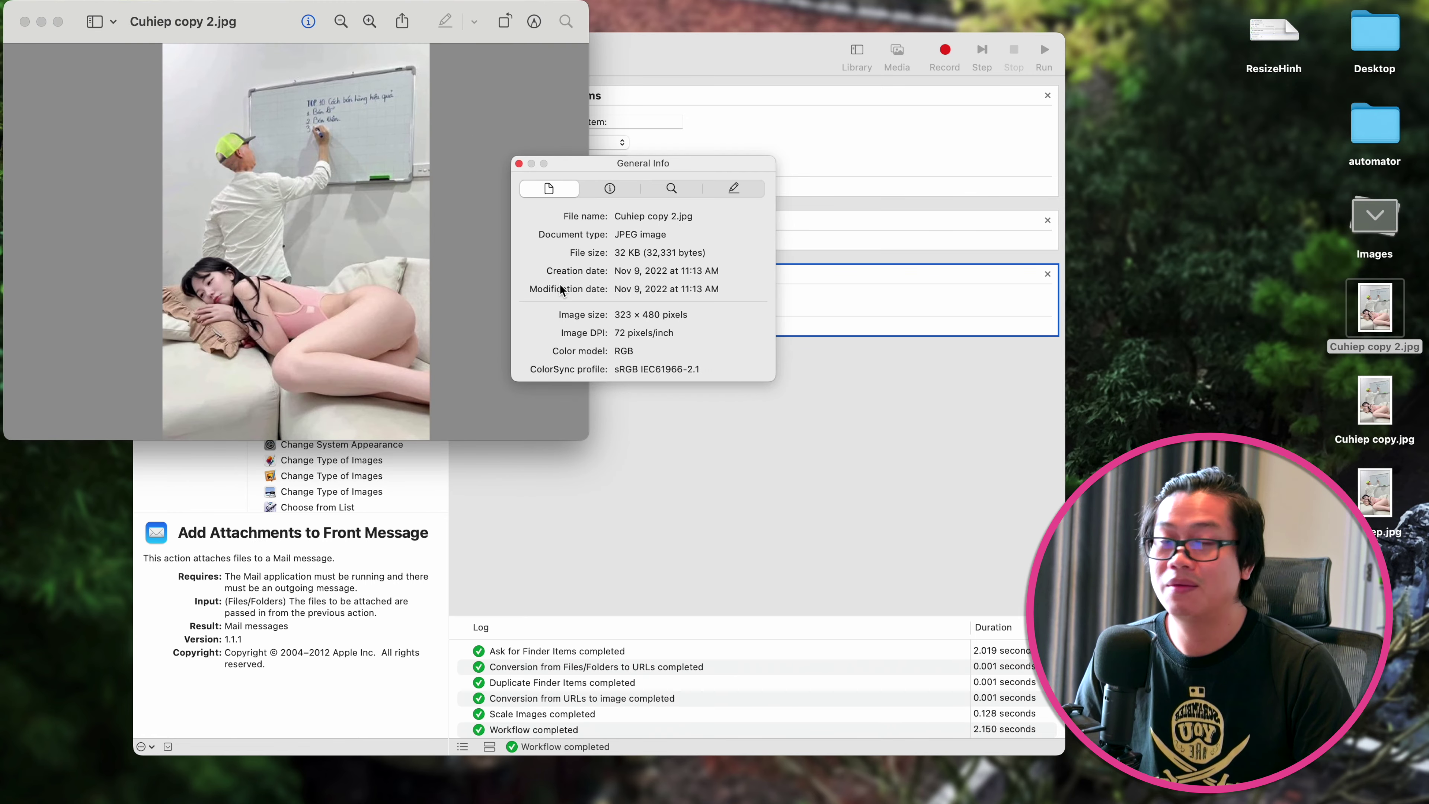
click(519, 163)
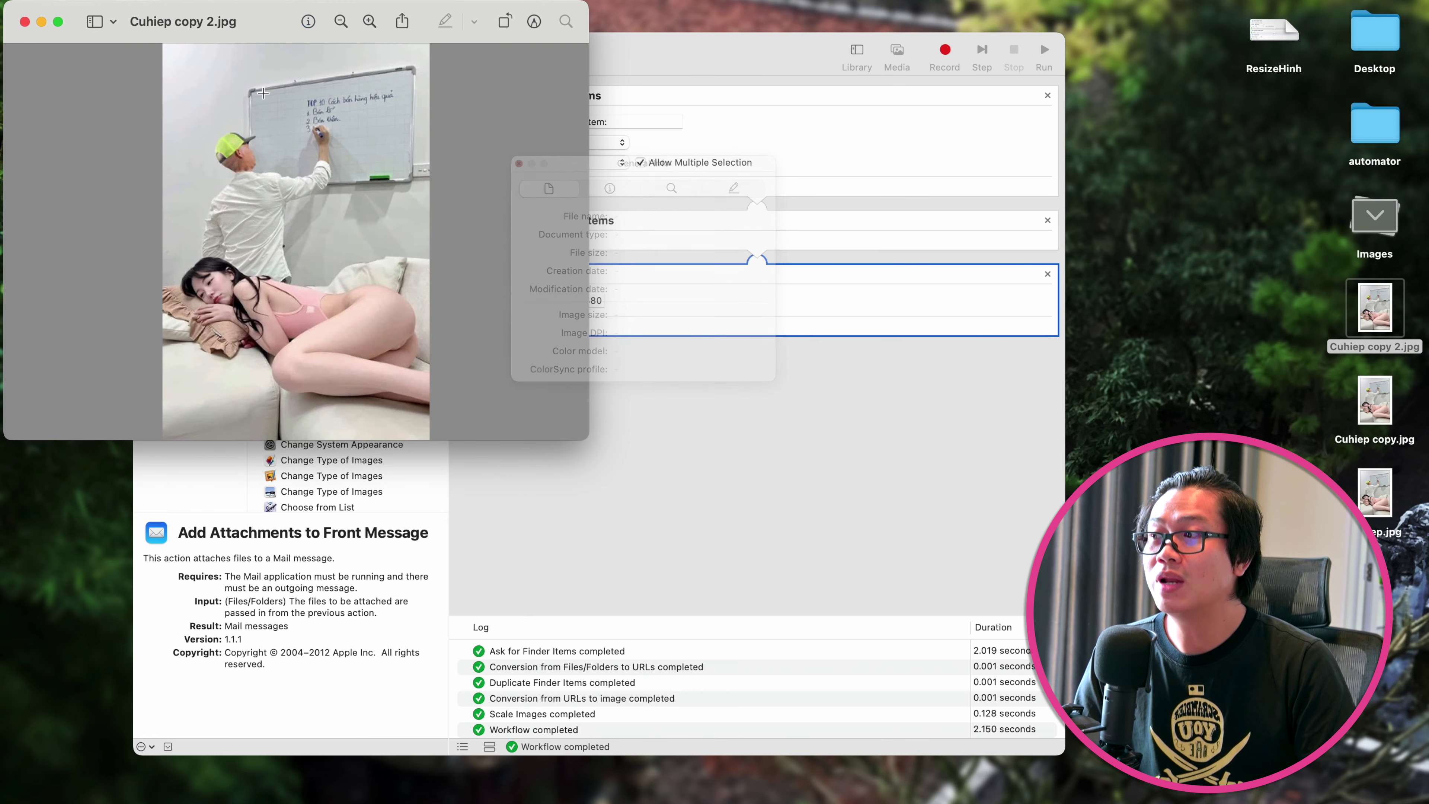
Close the image preview, create a new Automator document of type Application, and close the ResizeHinh workflow window
click(25, 22)
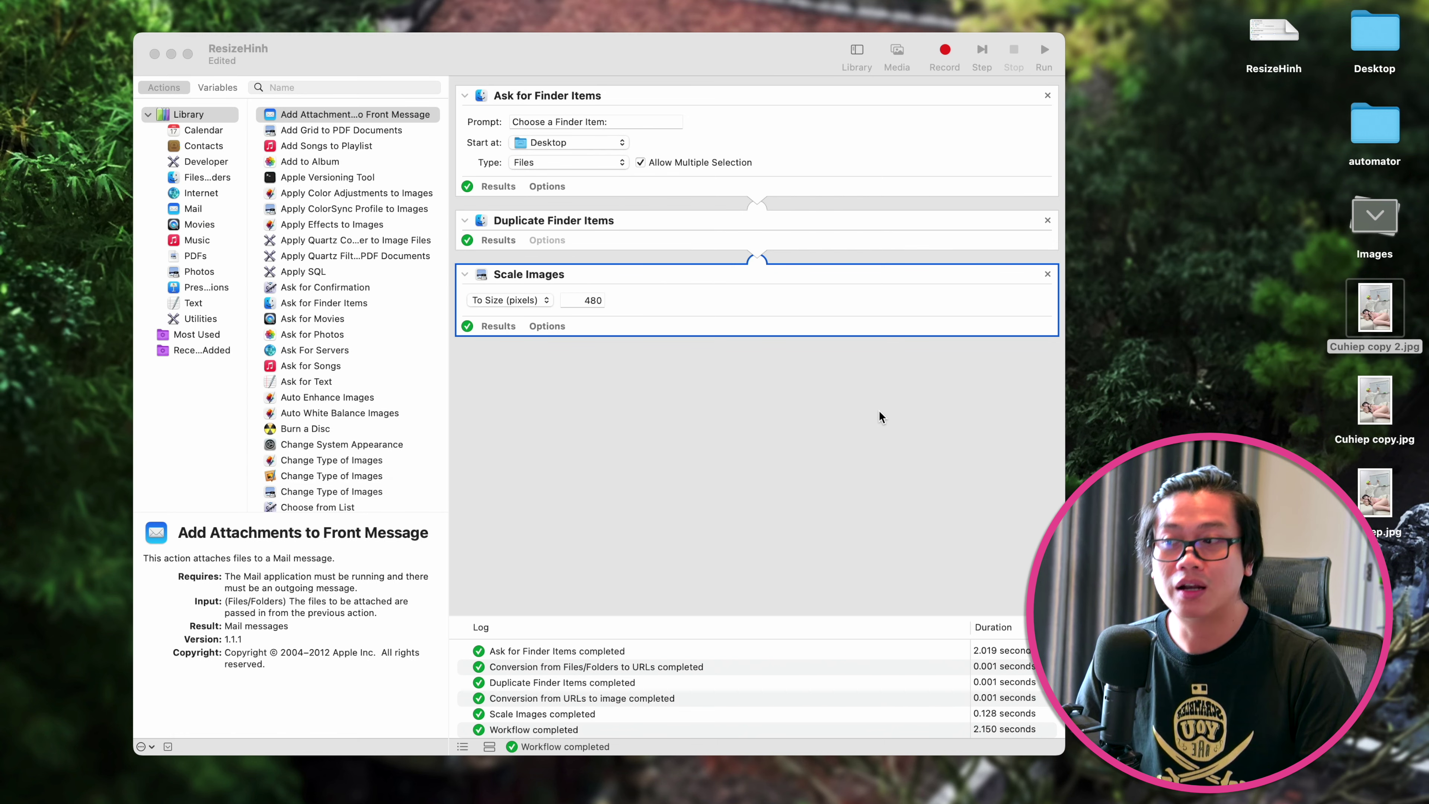
click(601, 303)
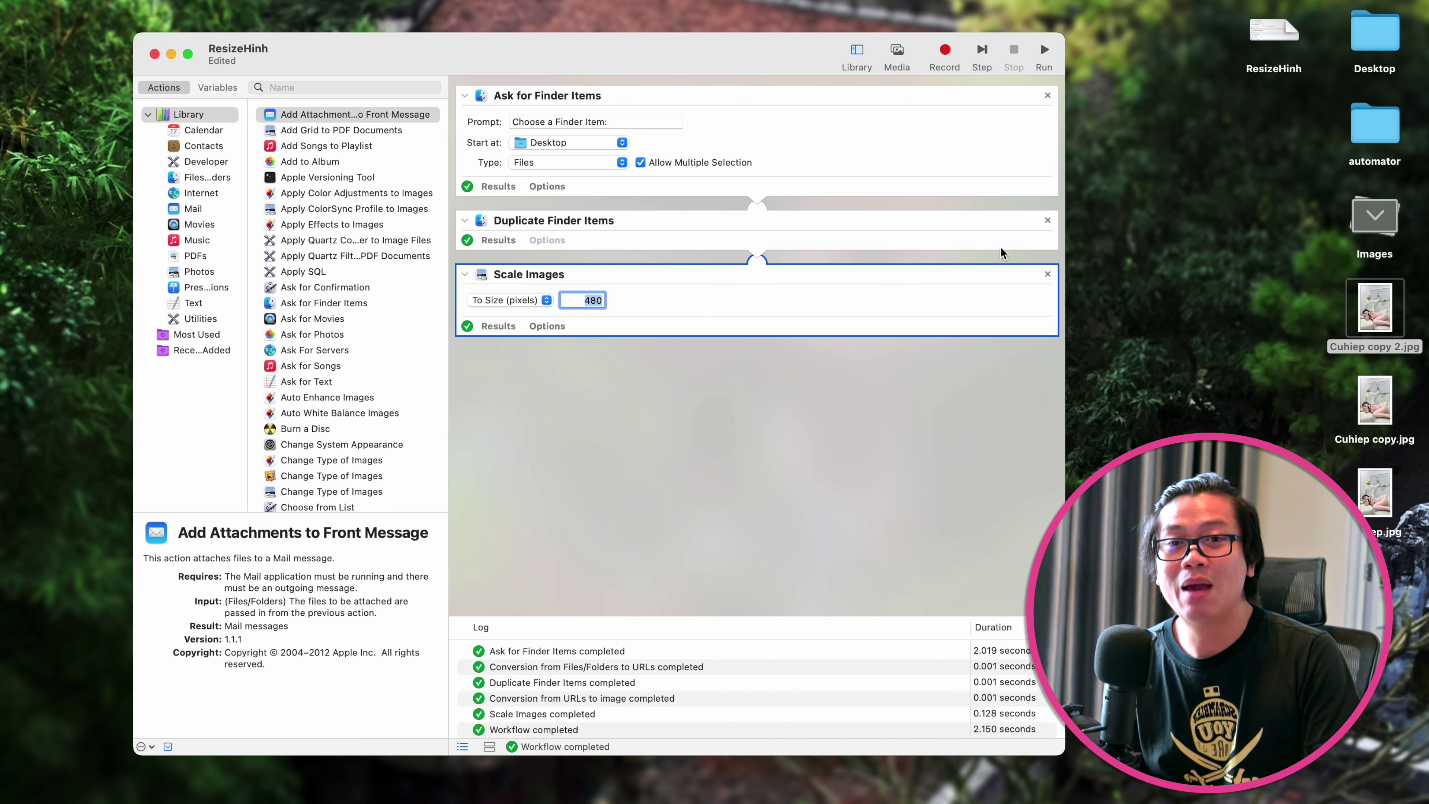
key(super+n)
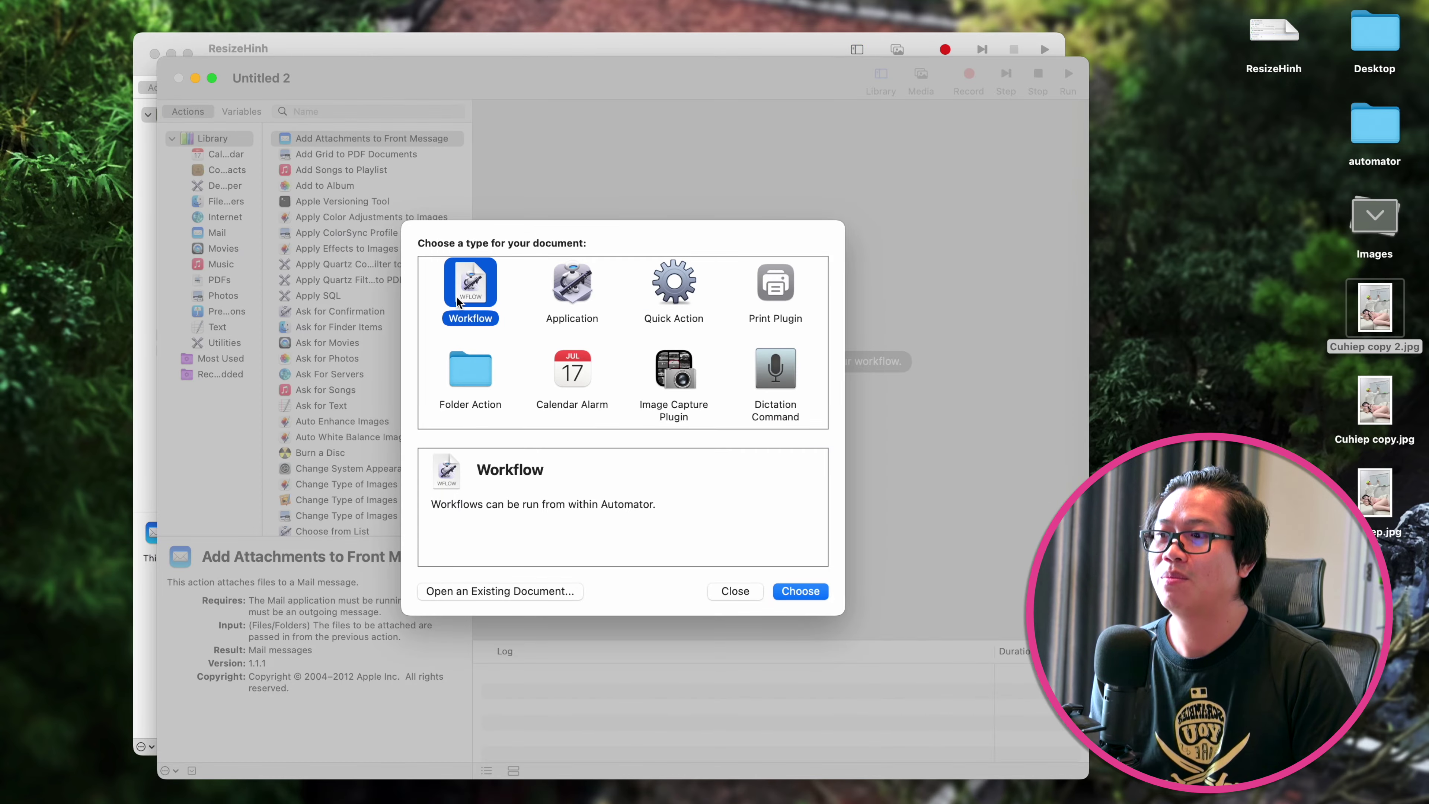
click(572, 284)
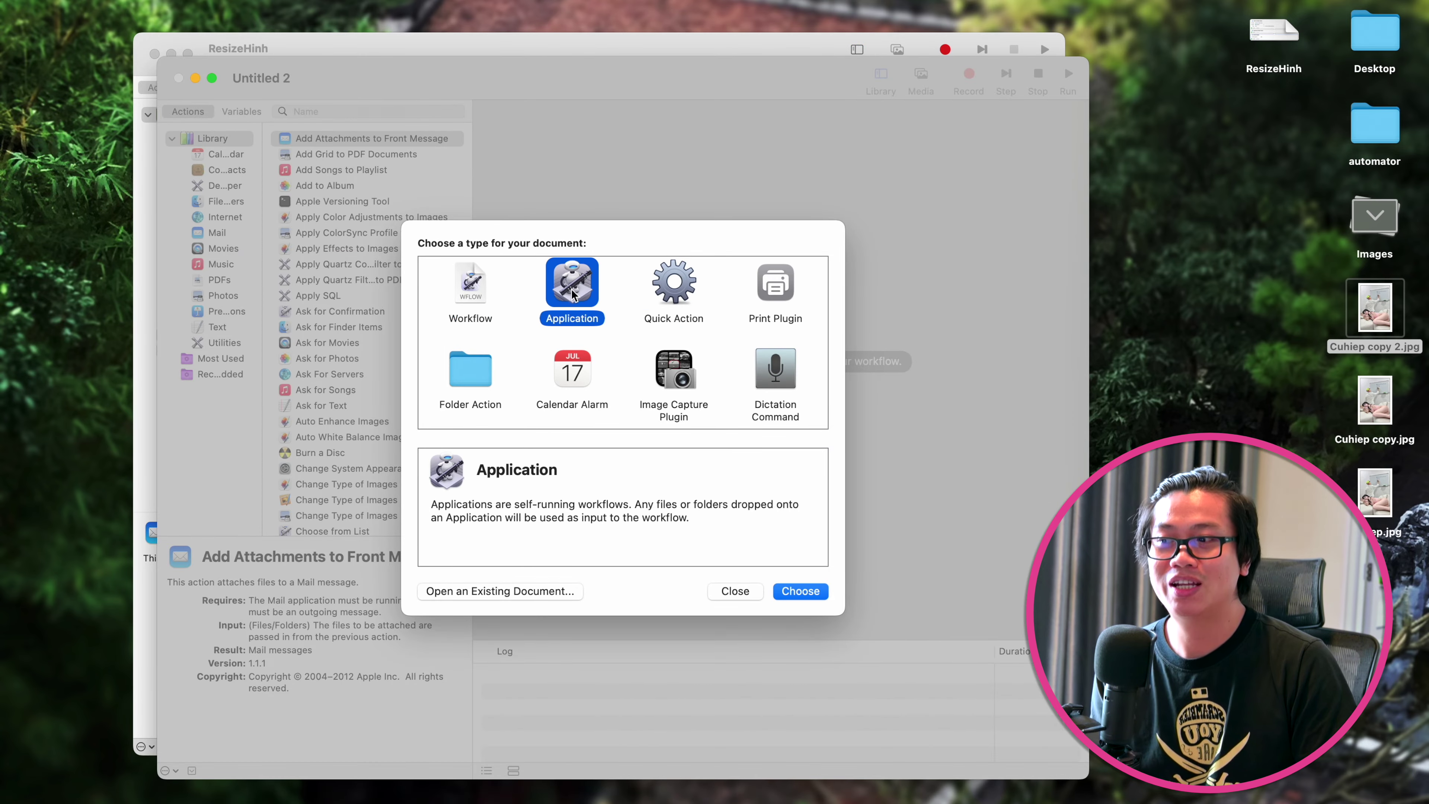
click(800, 592)
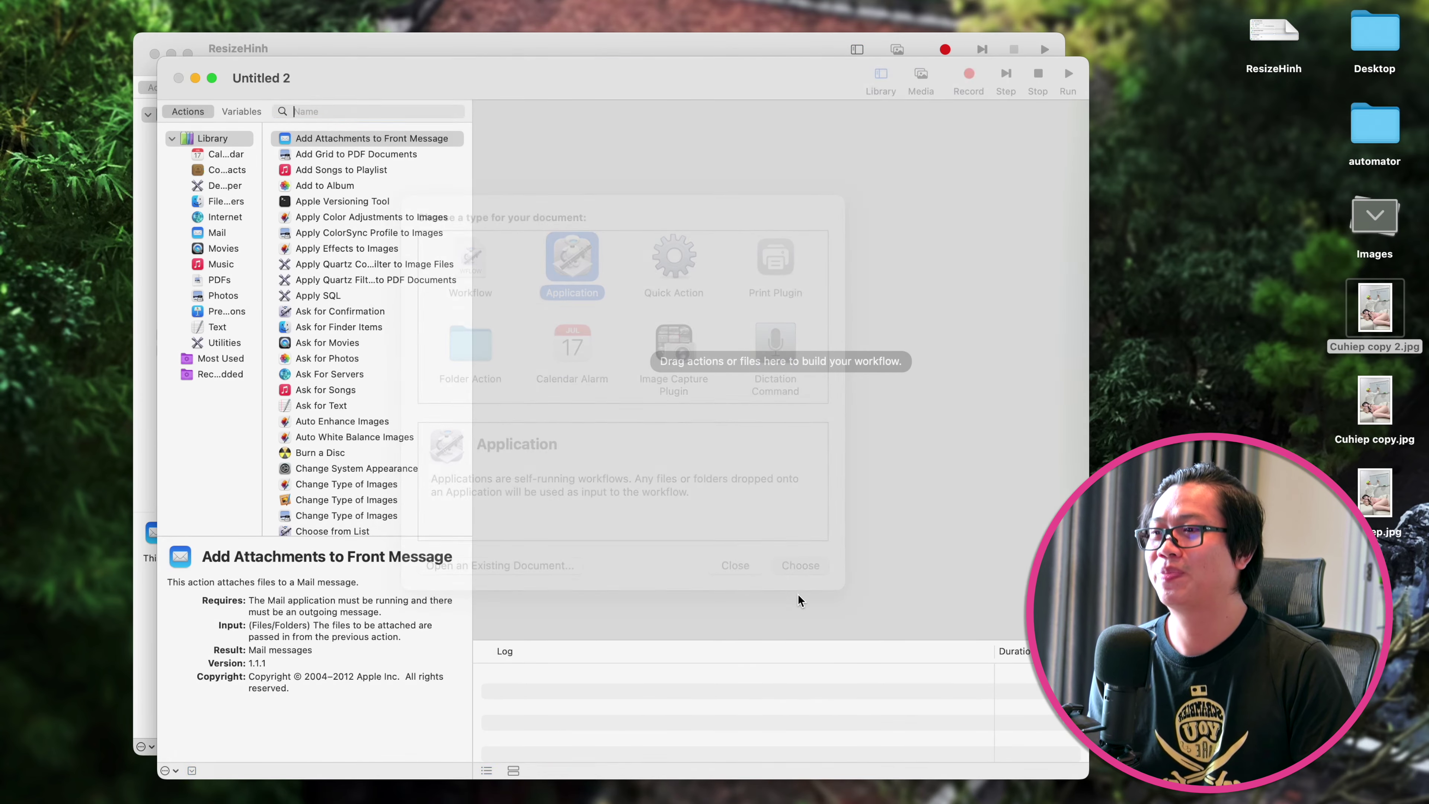
click(153, 53)
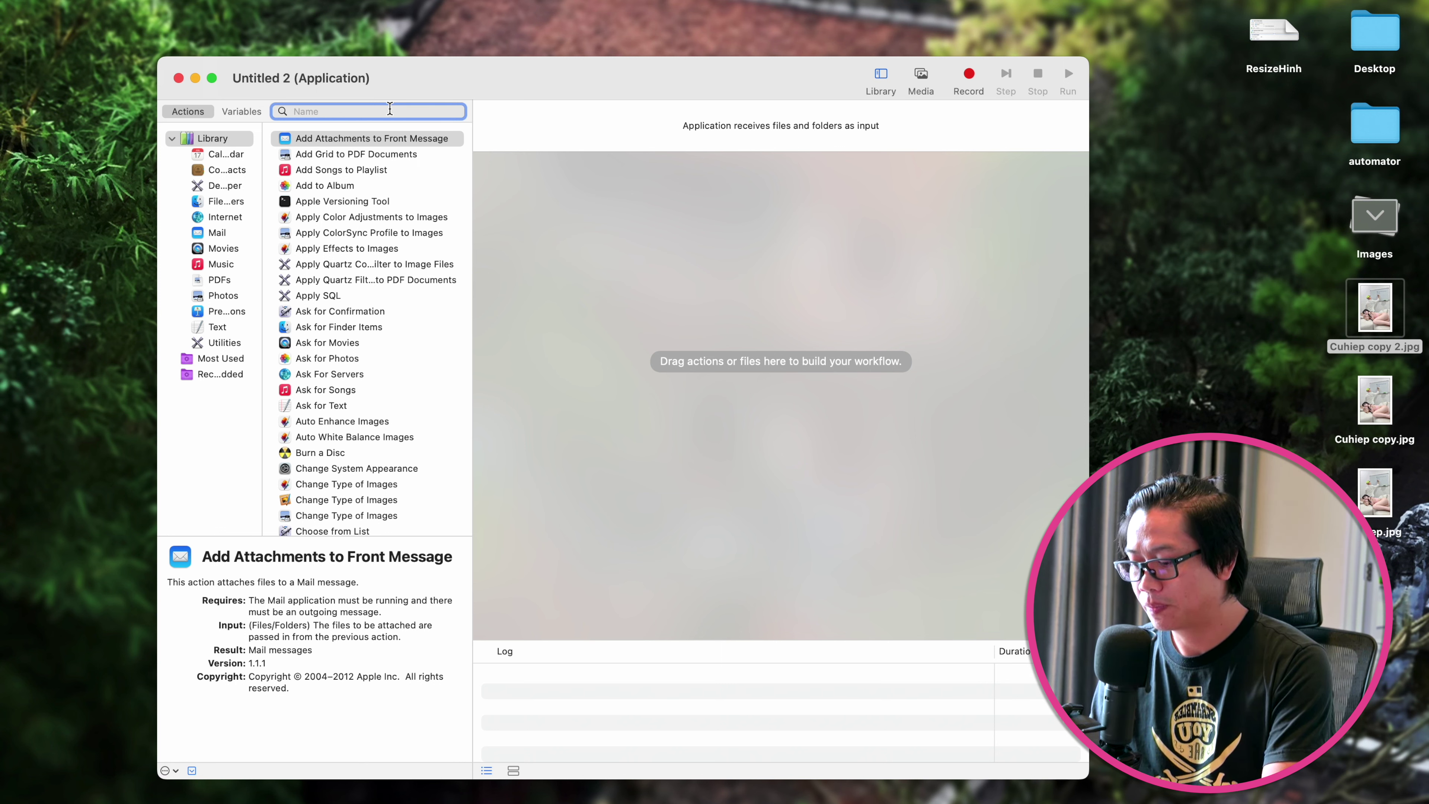
Add the Increase Resolution of Images action preceded by a Copy Finder Items action that copies to the Desktop, and test-run the workflow
text(enha)
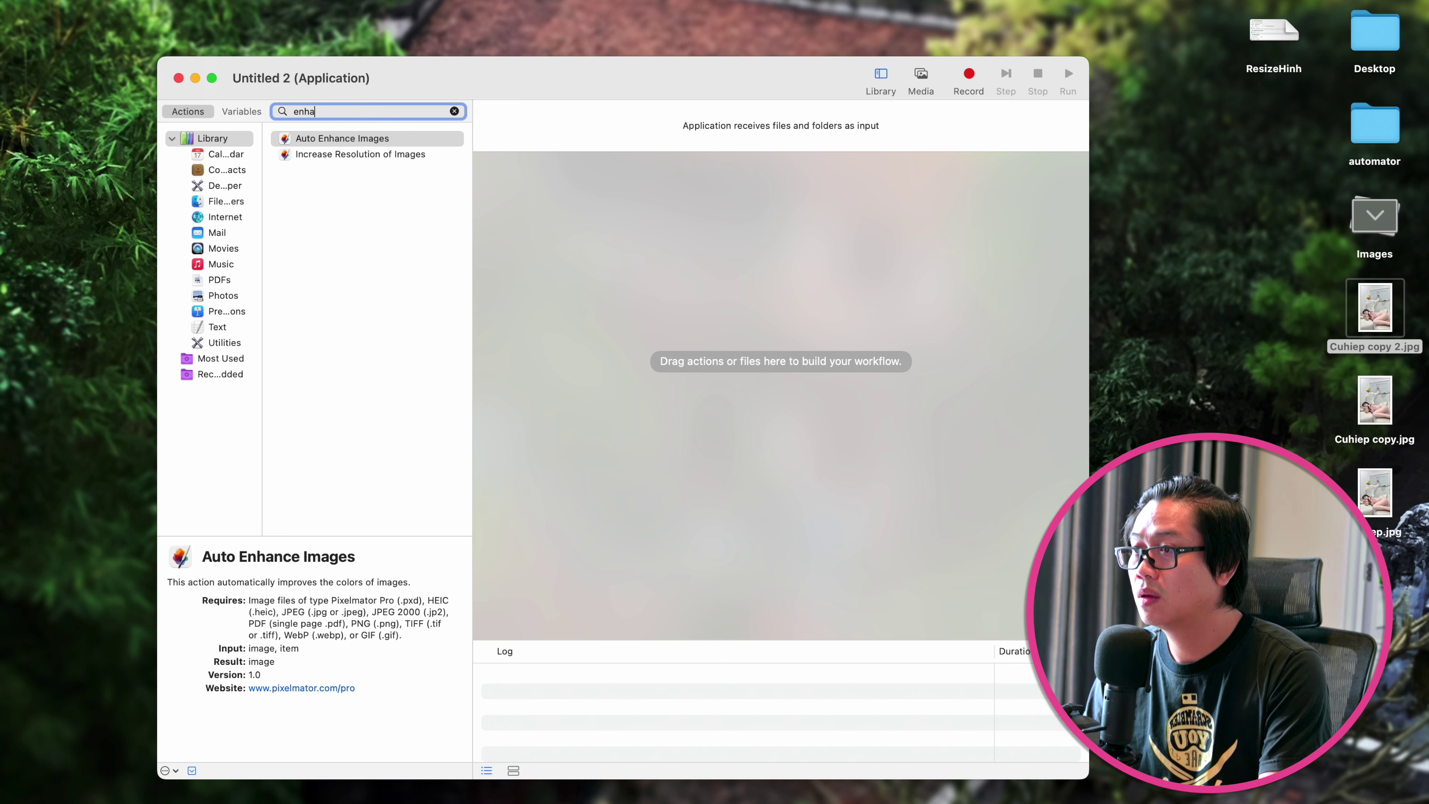
click(400, 160)
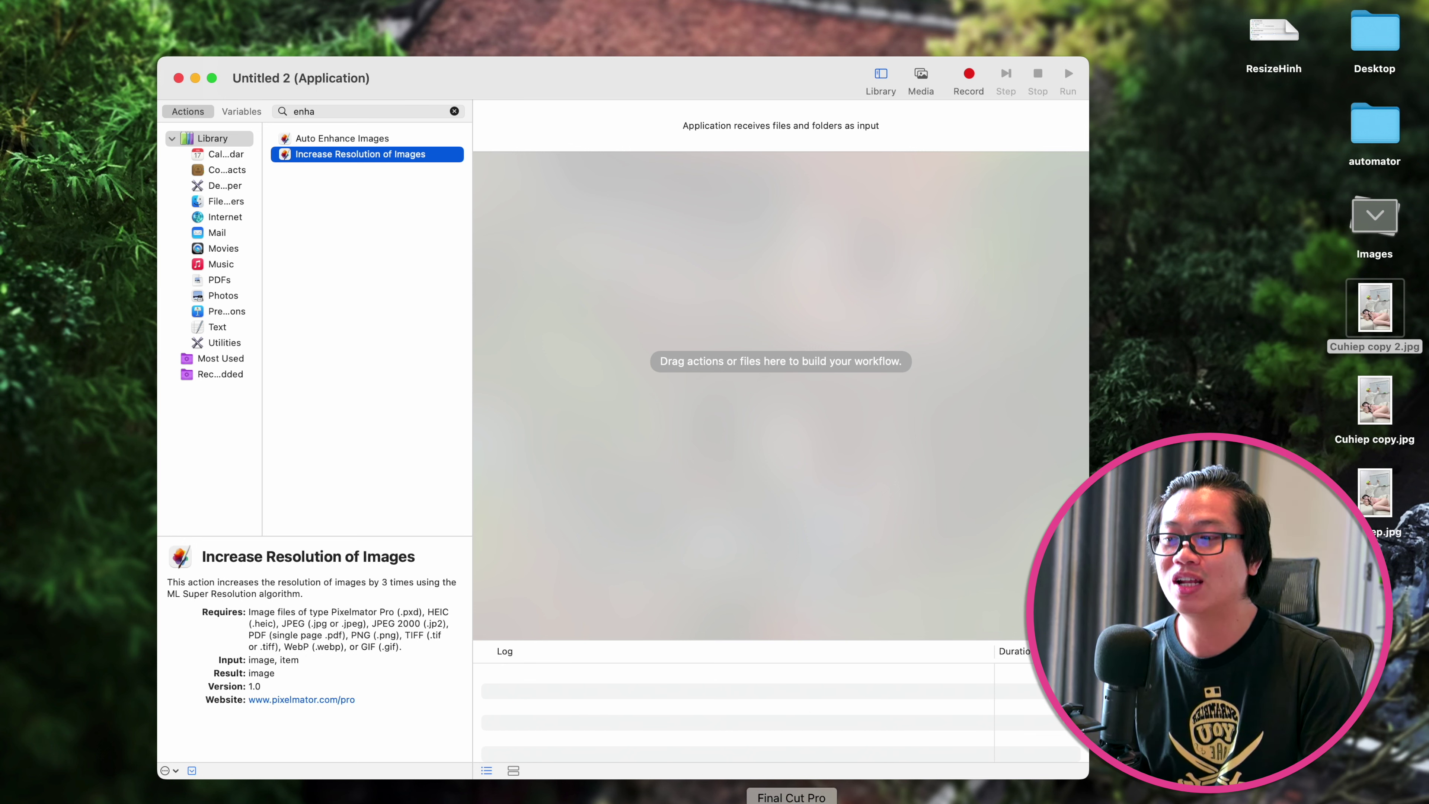
drag(379, 158, 849, 369)
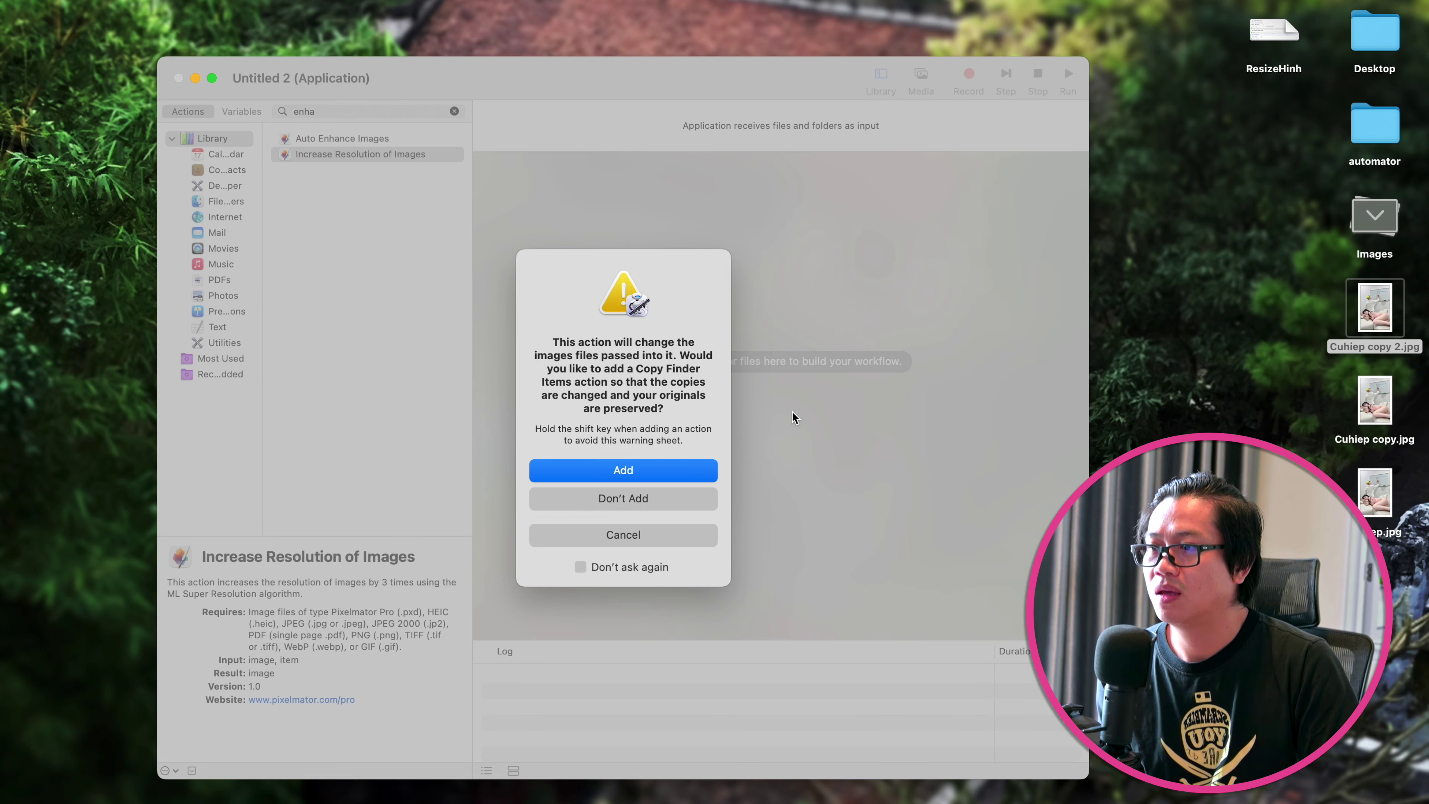
click(661, 472)
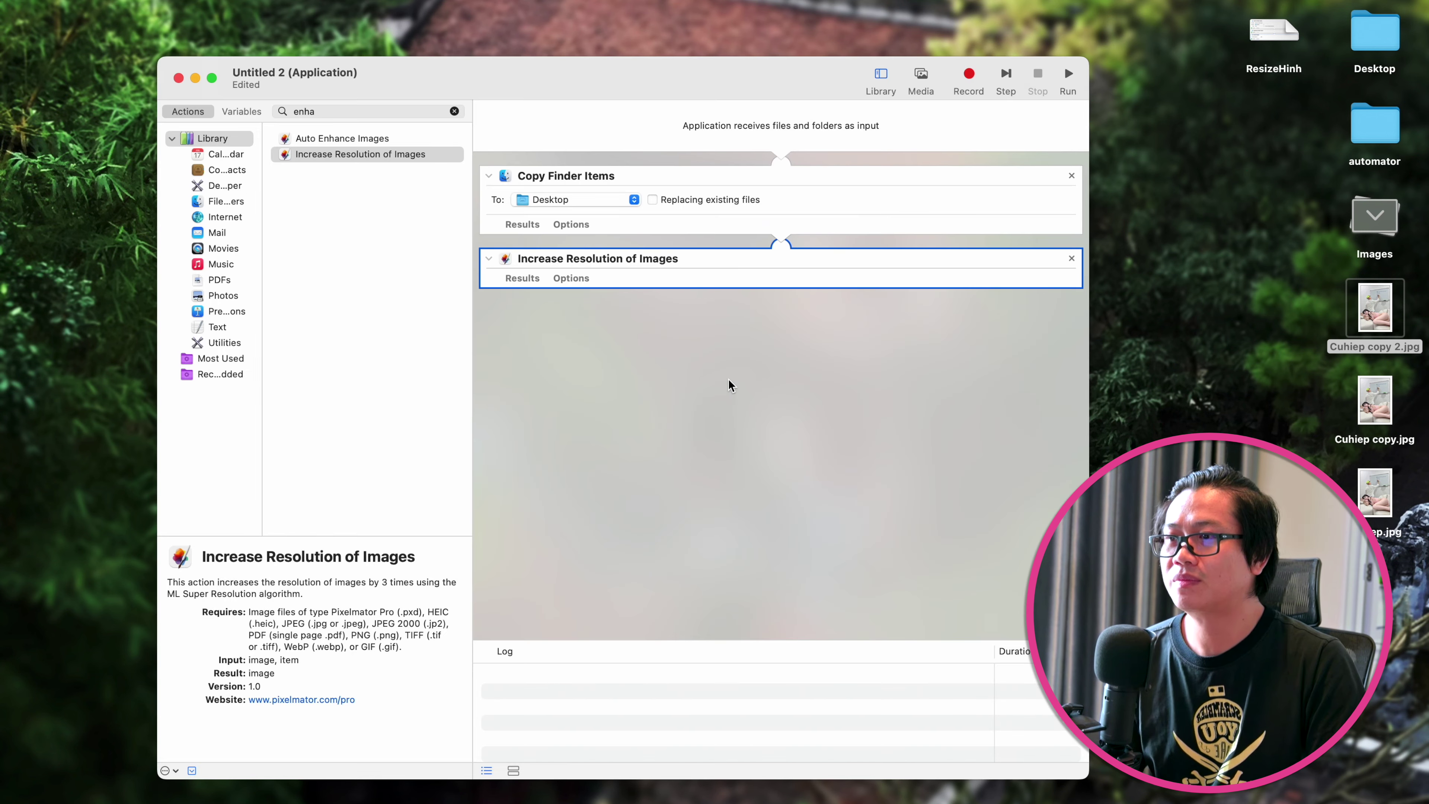
key(super+r)
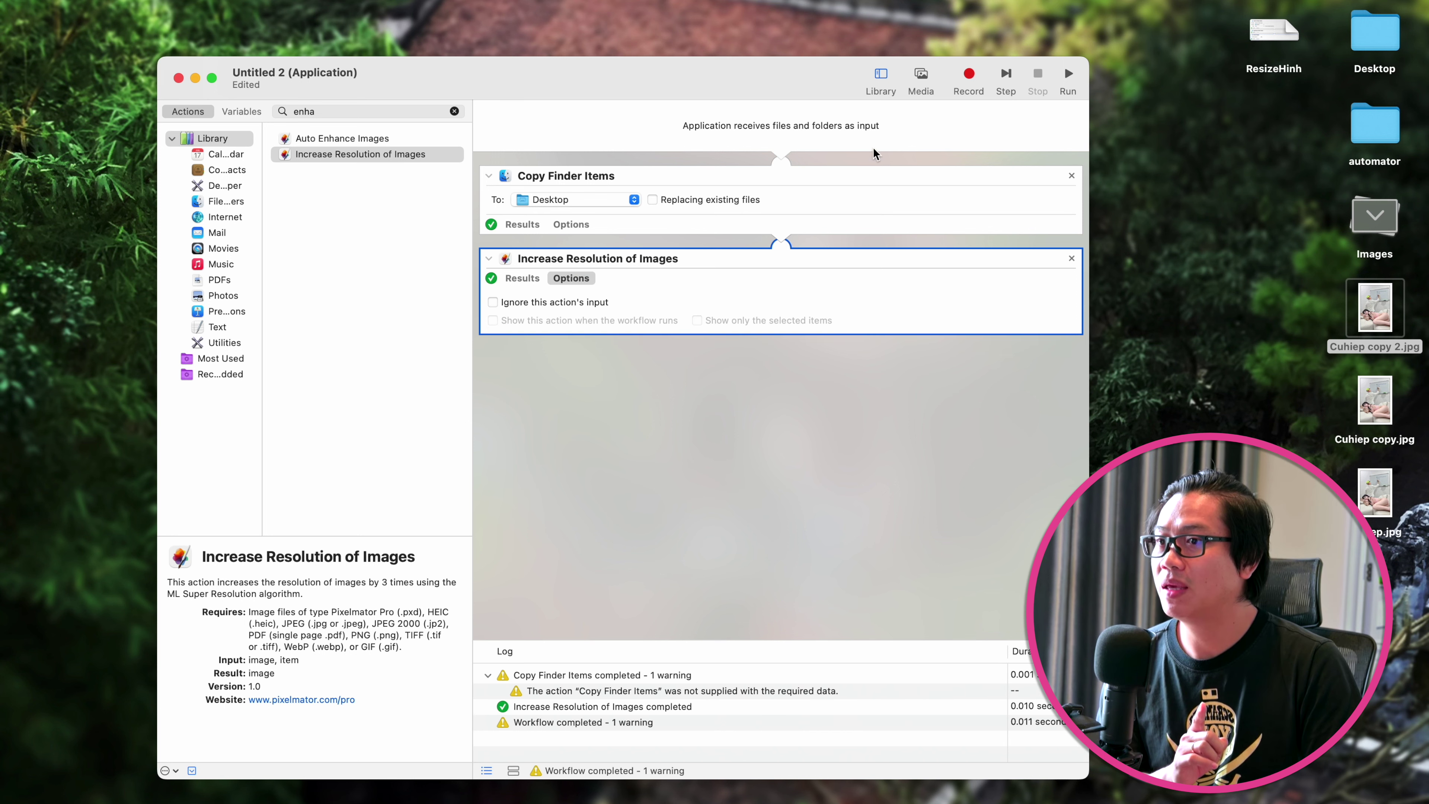
Save the document to the Desktop as an Application named Upscale
click(121, 1)
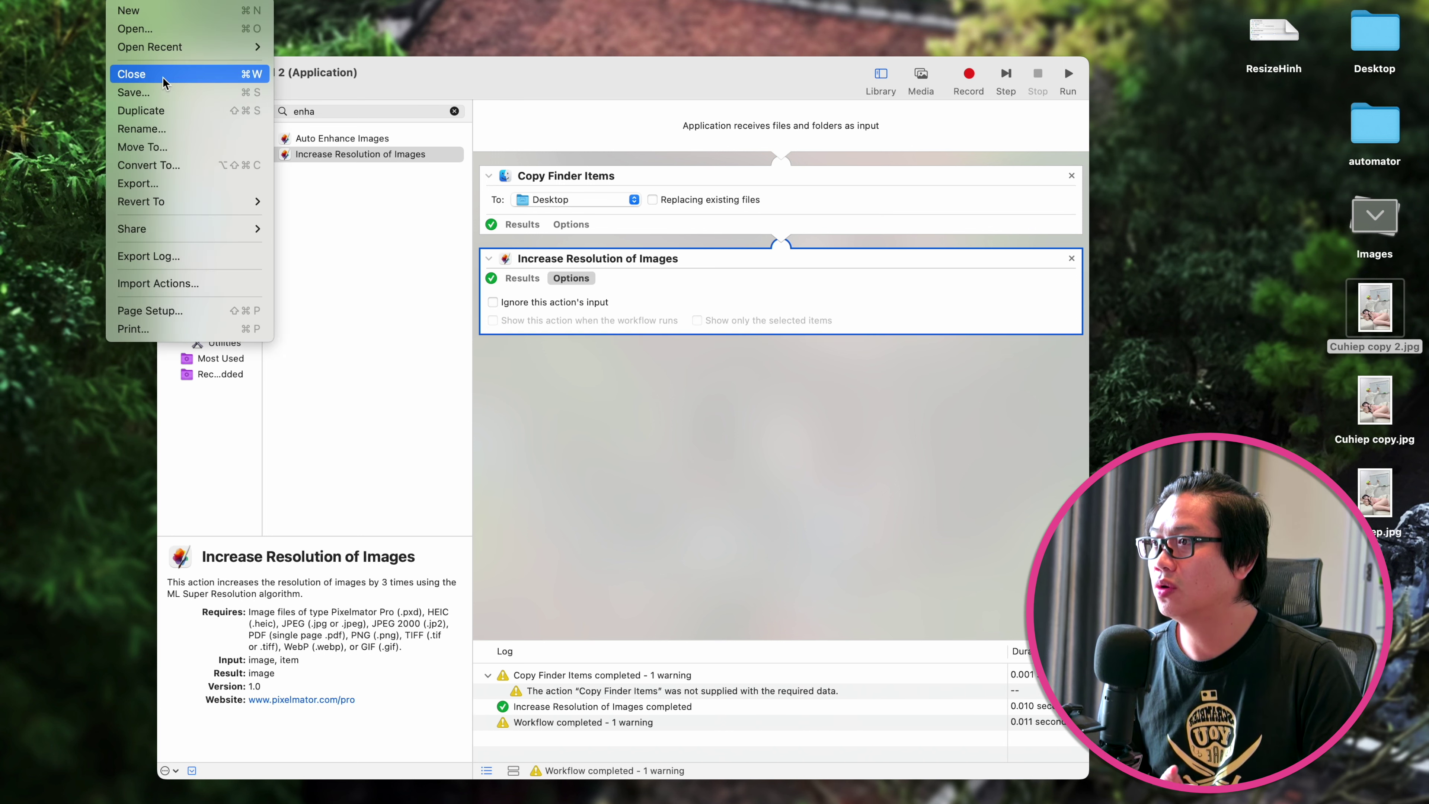
click(146, 74)
text(Upsa)
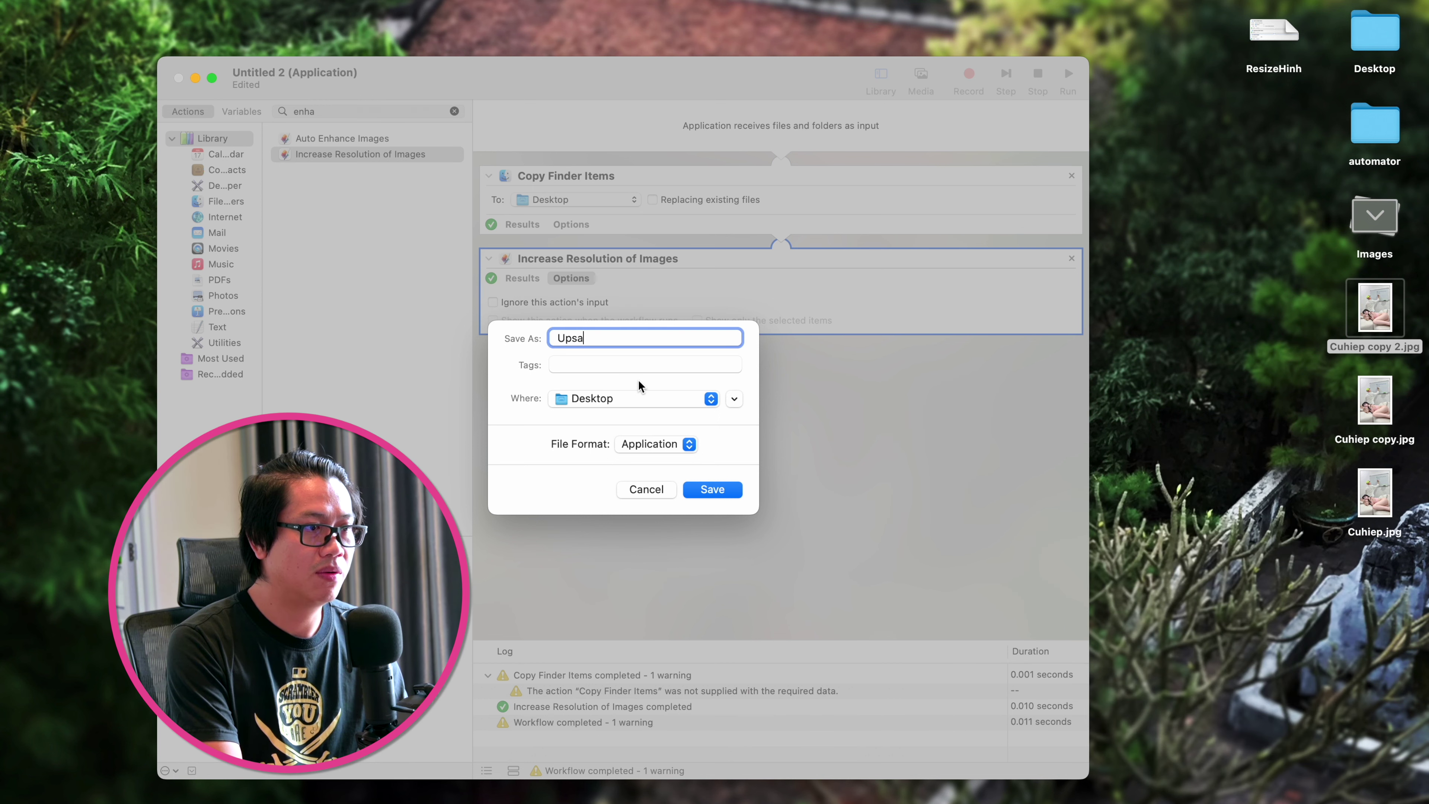
key(BackSpace)
text(cale)
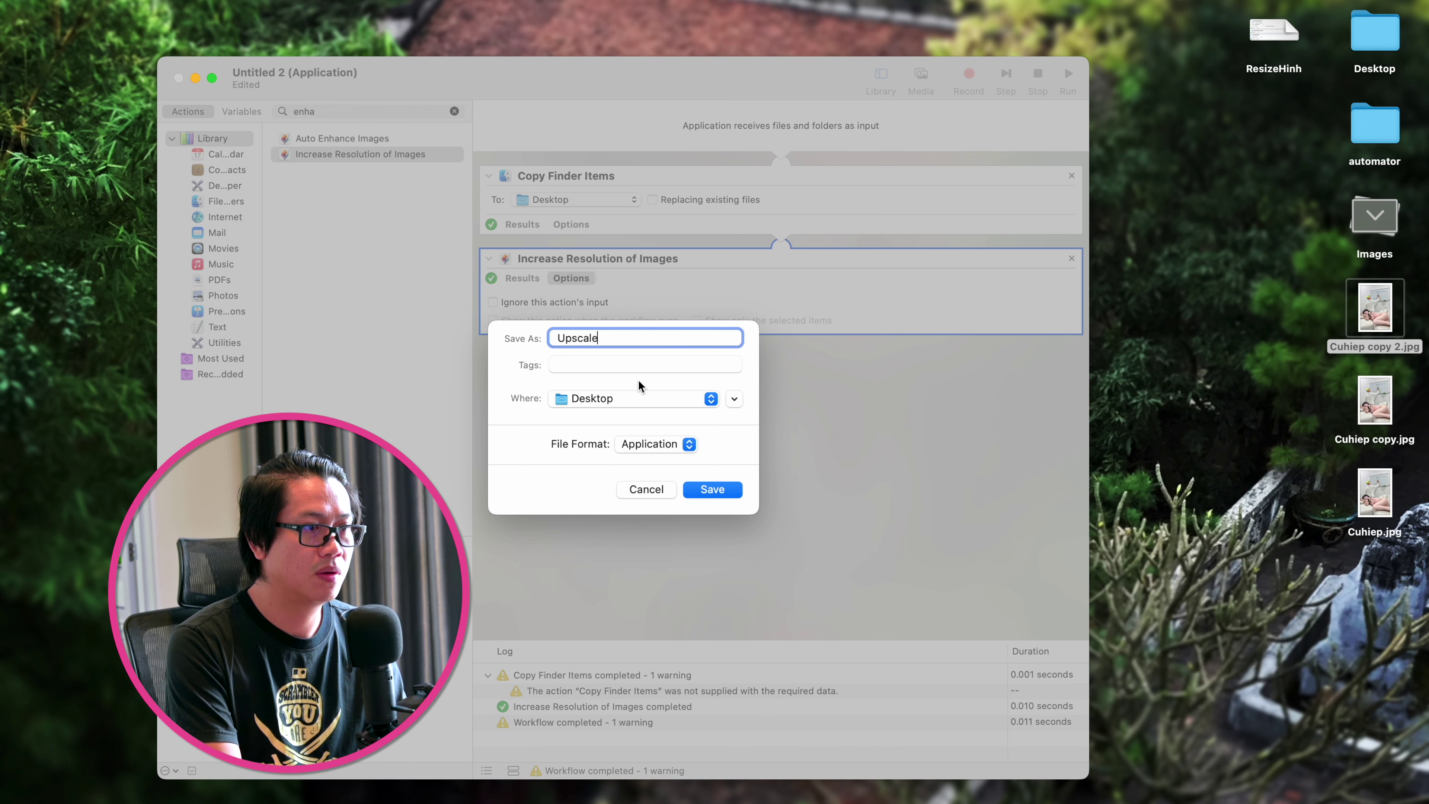
key(Return)
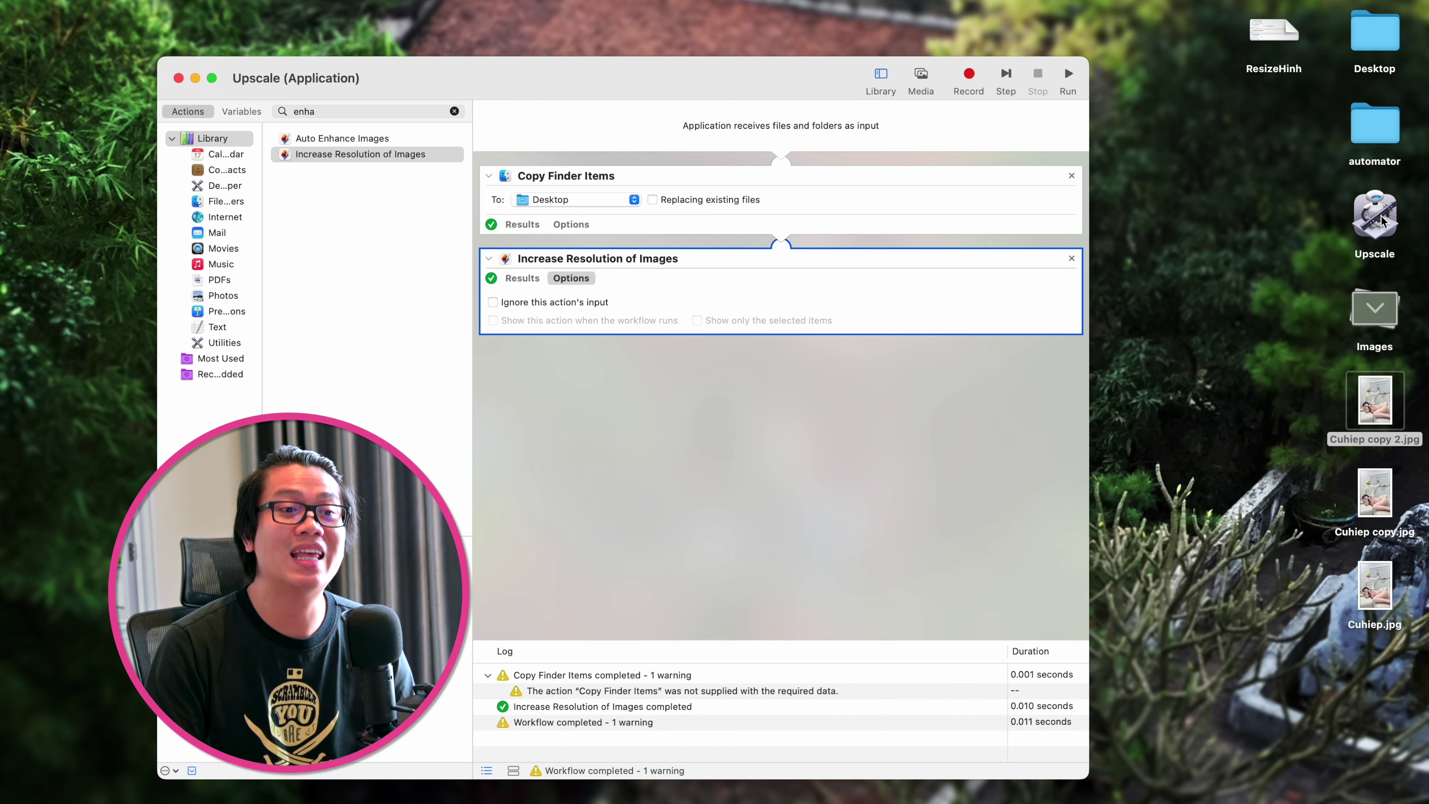
Close the Upscale document and process the first image in the automator folder with the Upscale application on the desktop
click(195, 79)
drag(686, 311, 1357, 213)
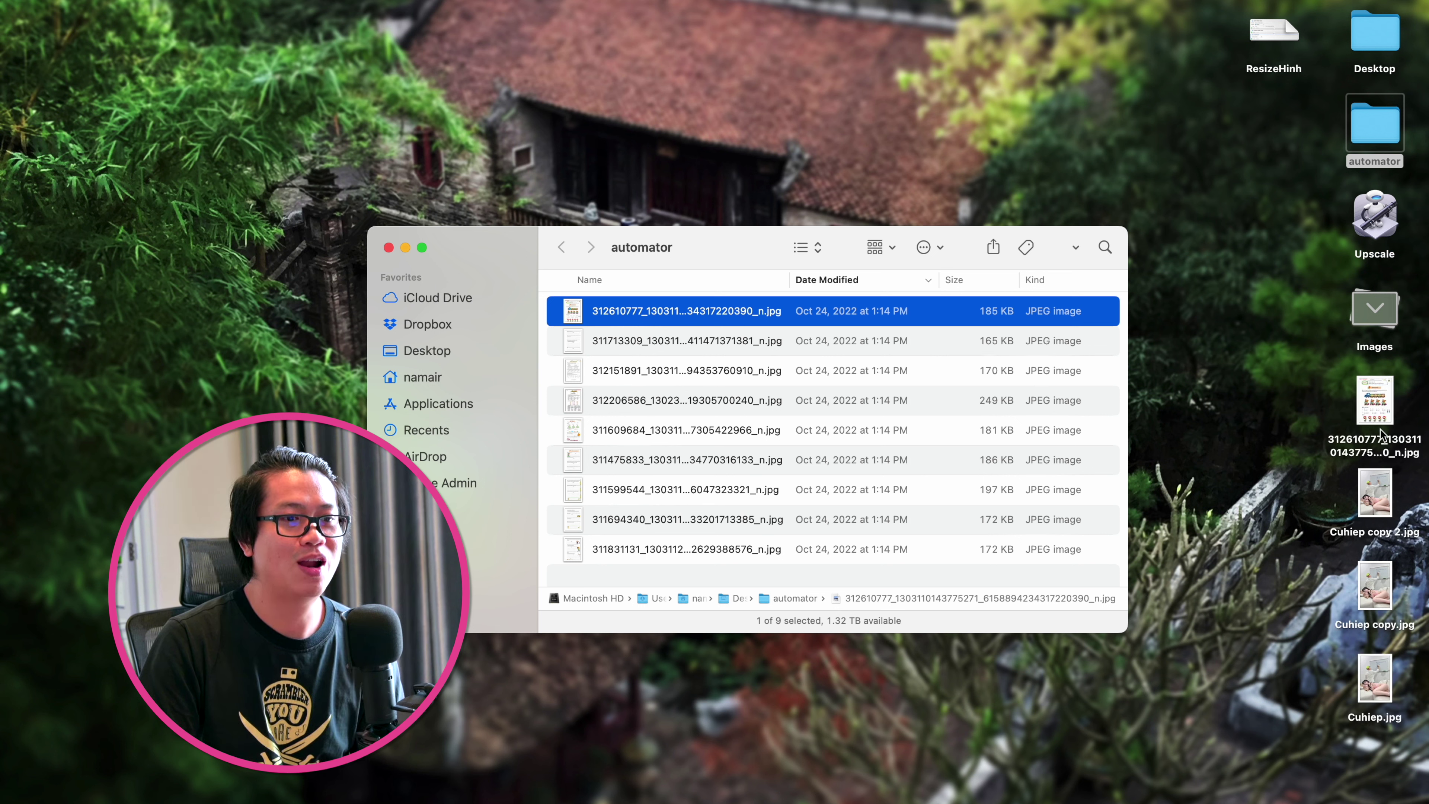
click(1379, 405)
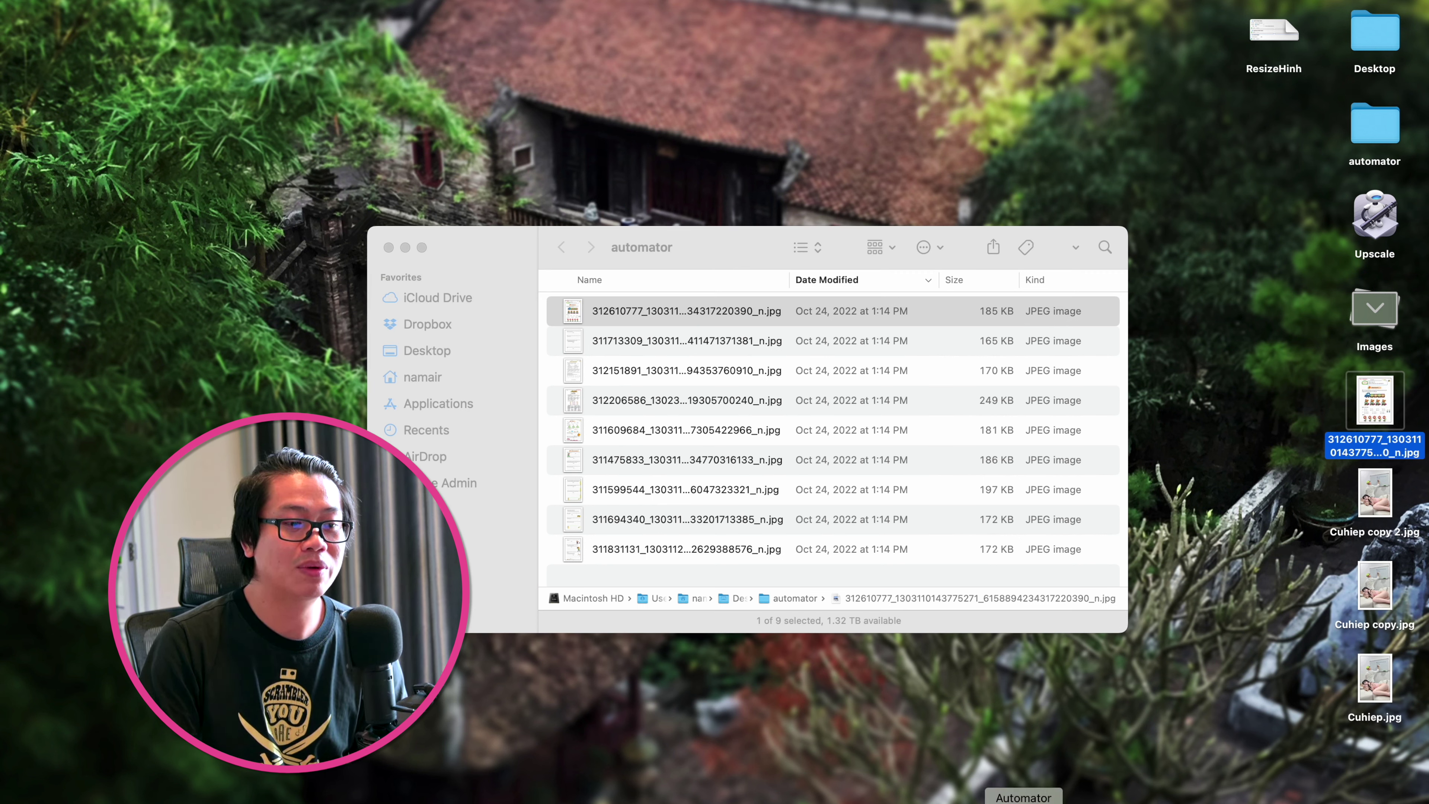
click(1024, 802)
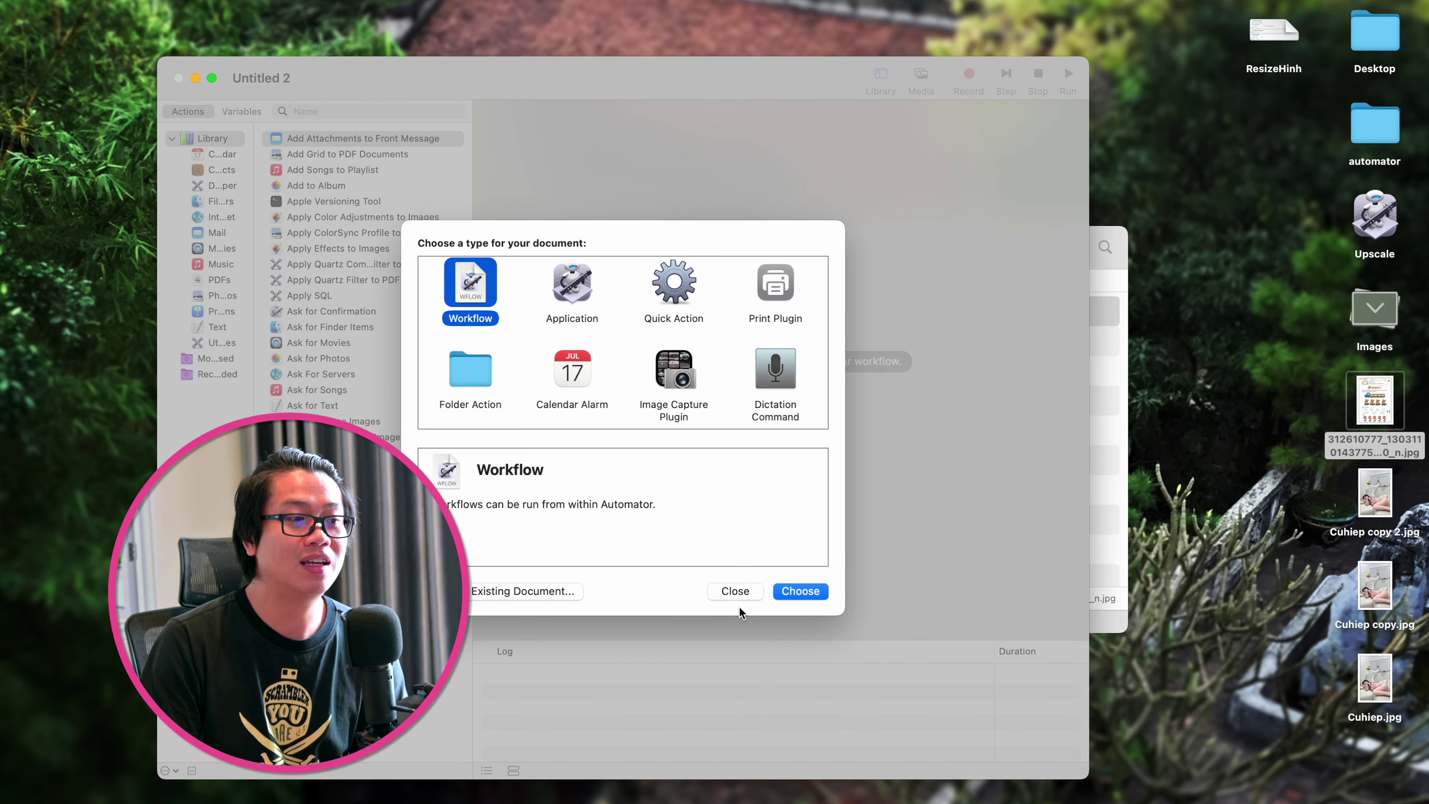
click(737, 594)
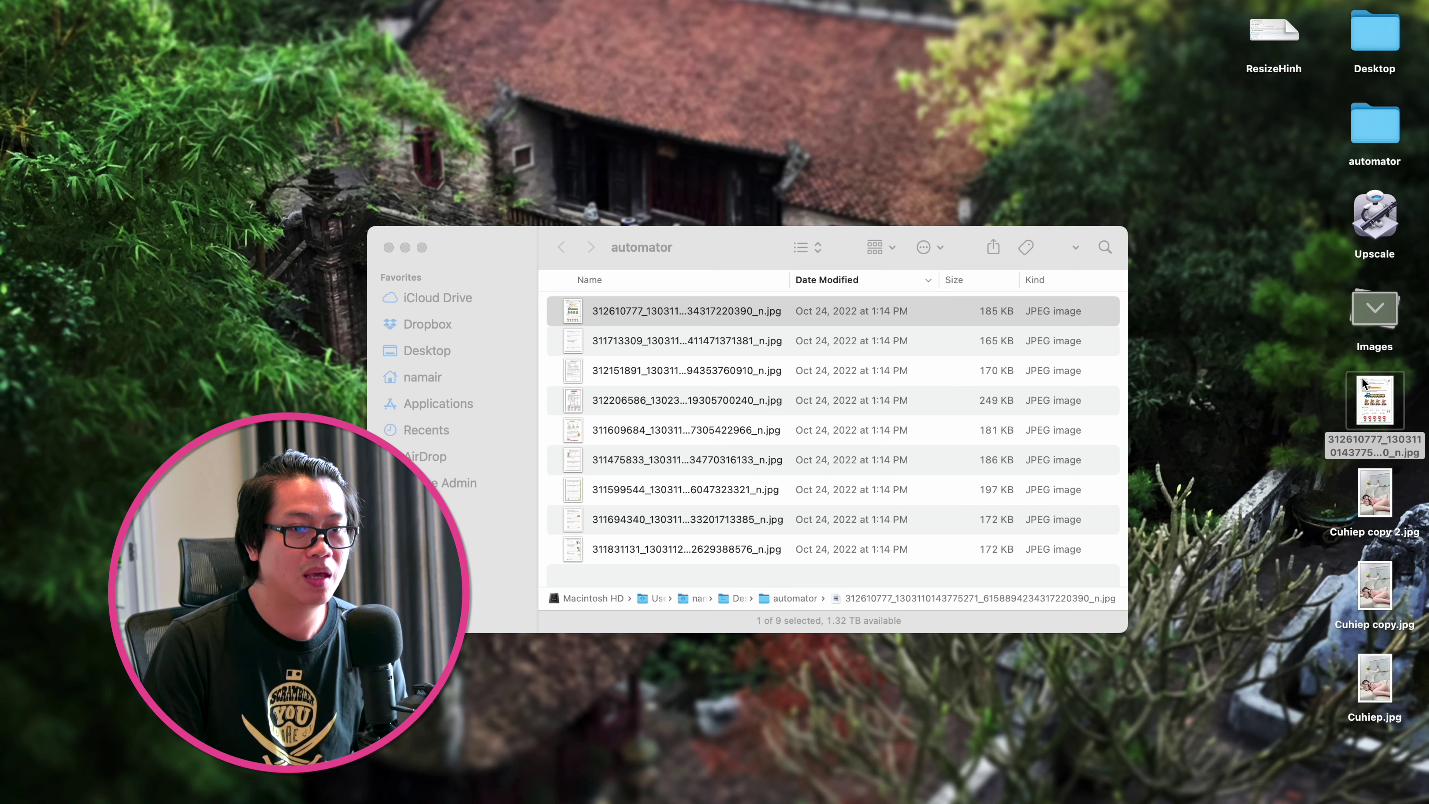
Open the original image and its upscaled desktop copy, and compare their image sizes in the file information
double_click(717, 322)
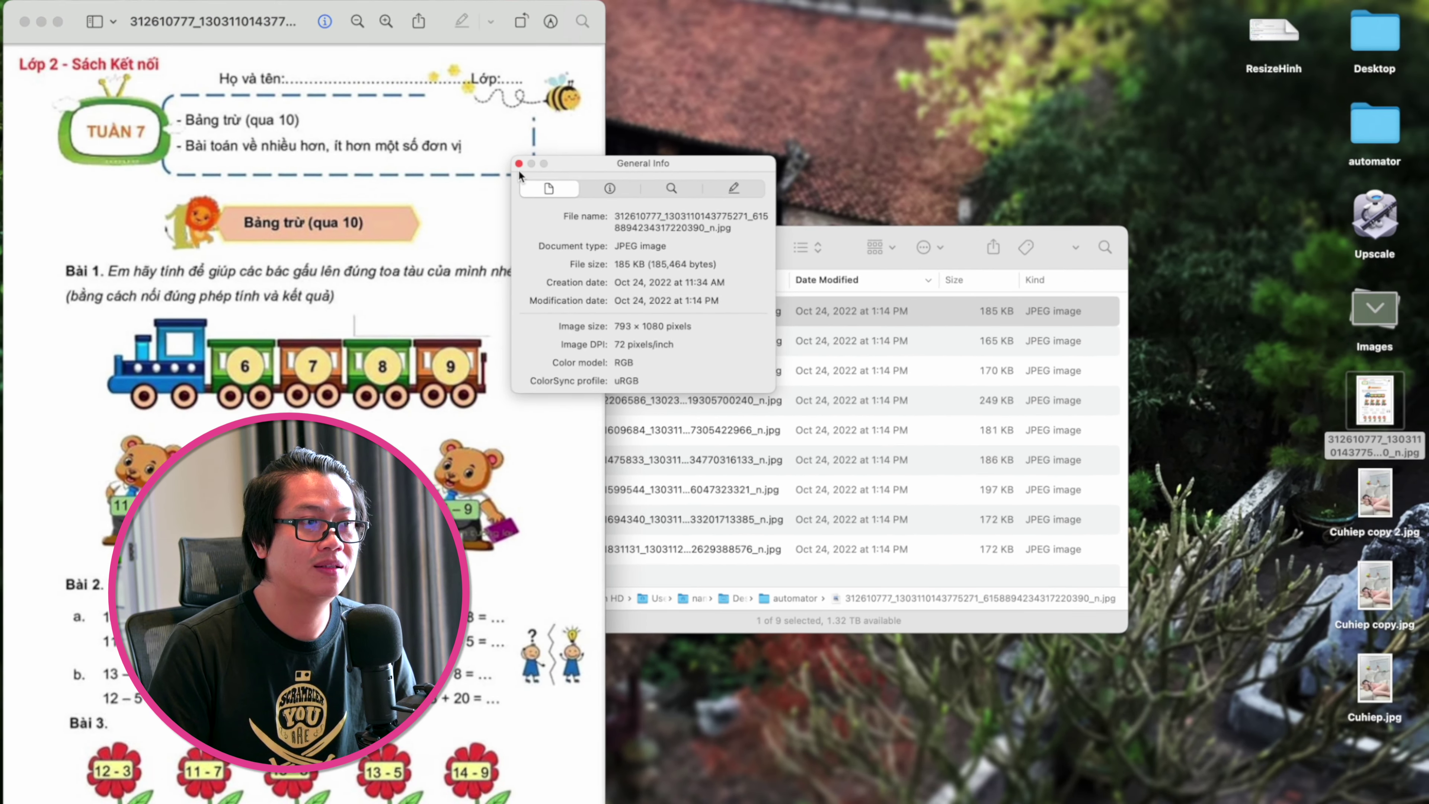
key(super+i)
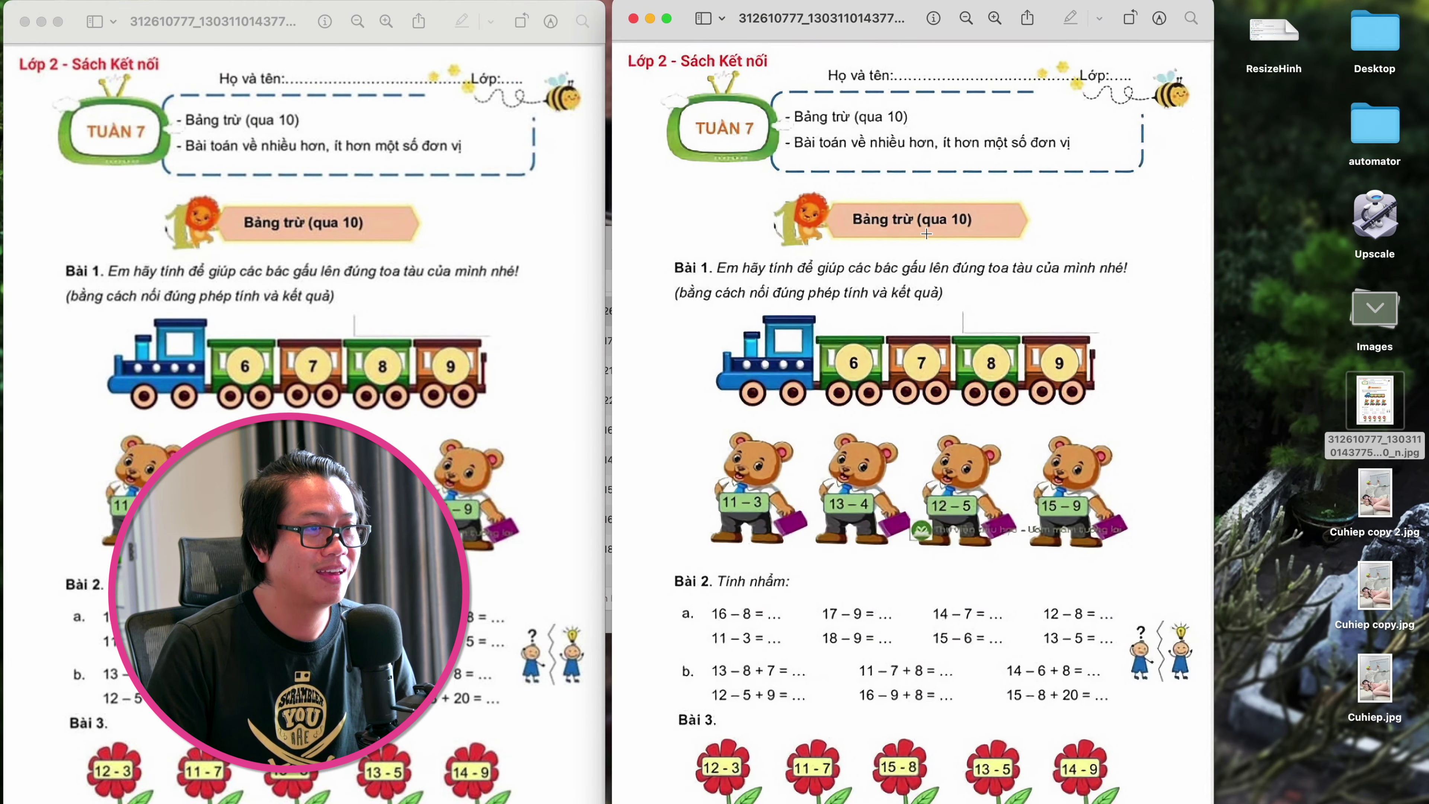
key(super+i)
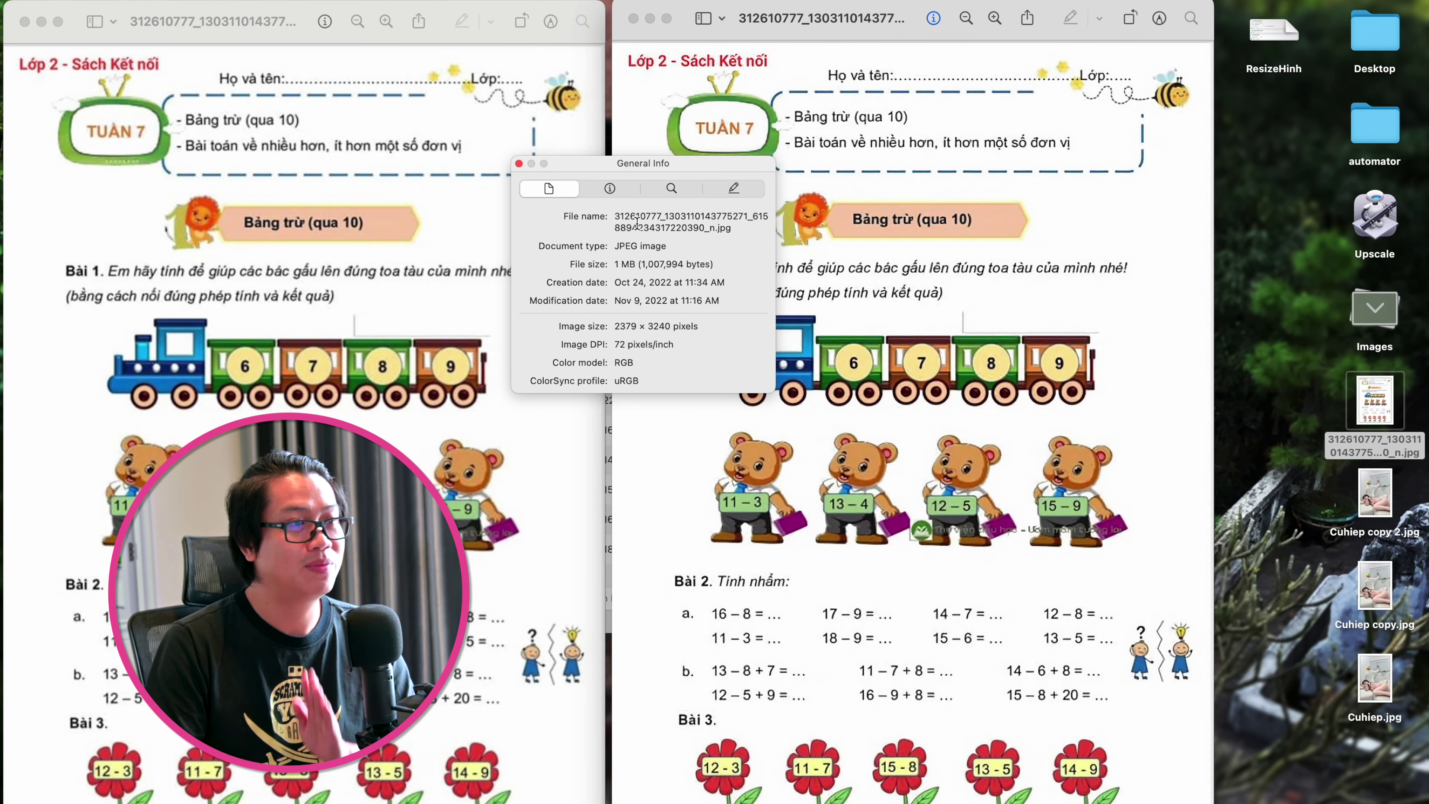
click(518, 164)
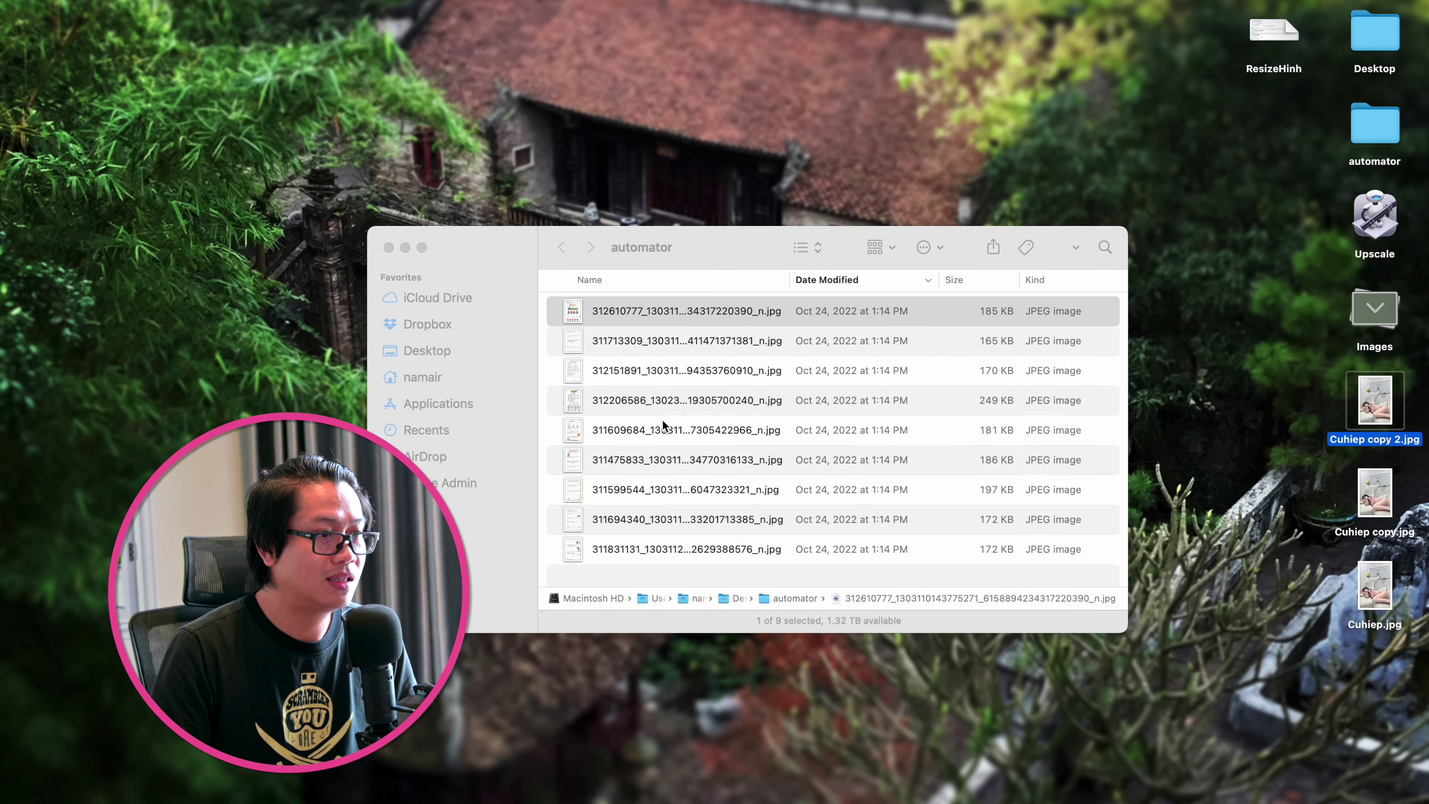
Preview the last three images in the automator folder with Quick Look
key(space)
key(space)
click(675, 487)
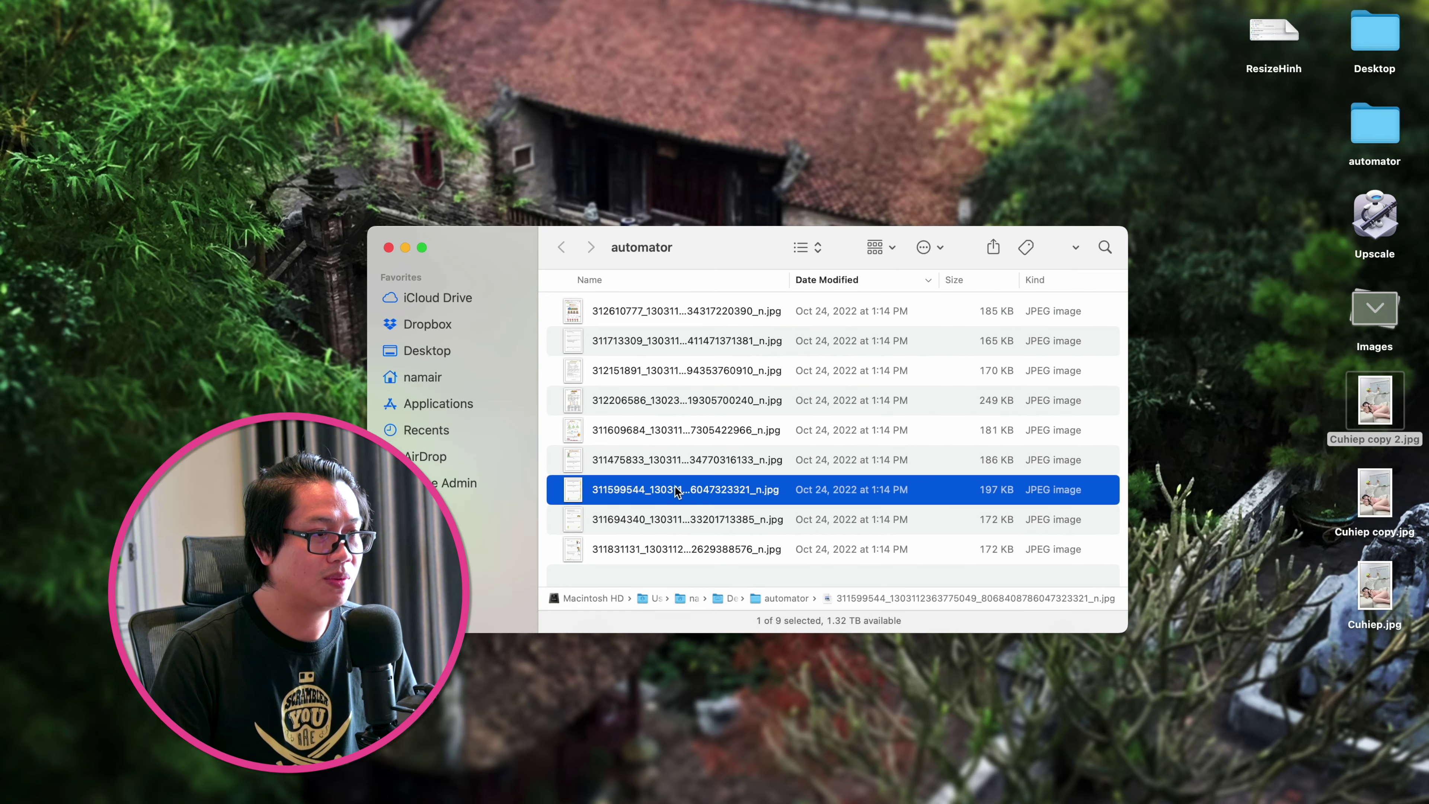
key(space)
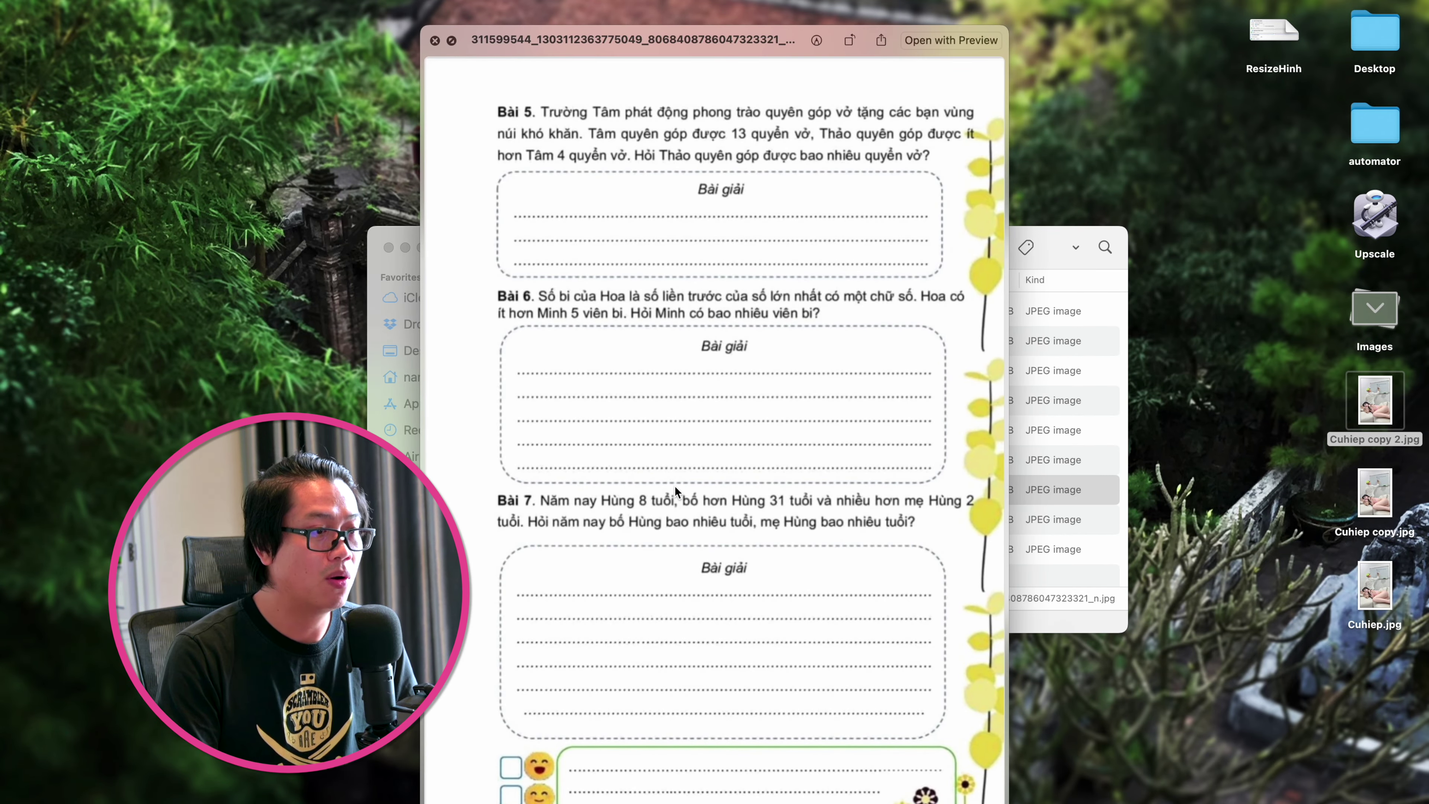
key(Down)
key(Down)
key(space)
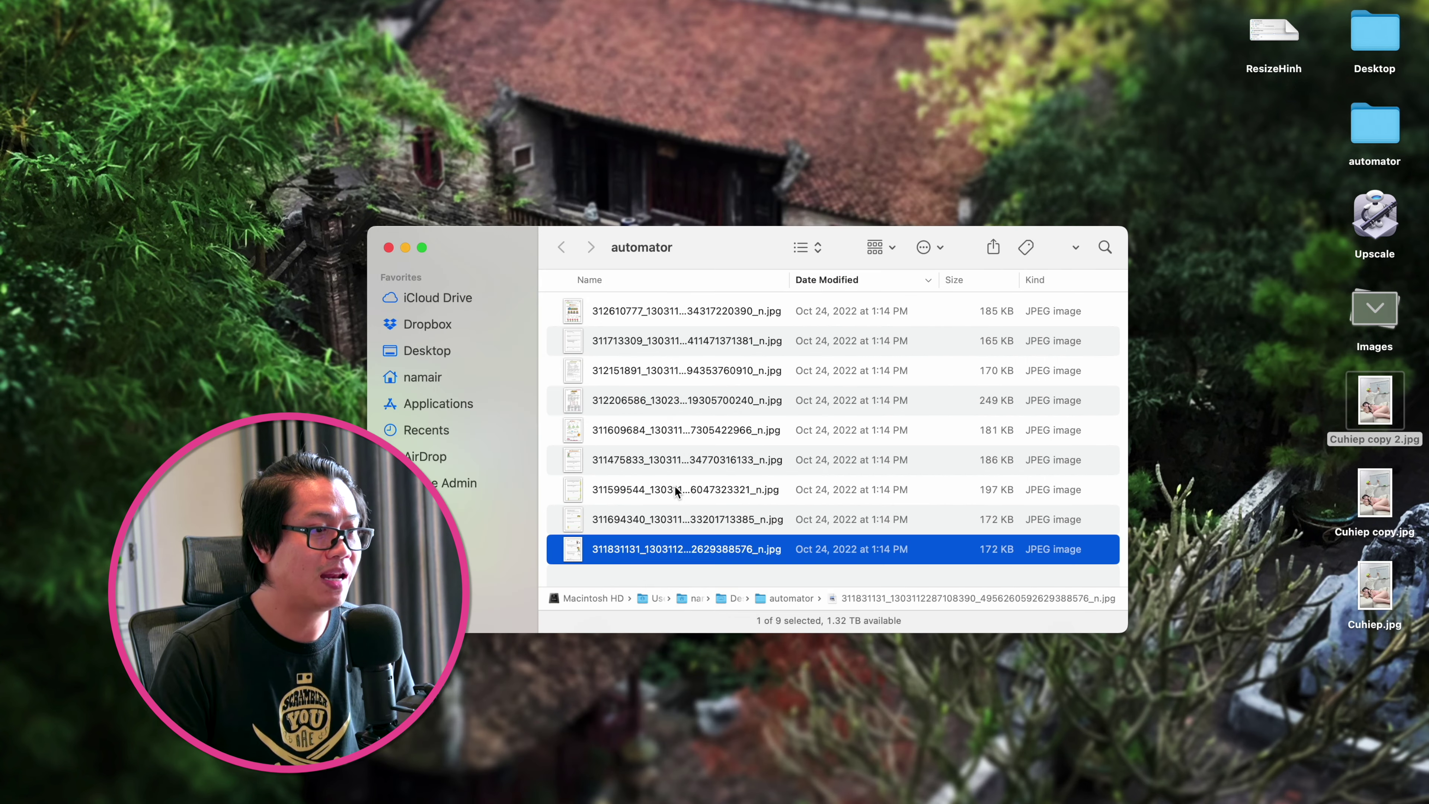
Select the last three images in the automator folder and process them together with the Upscale application
click(675, 487)
shift+click(651, 546)
drag(632, 498, 1385, 219)
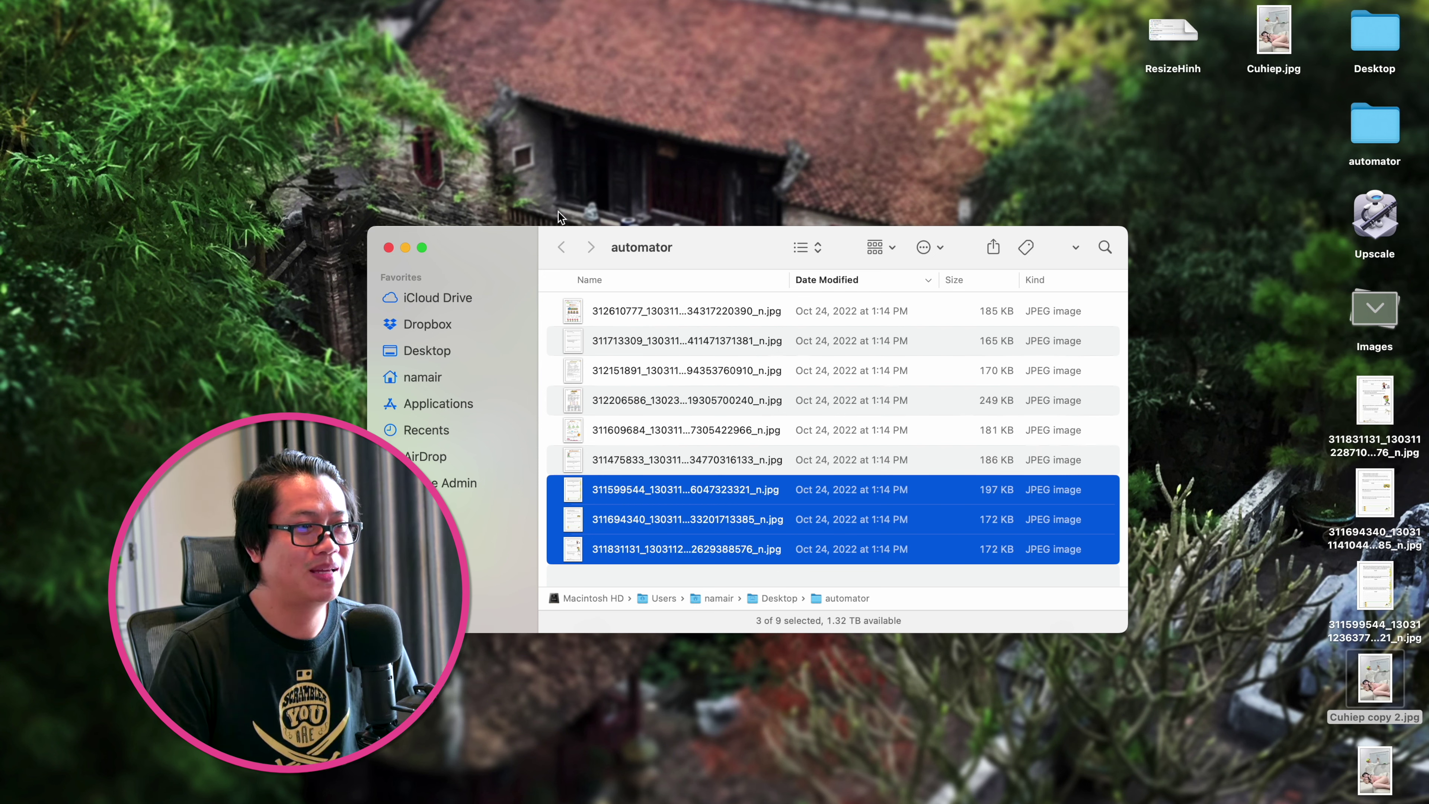
Preview each of the three upscaled copies on the desktop with Quick Look
drag(696, 243, 629, 216)
click(1389, 406)
key(space)
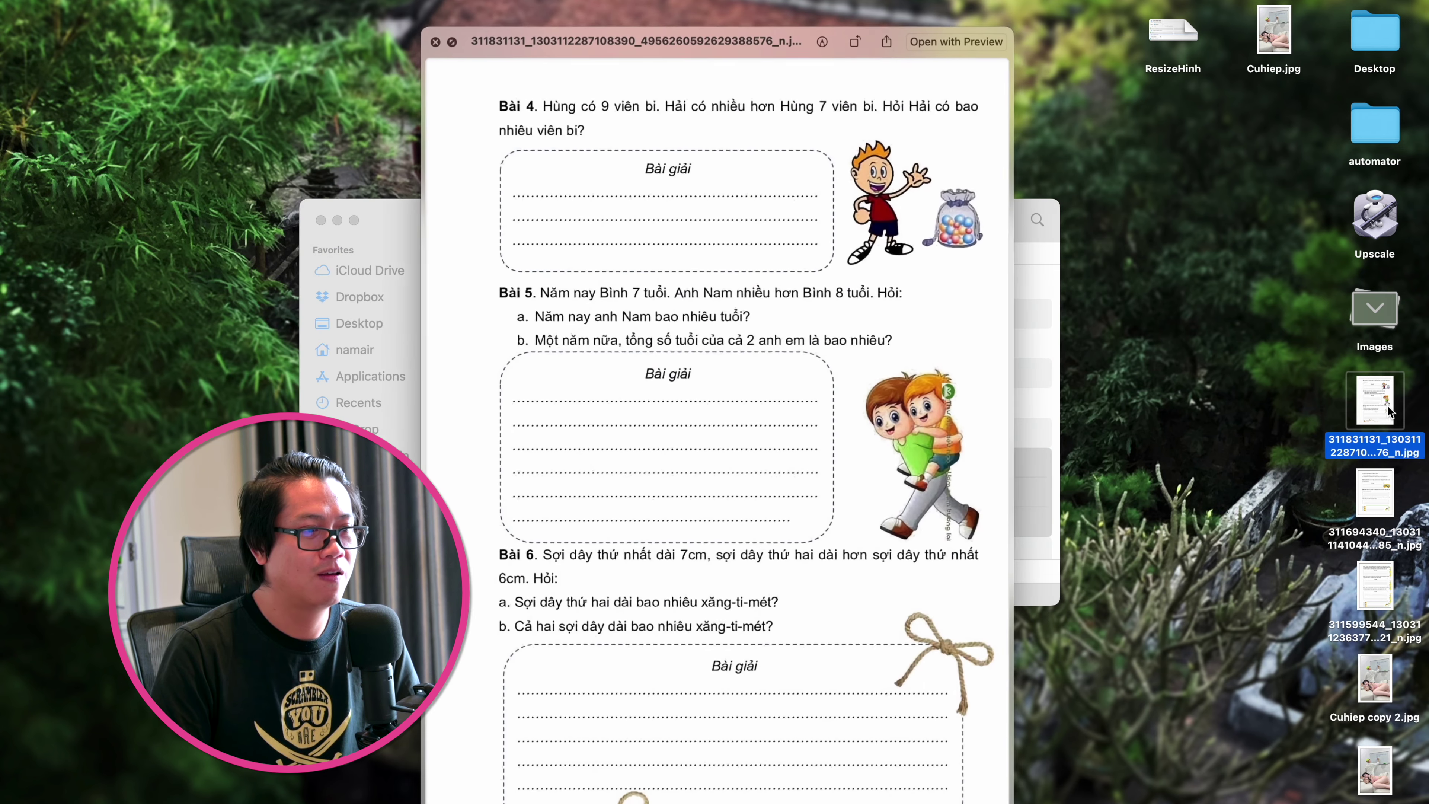
click(1378, 499)
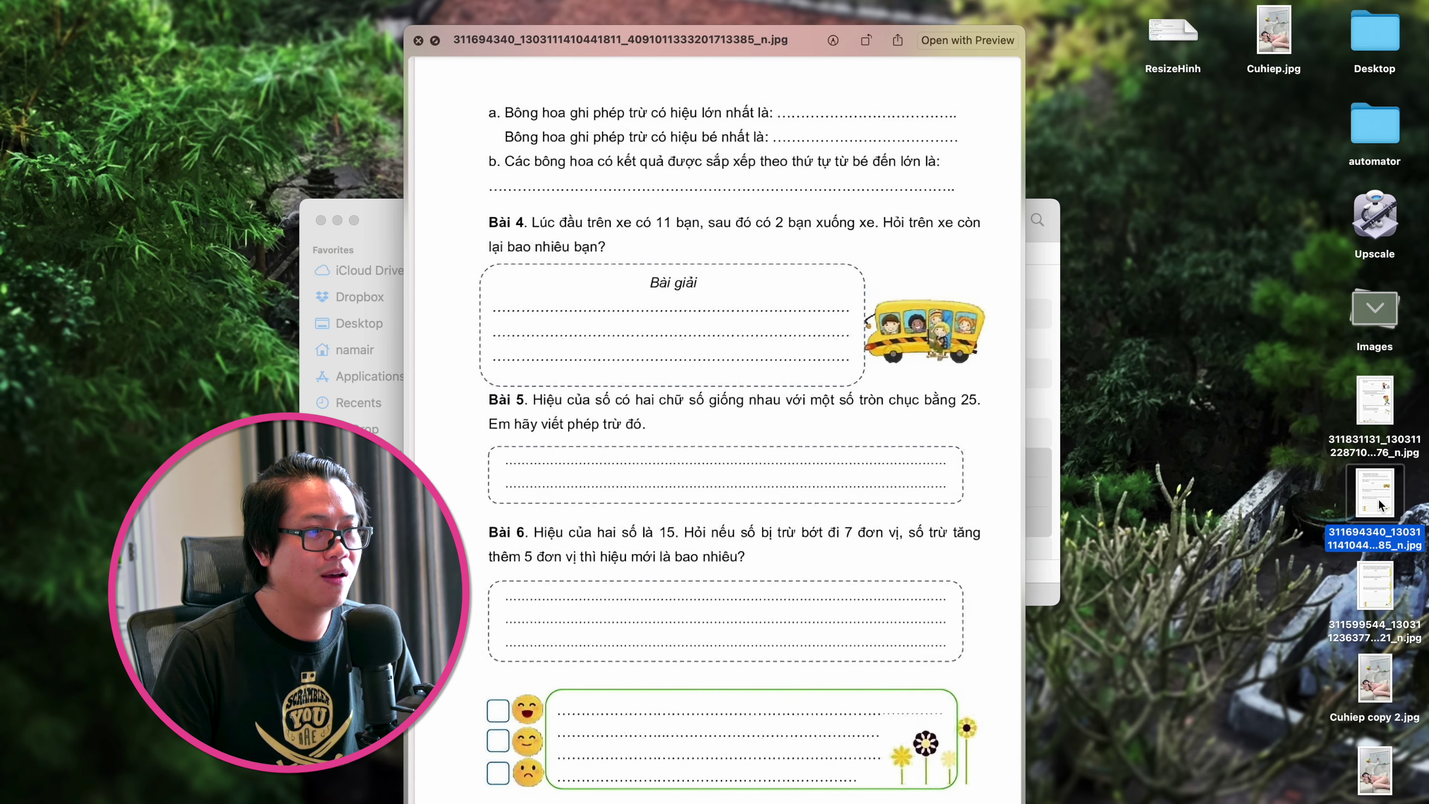
click(1366, 577)
key(space)
Open the three upscaled copies and their three originals in Preview and place the two windows side by side for comparison
drag(1346, 404, 1401, 596)
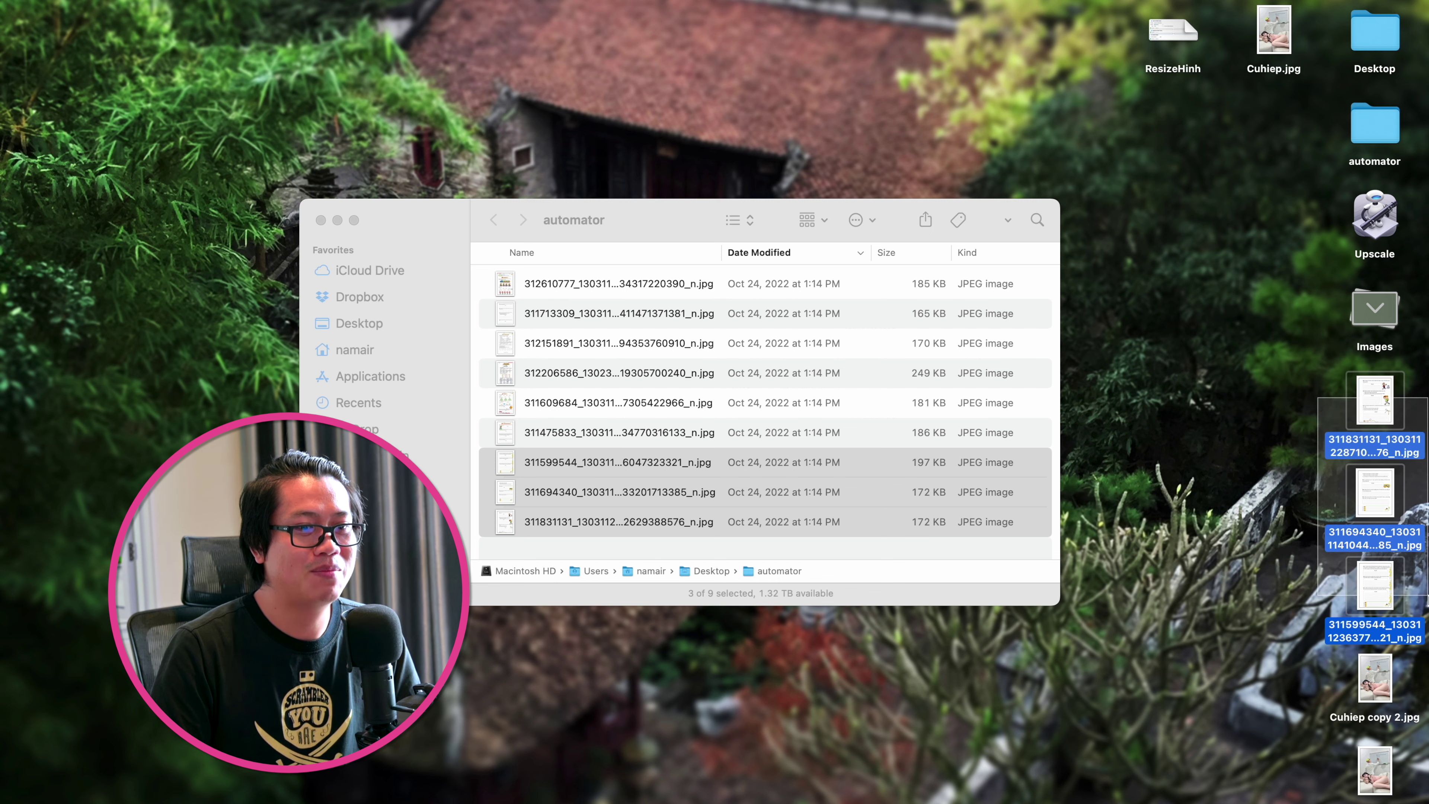
double_click(1351, 403)
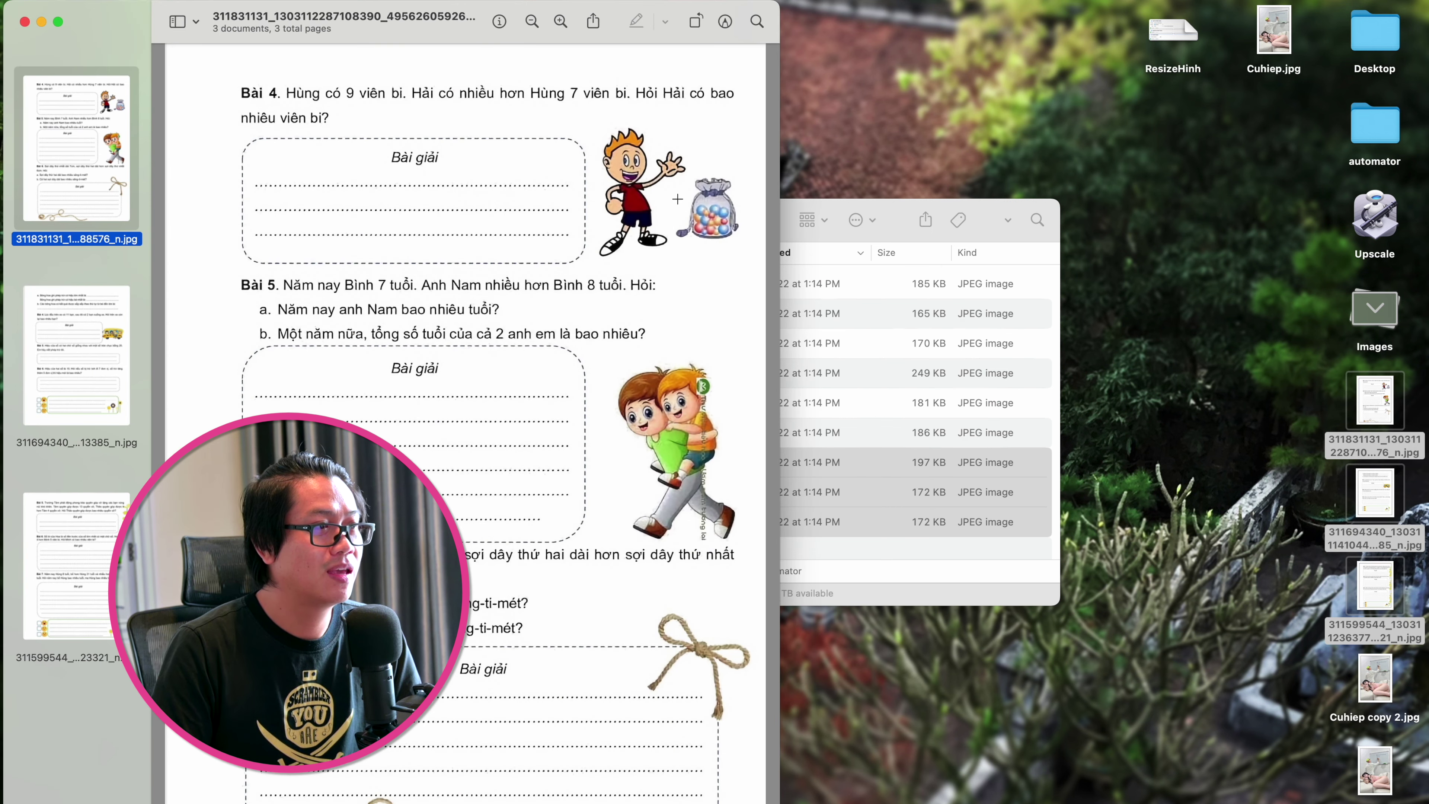
drag(881, 211, 1051, 200)
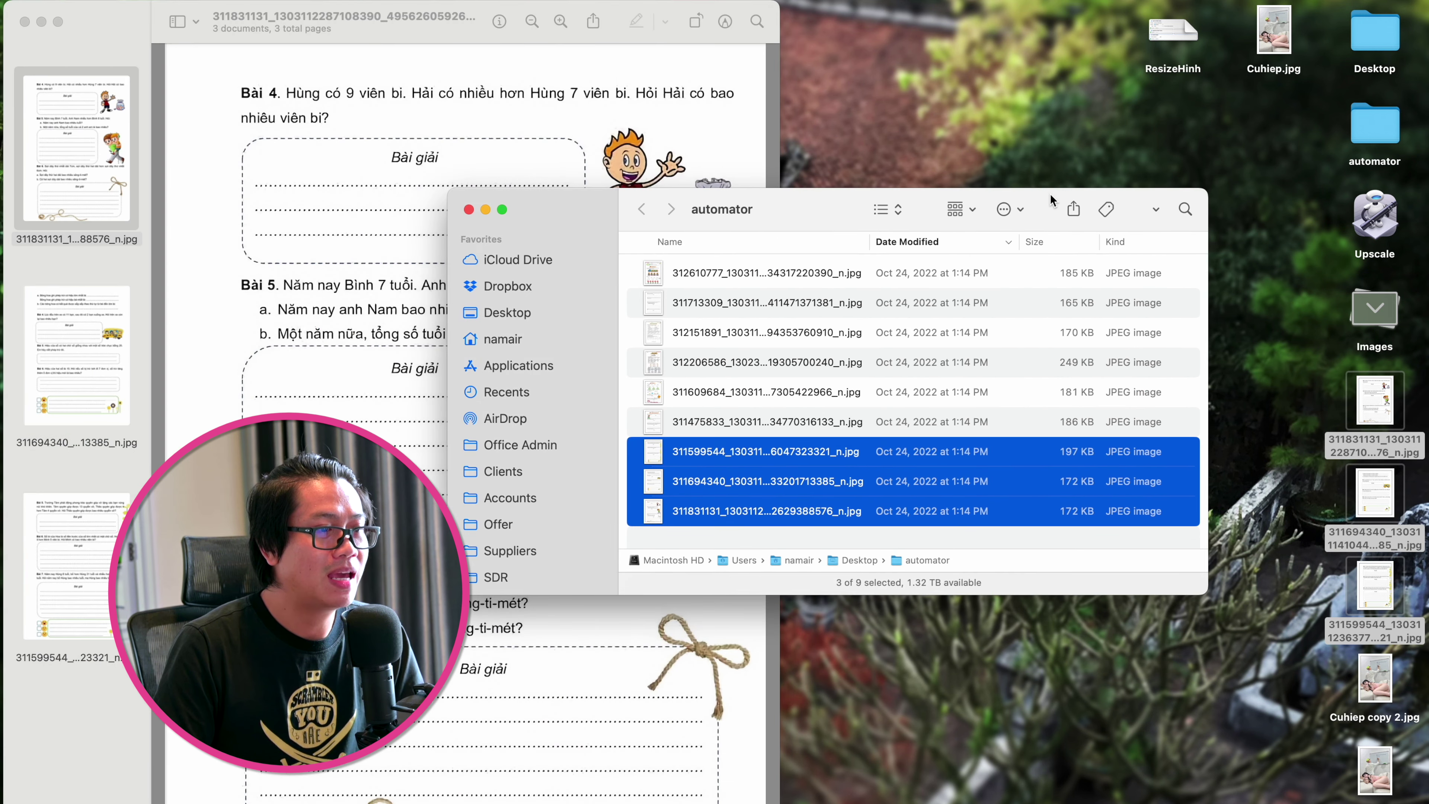
double_click(736, 470)
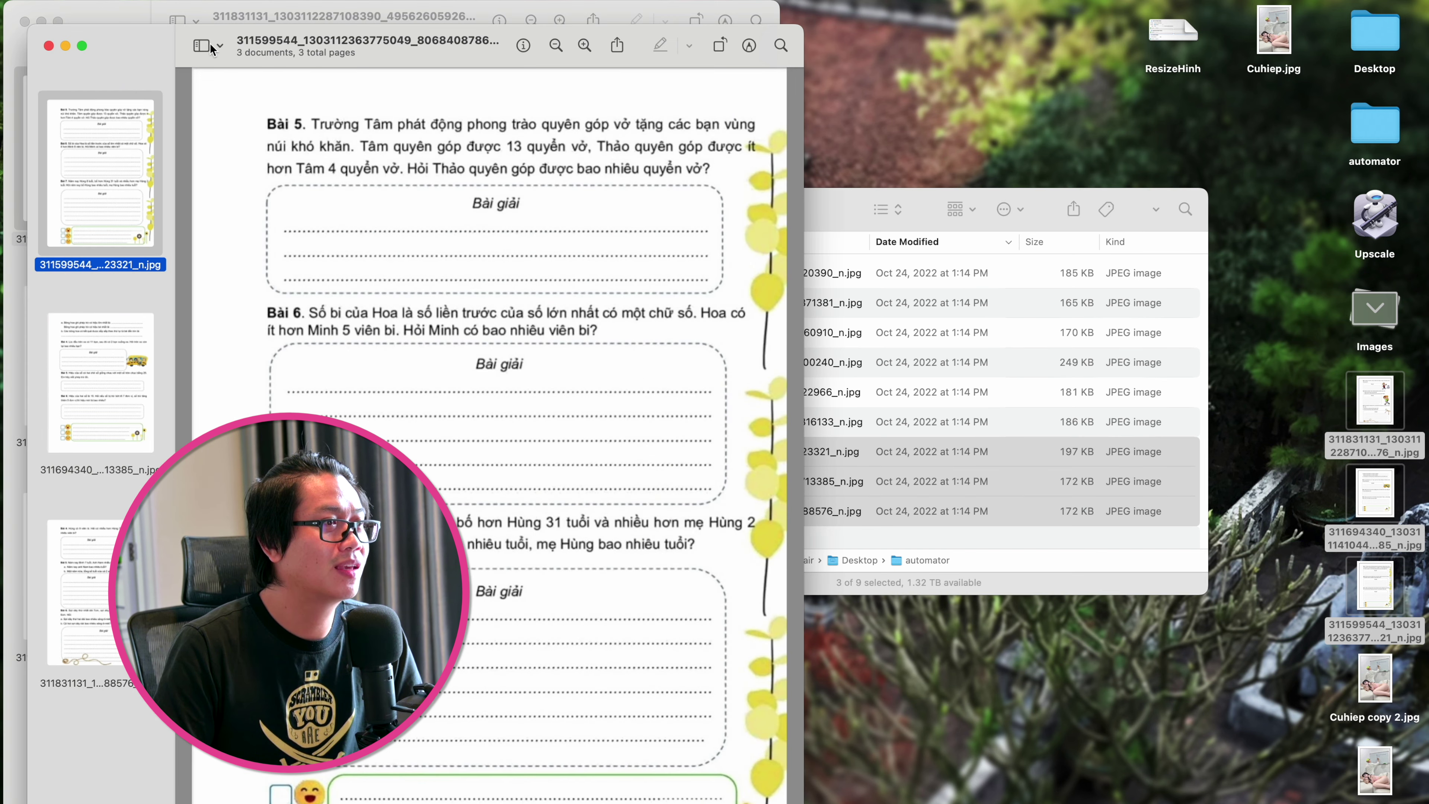
key(ctrl+alt+Right)
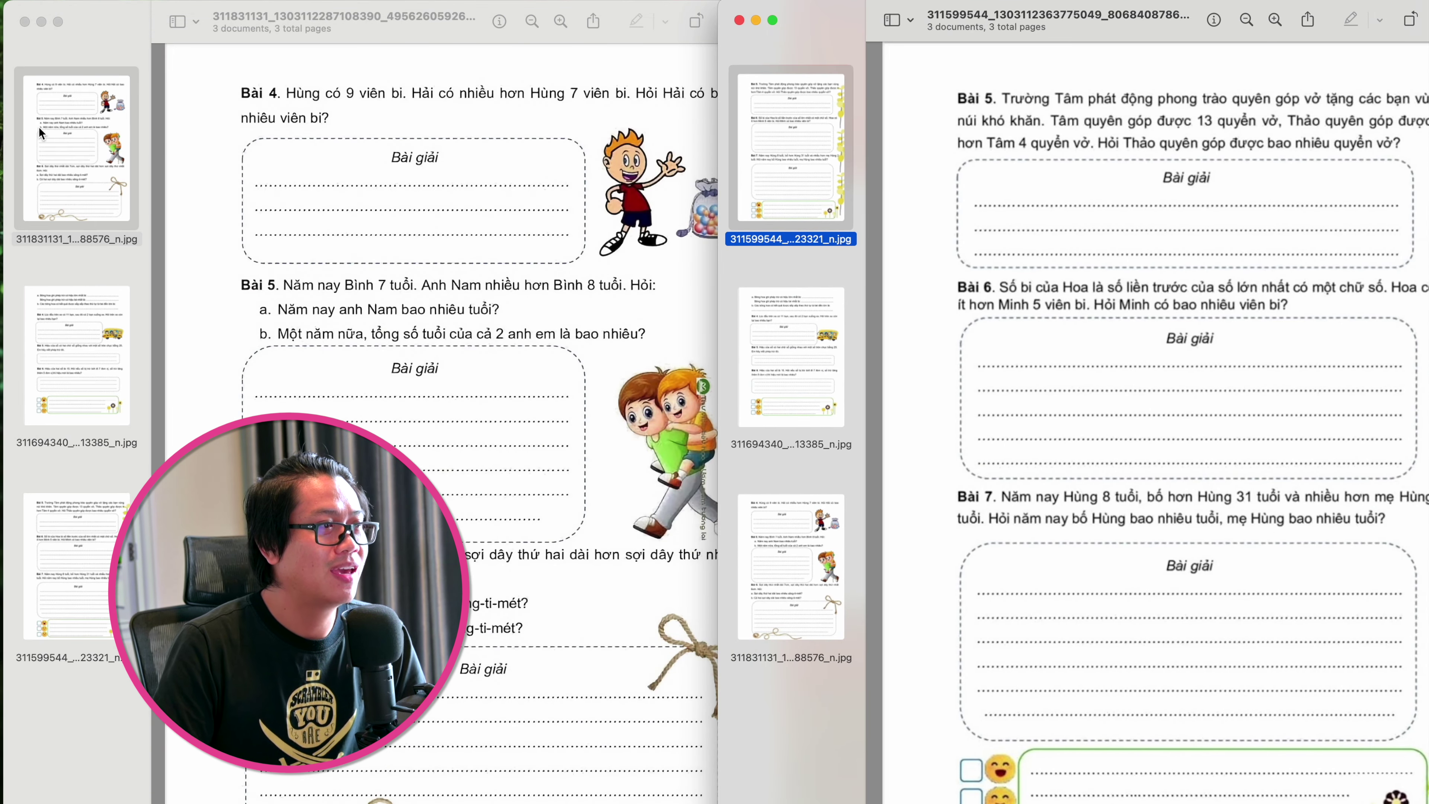
click(41, 126)
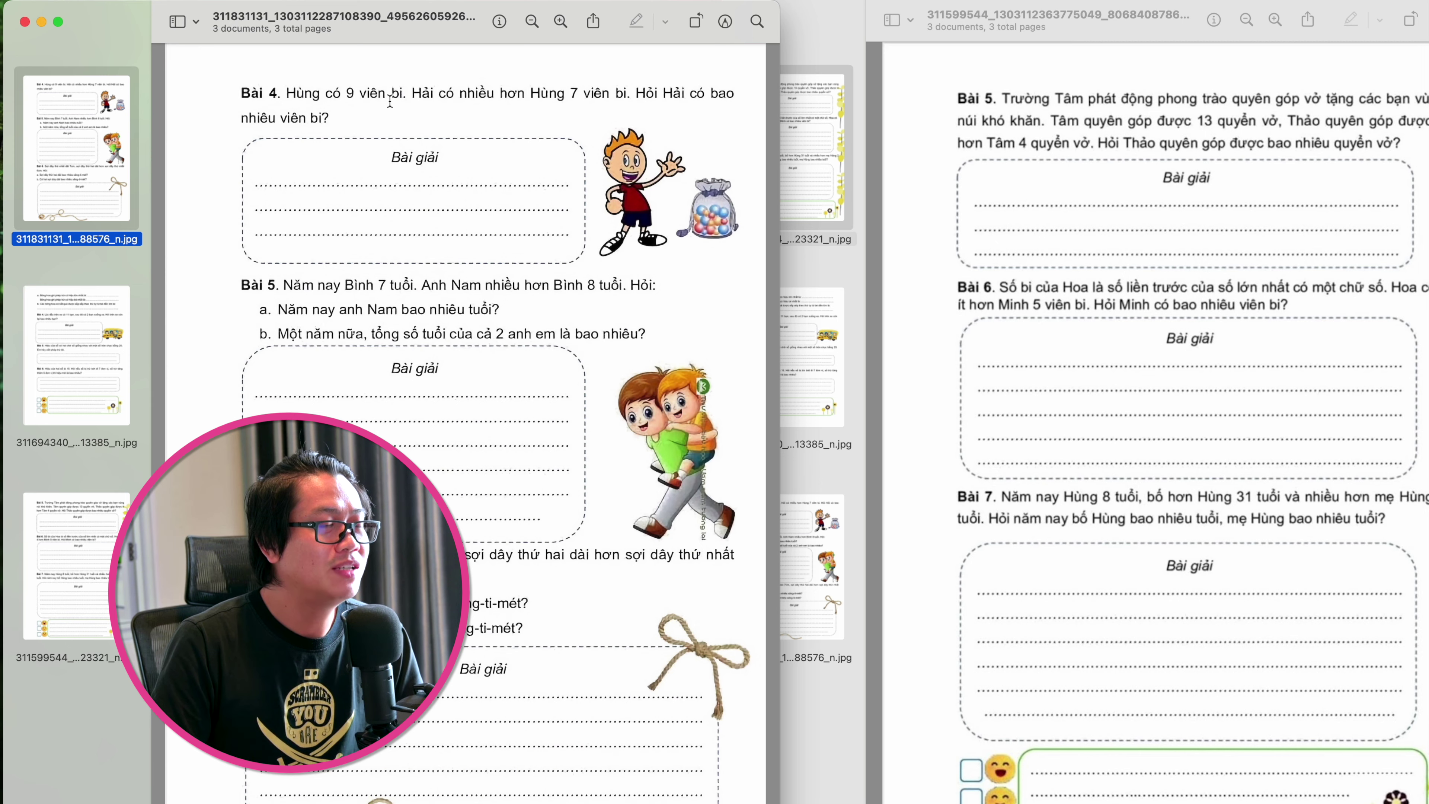
Compare the text sharpness of the upscaled worksheet starting with Bài 4 against its original, side by side at close range
scroll(389, 102, up, 5)
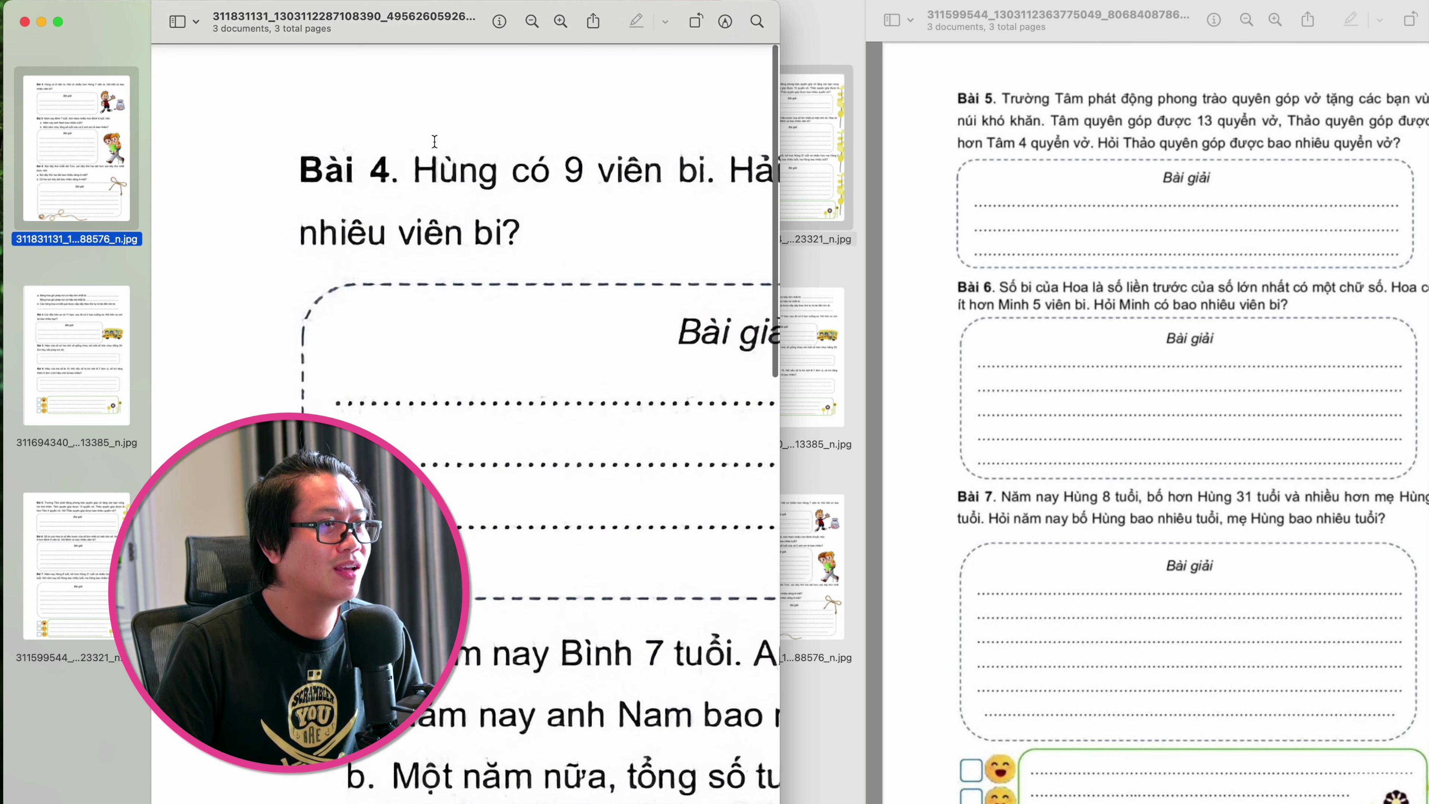
click(1117, 205)
scroll(1117, 205, up, 2)
click(768, 331)
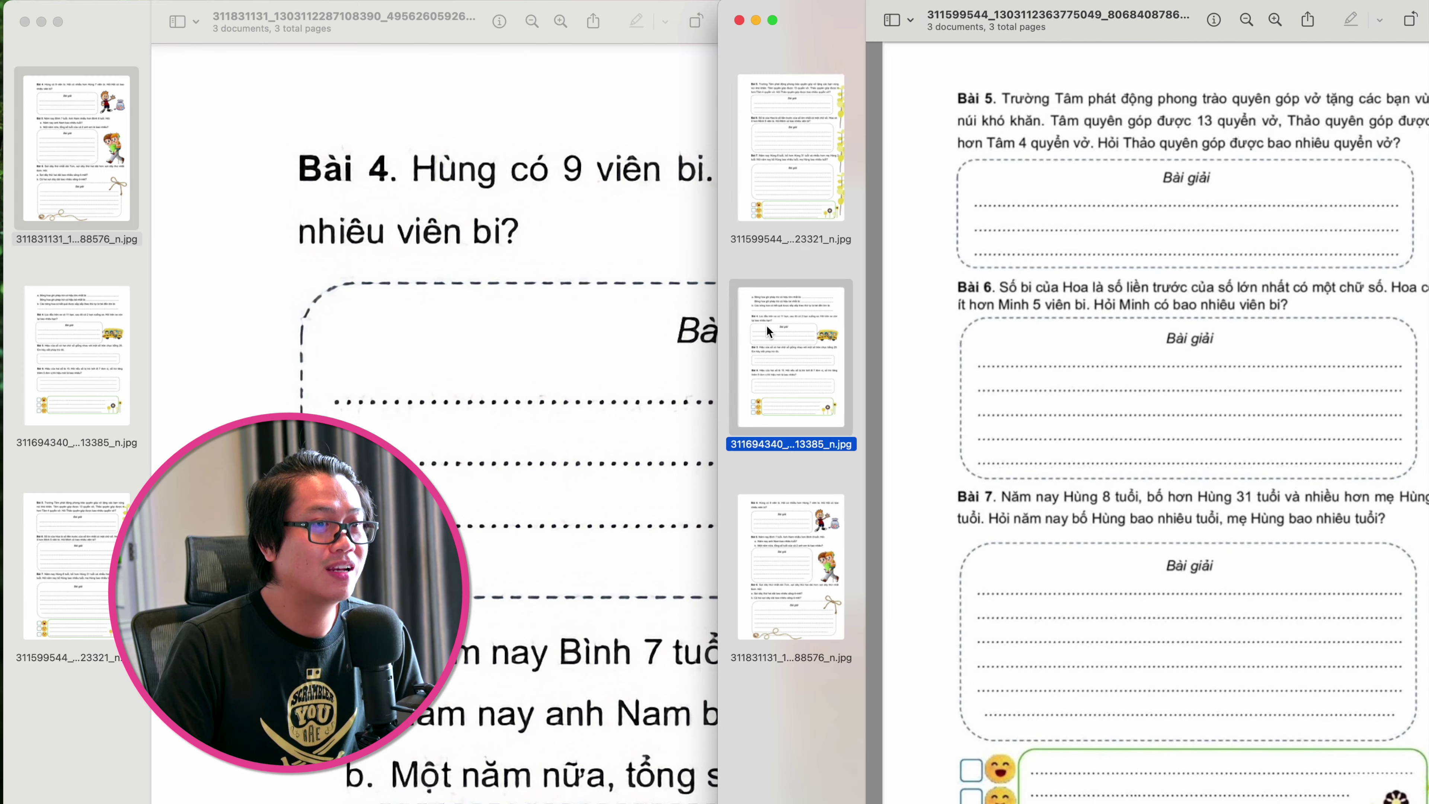
click(786, 501)
scroll(1039, 182, down, 2)
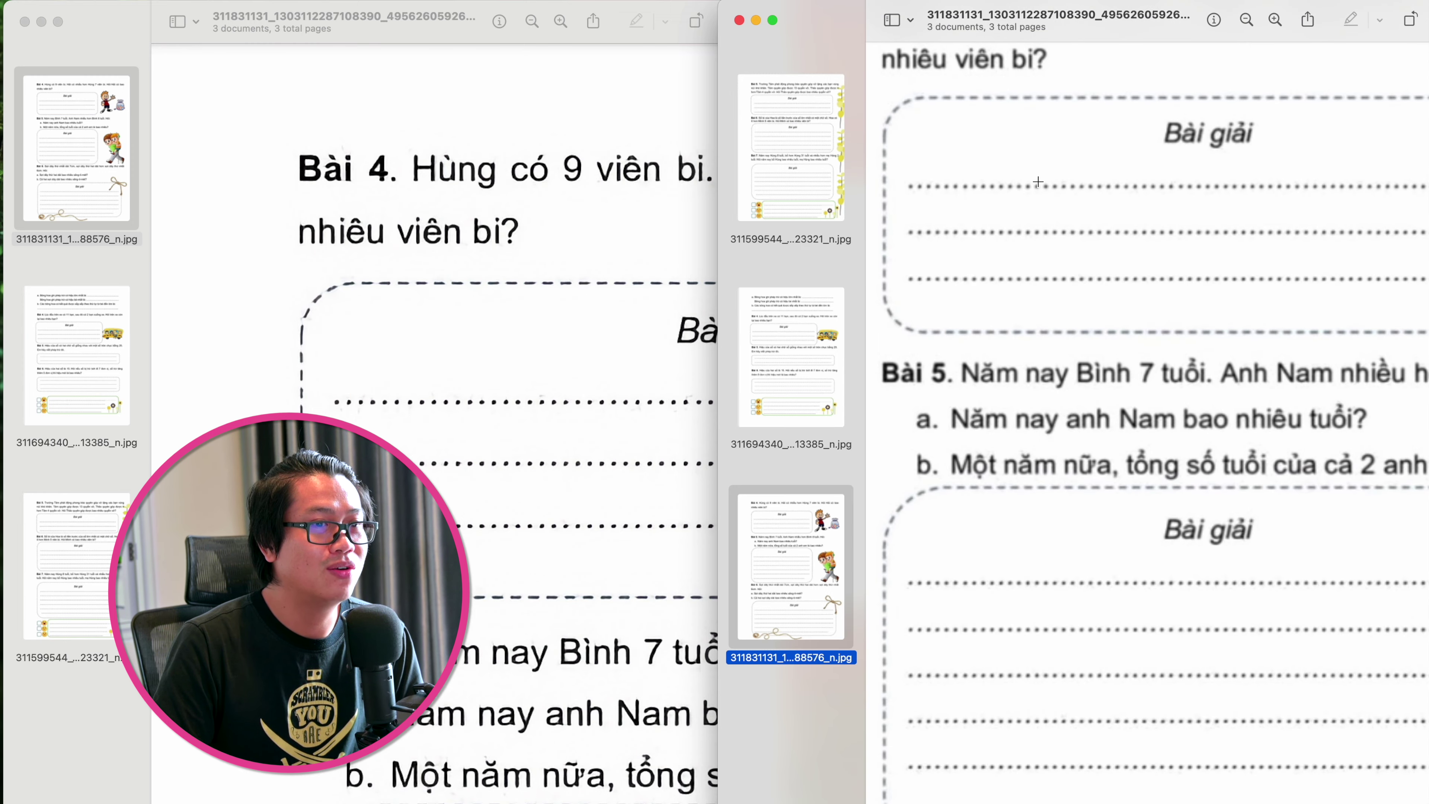
scroll(1058, 230, up, 5)
scroll(928, 54, up, 2)
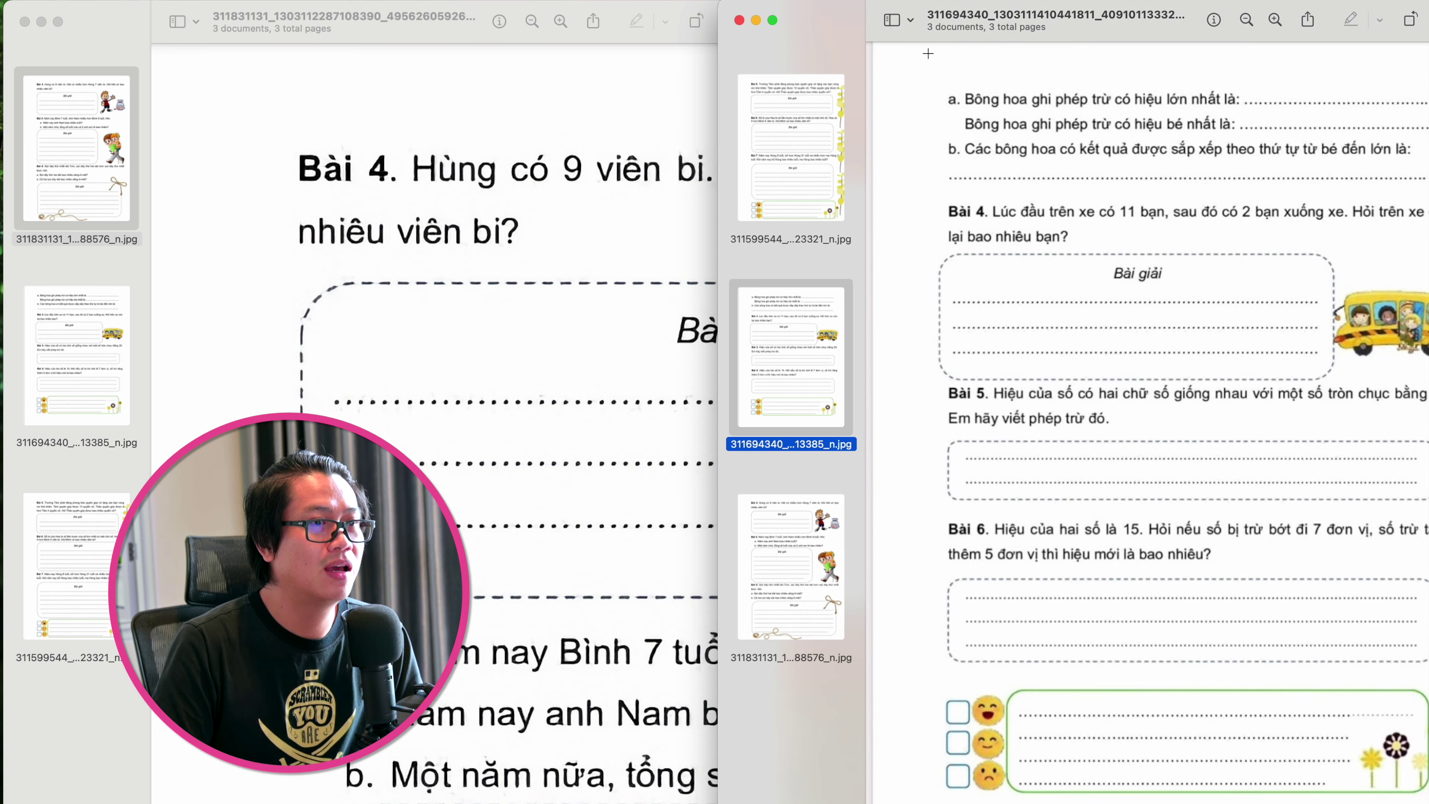
scroll(1033, 302, down, 10)
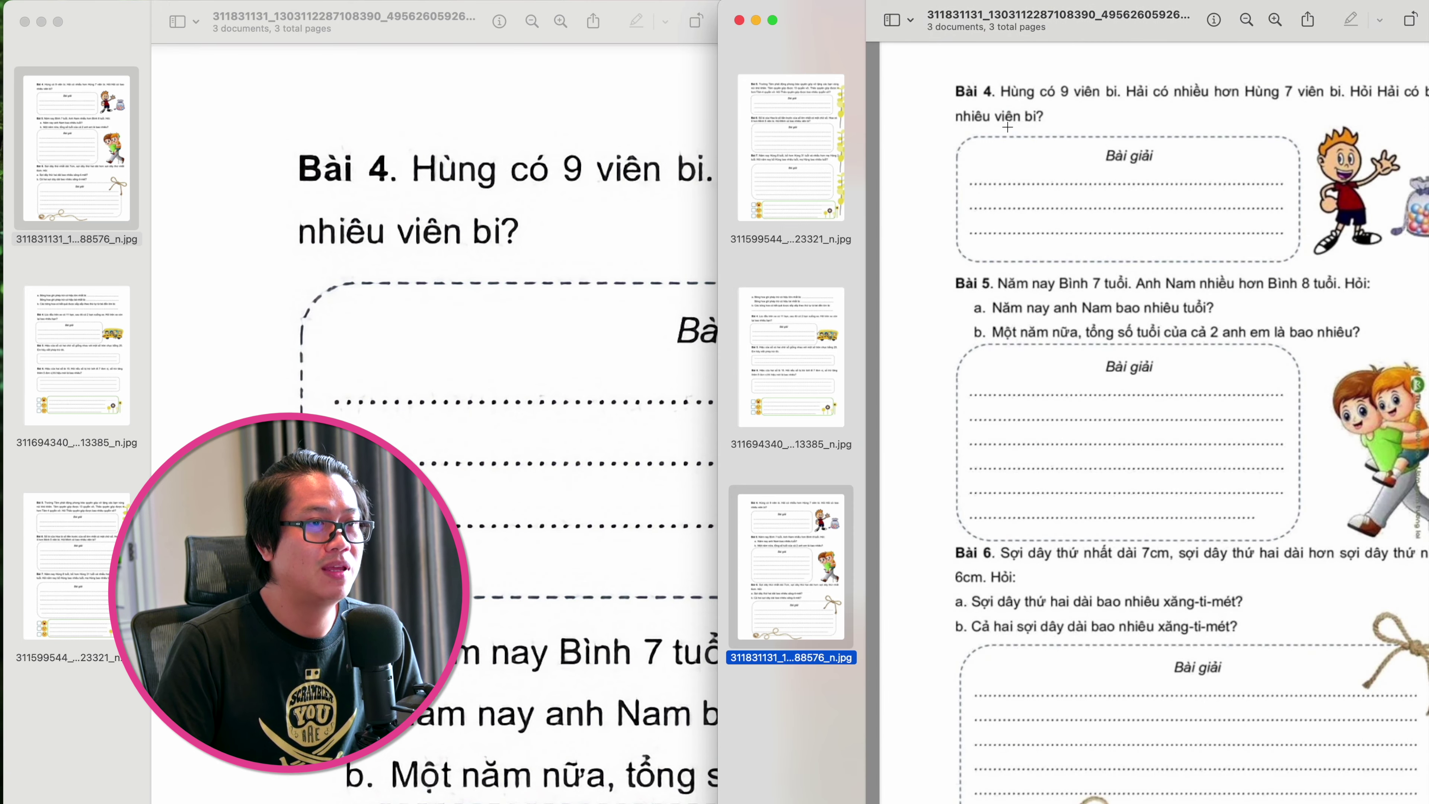
scroll(1016, 198, up, 5)
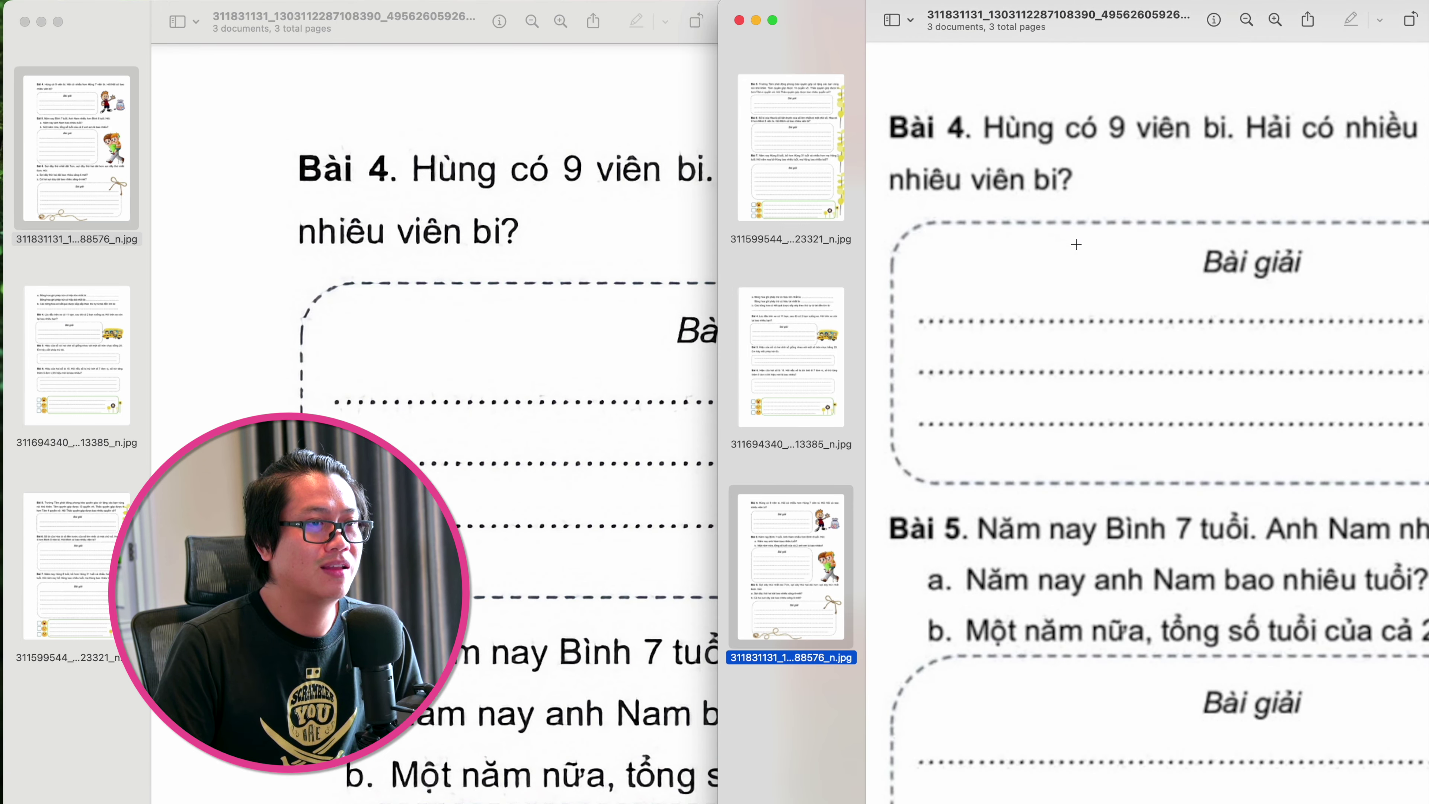
drag(444, 35, 348, 32)
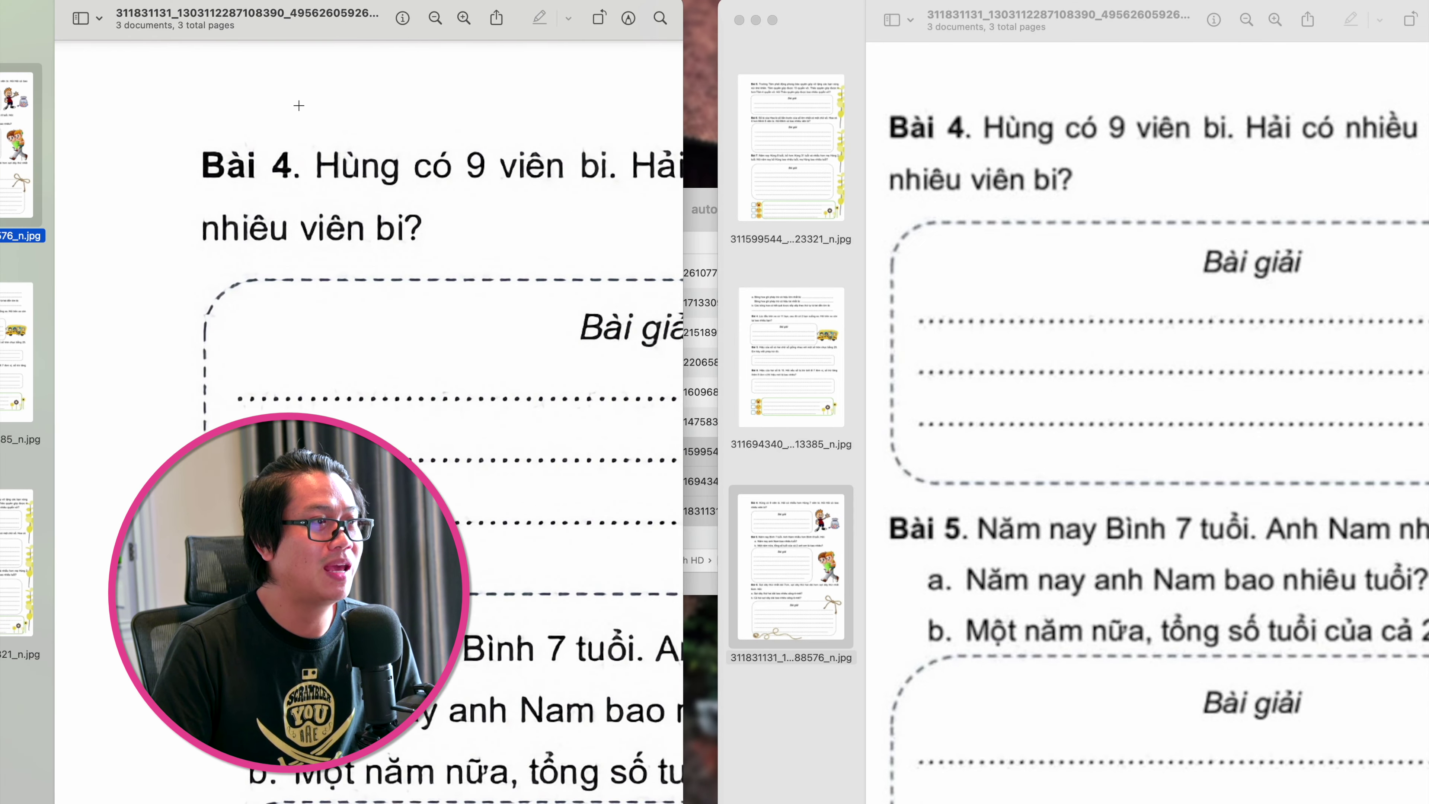
Close both Preview windows and delete the three upscaled worksheet copies from the desktop
click(129, 40)
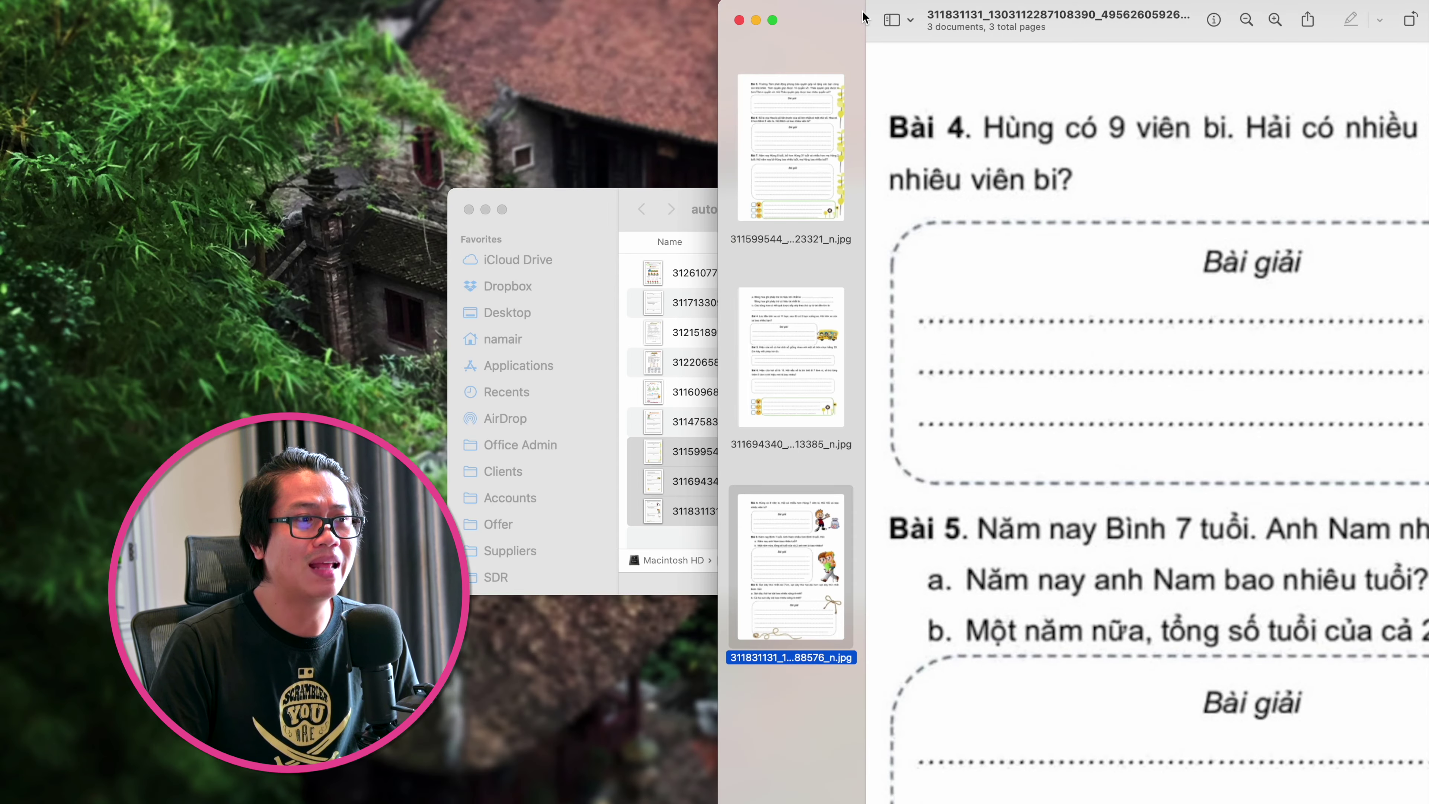
click(739, 21)
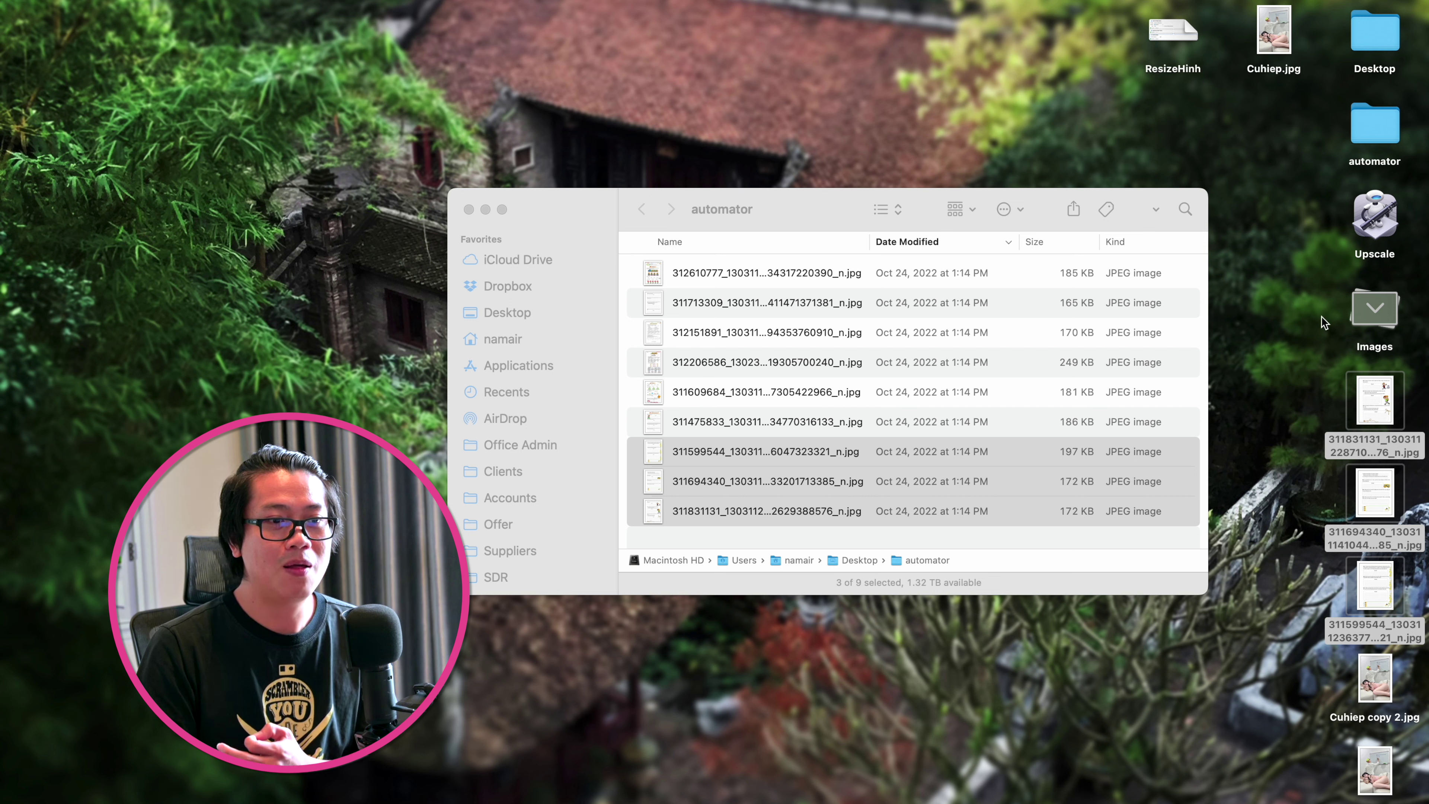
click(1414, 616)
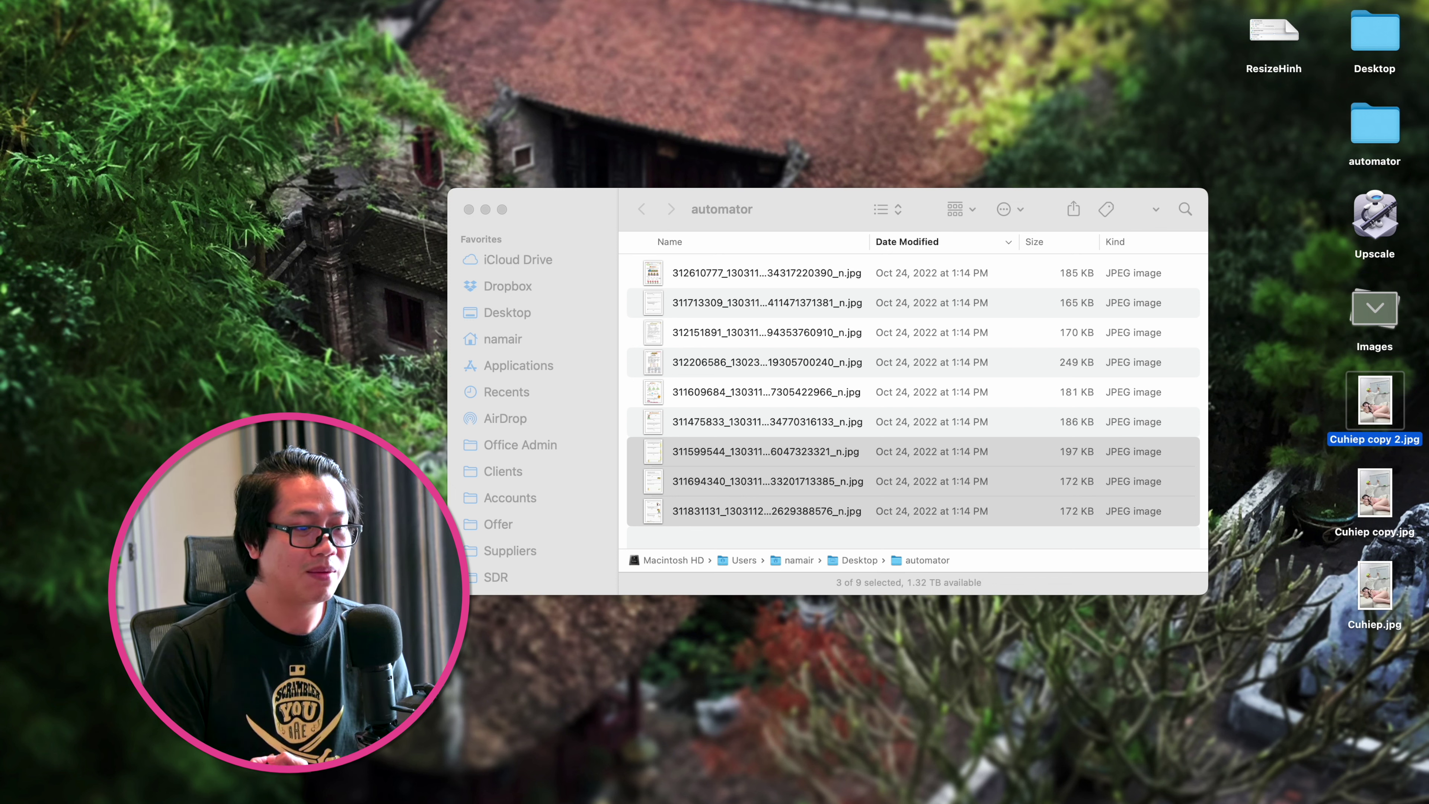
Switch to Automator and create a new Quick Action document
click(1028, 802)
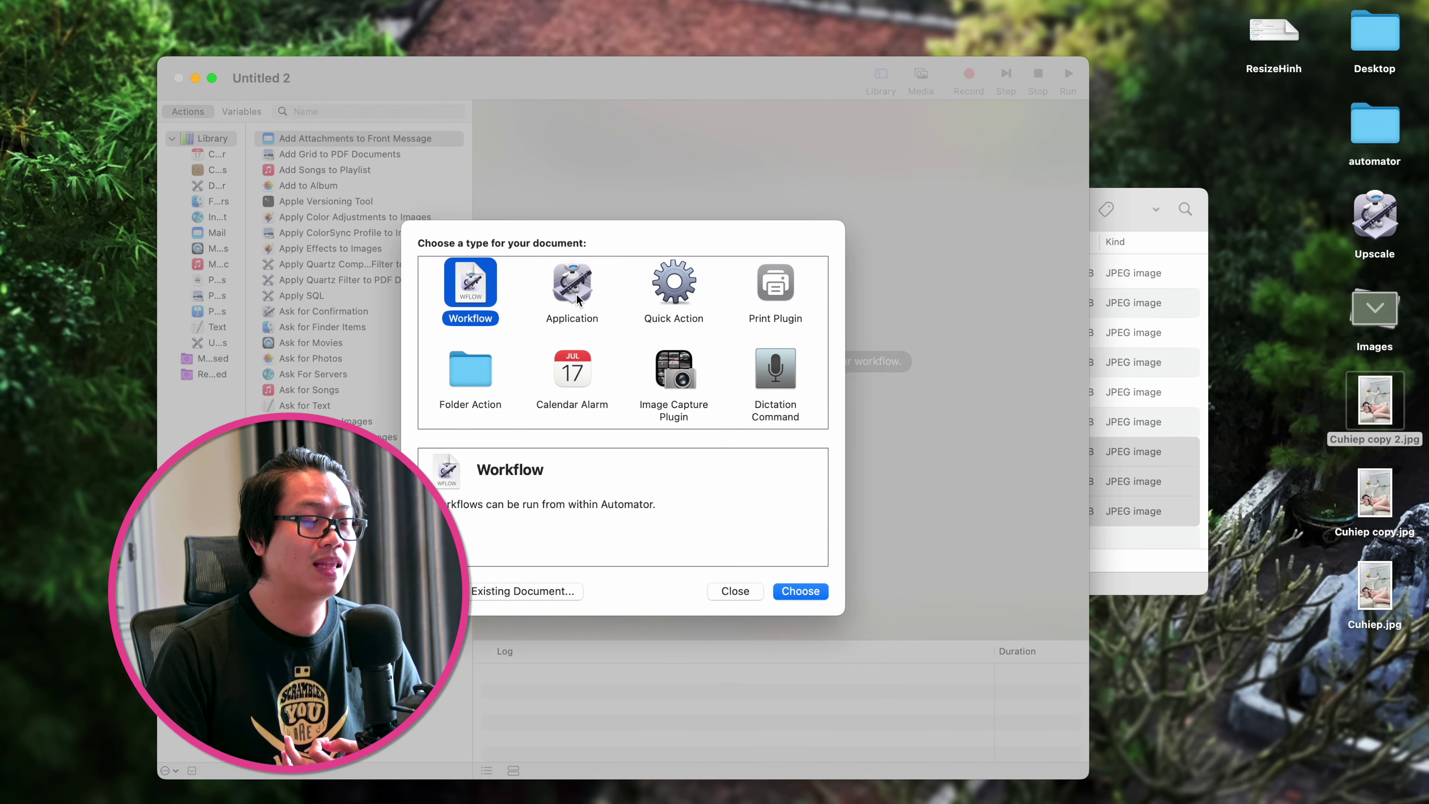
click(674, 284)
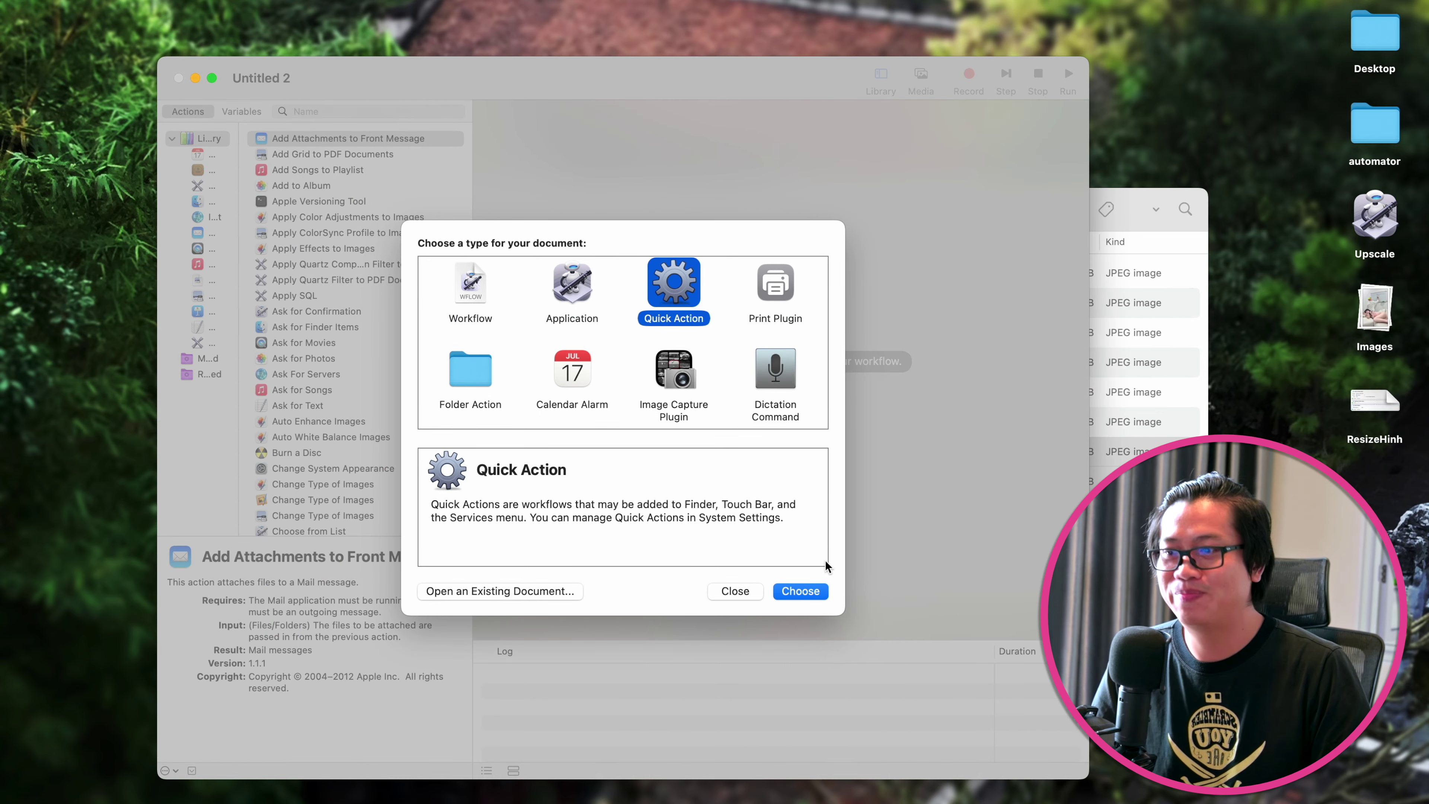
click(810, 591)
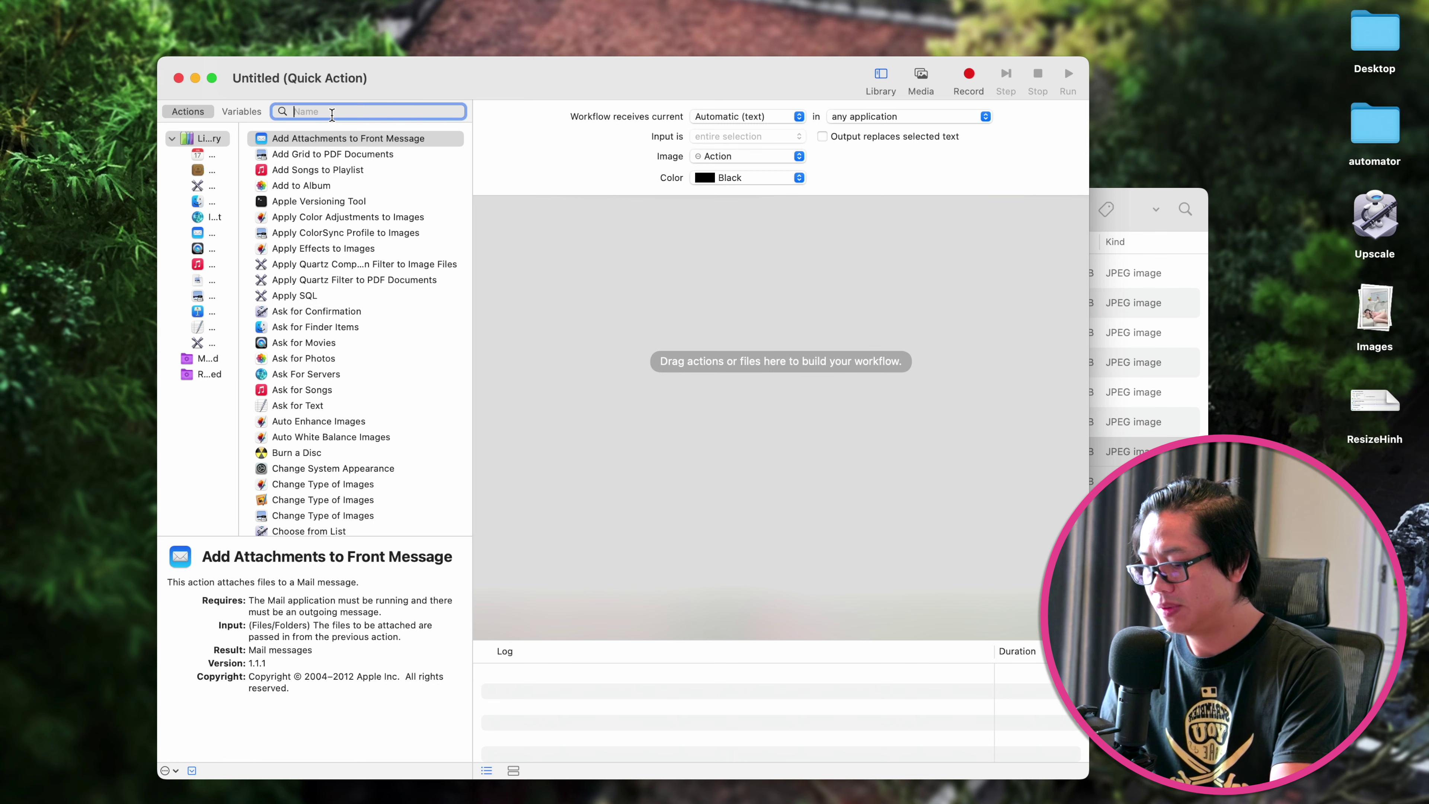
Build the quick action with Increase Resolution of Images, preceded by Copy Finder Items to the Desktop
text(RES)
drag(343, 170, 774, 417)
click(668, 470)
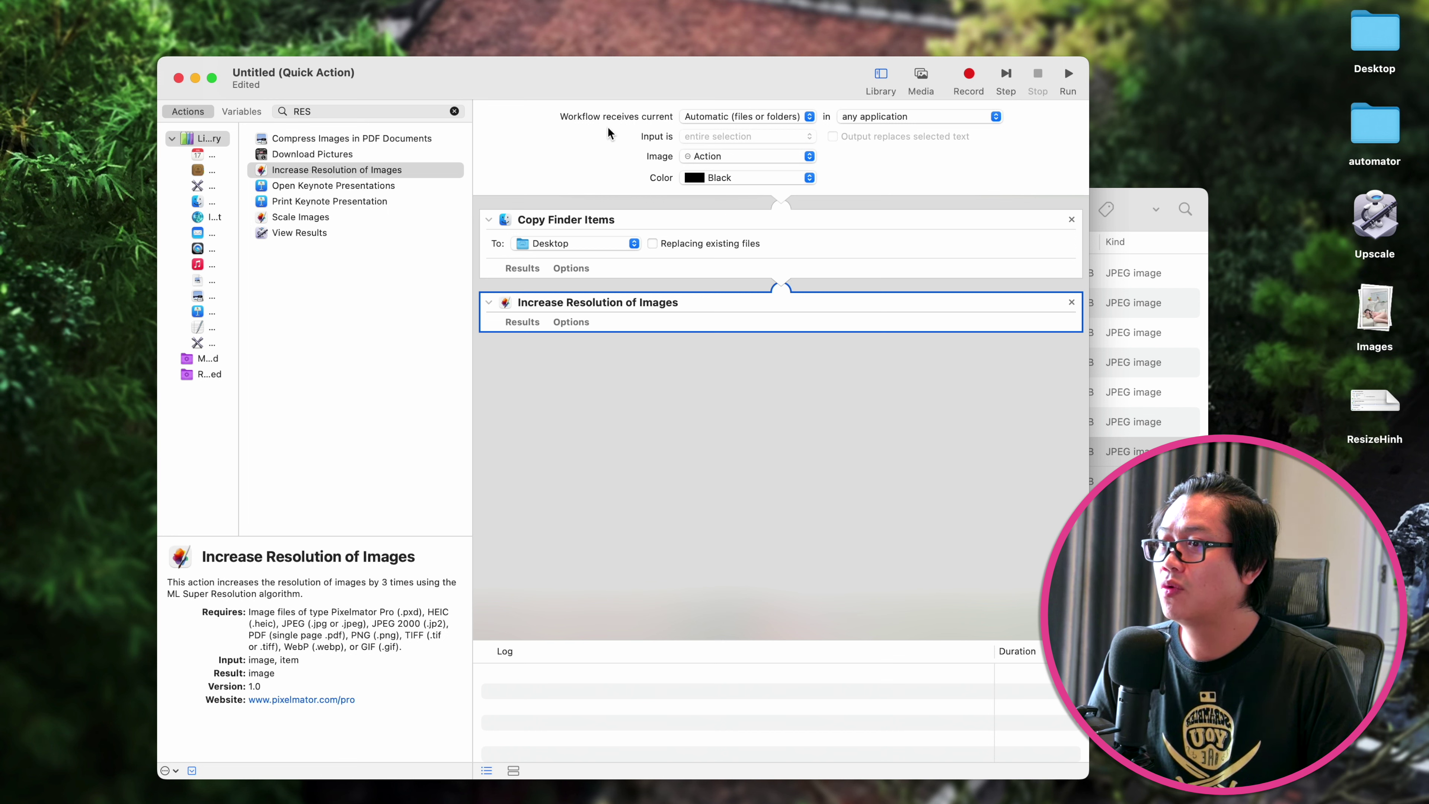
Set the quick action to receive image files in Finder
click(748, 117)
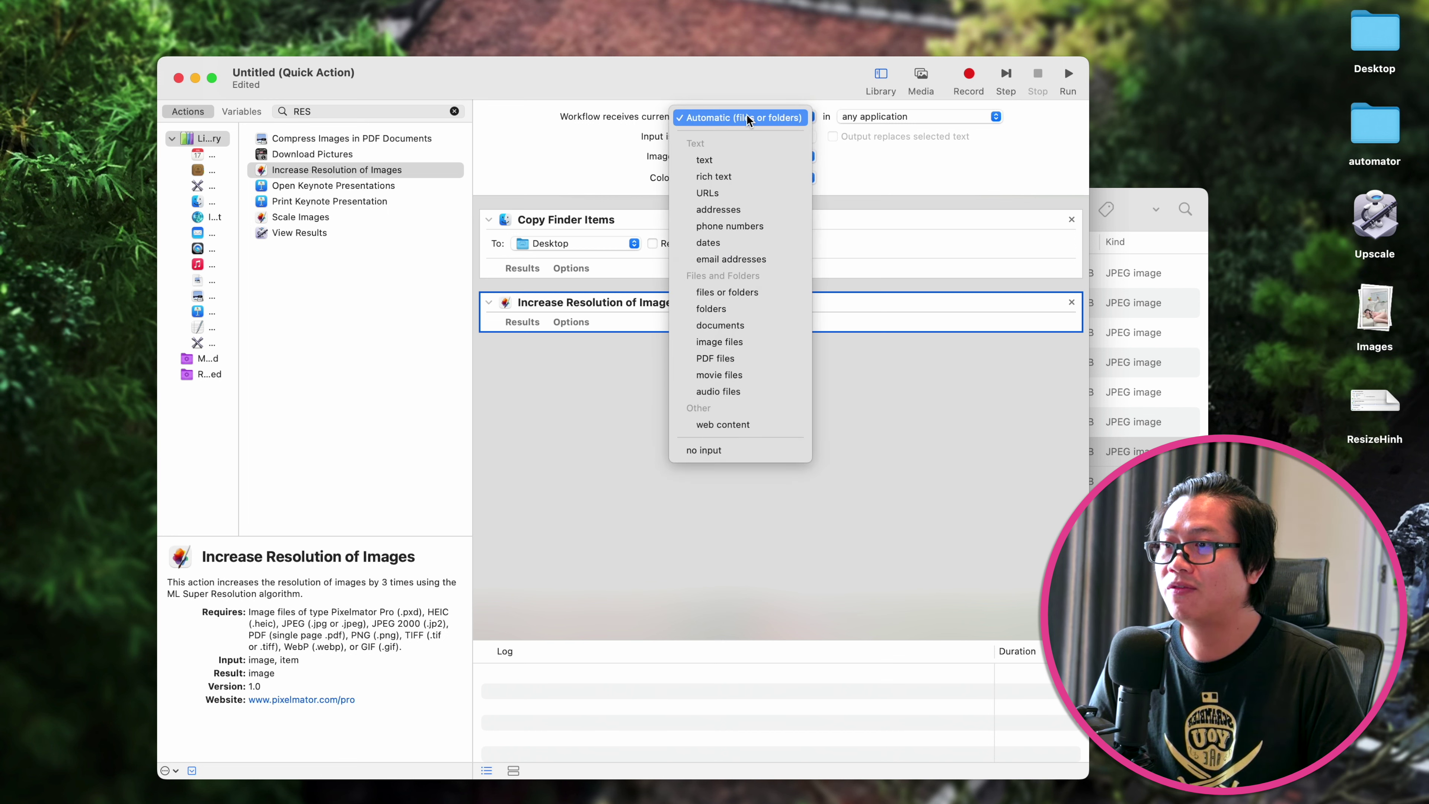
click(786, 119)
click(899, 117)
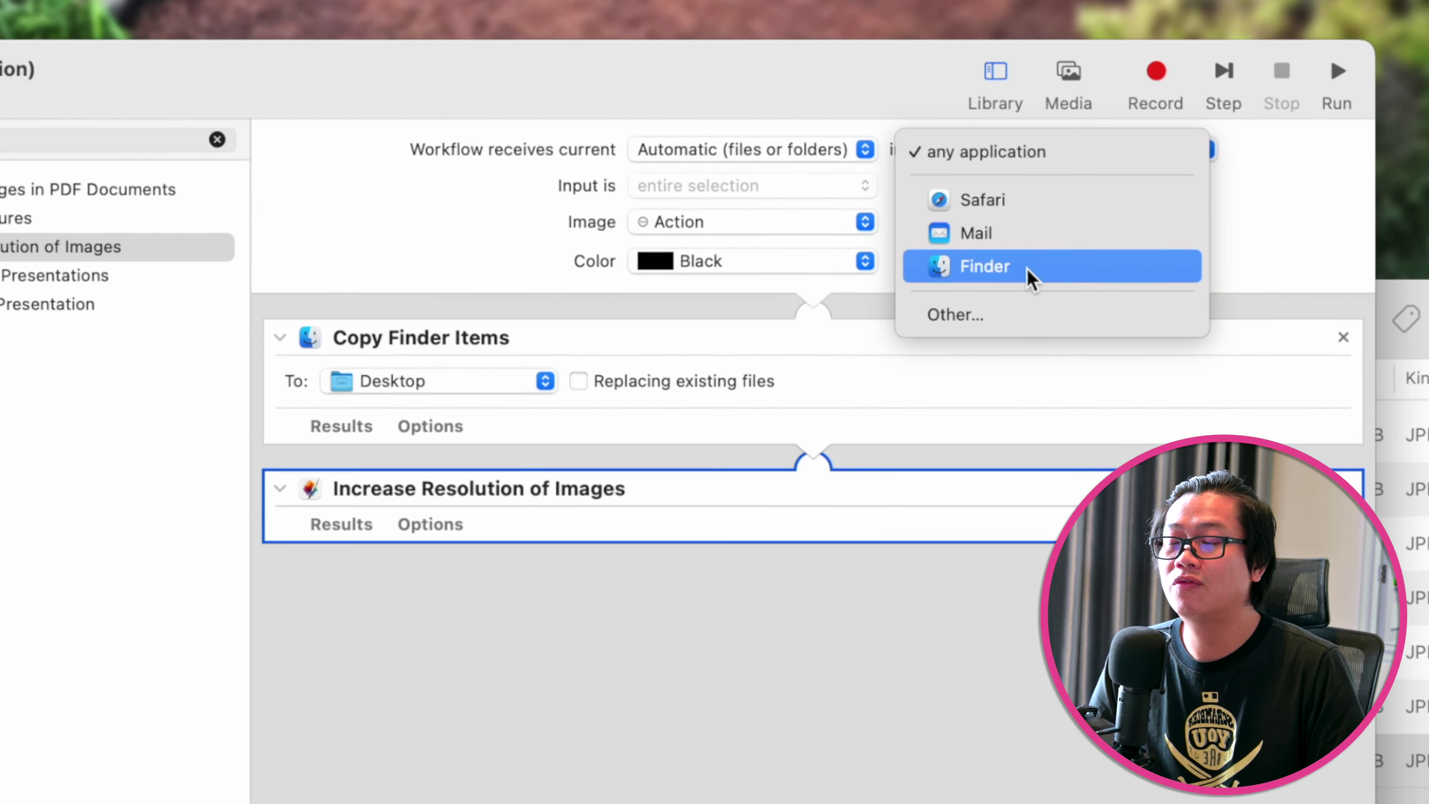
click(1029, 277)
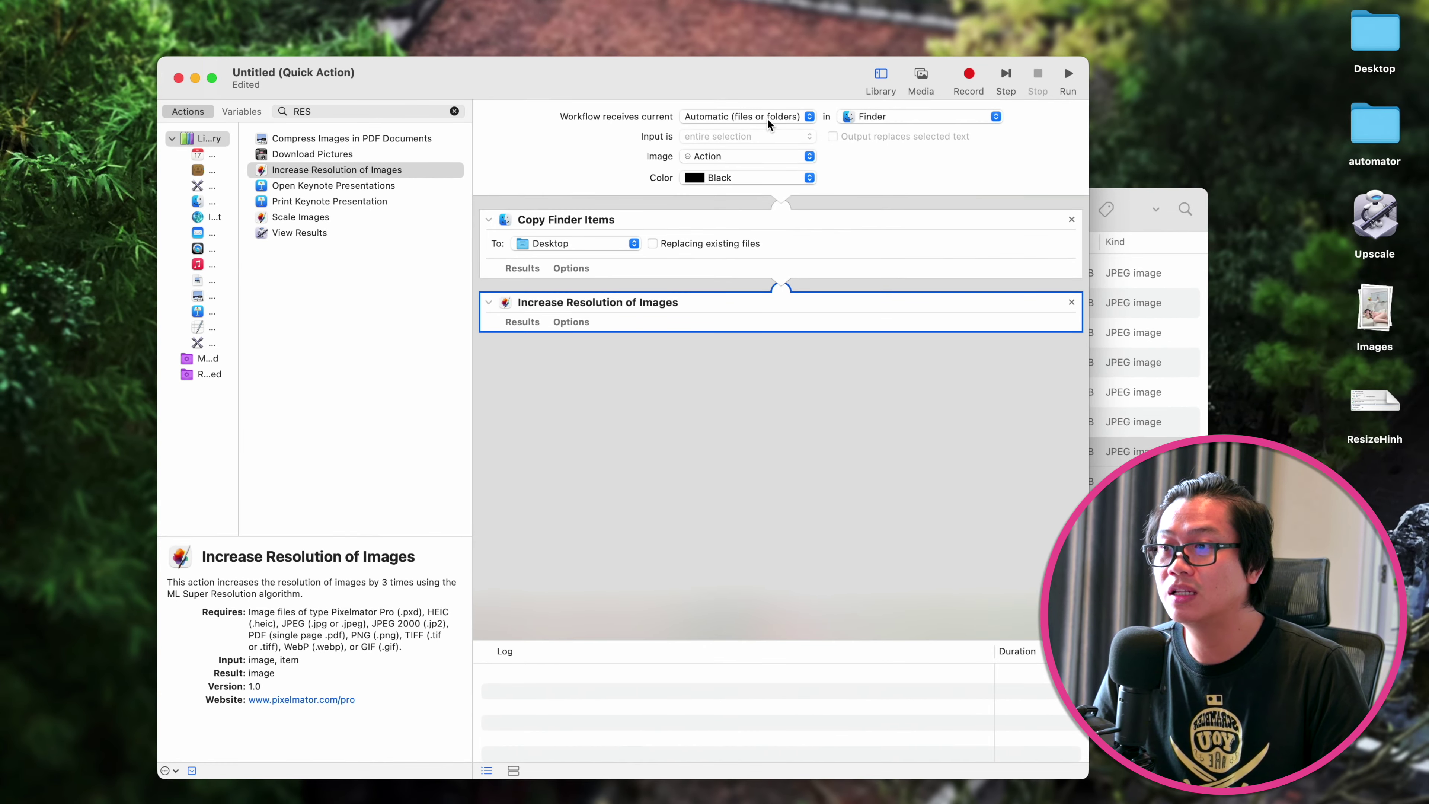
click(769, 124)
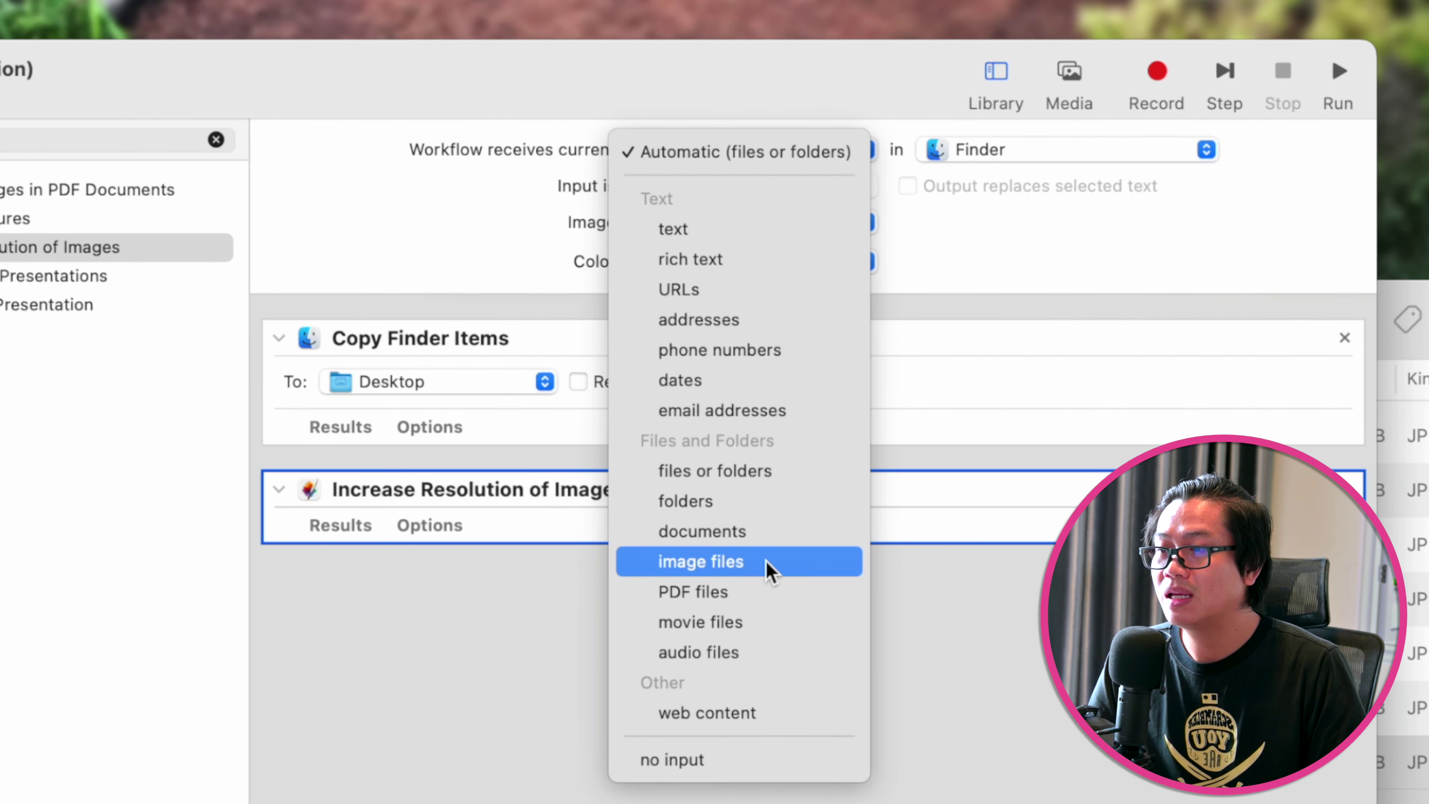
click(770, 564)
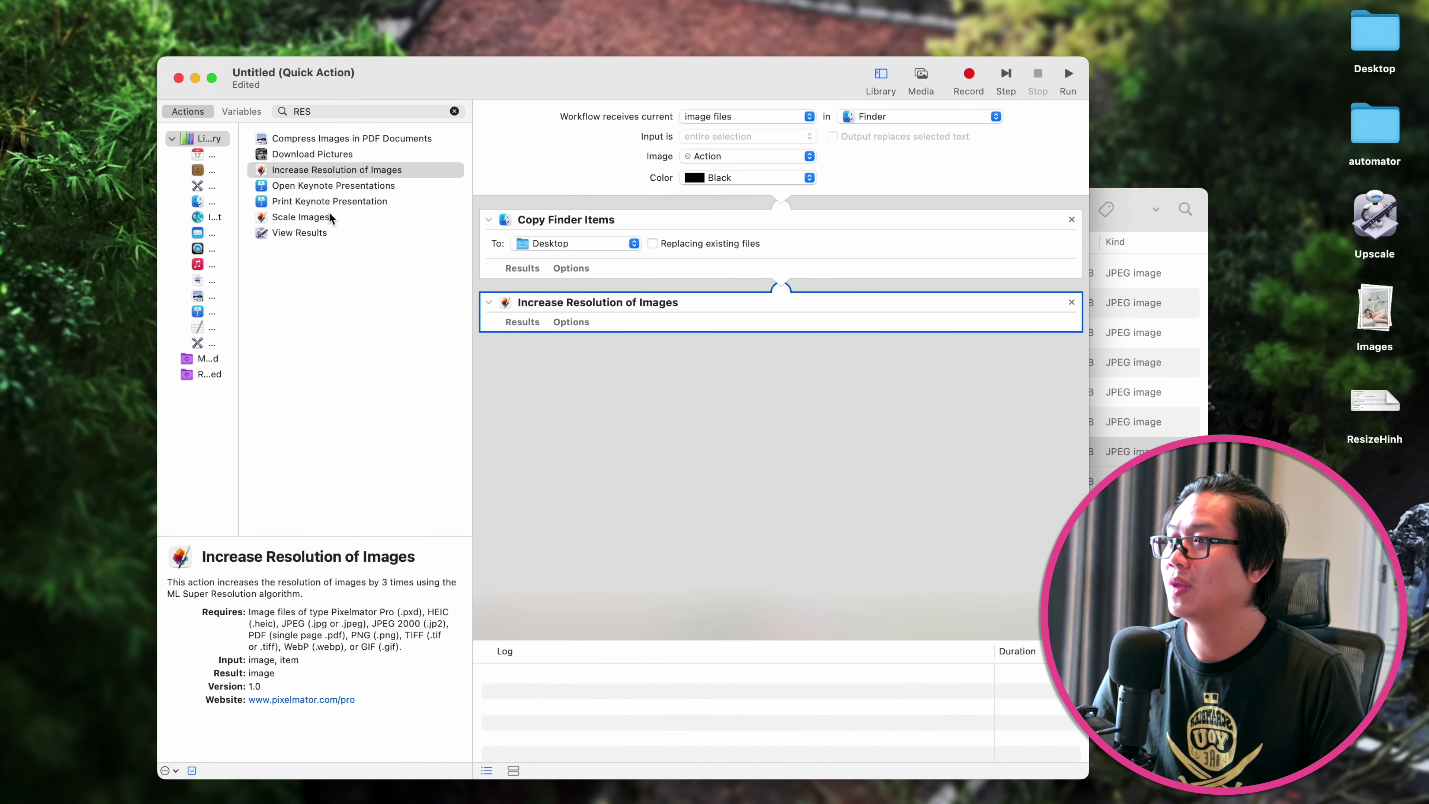
Save the quick action as Up Scale Image
click(127, 0)
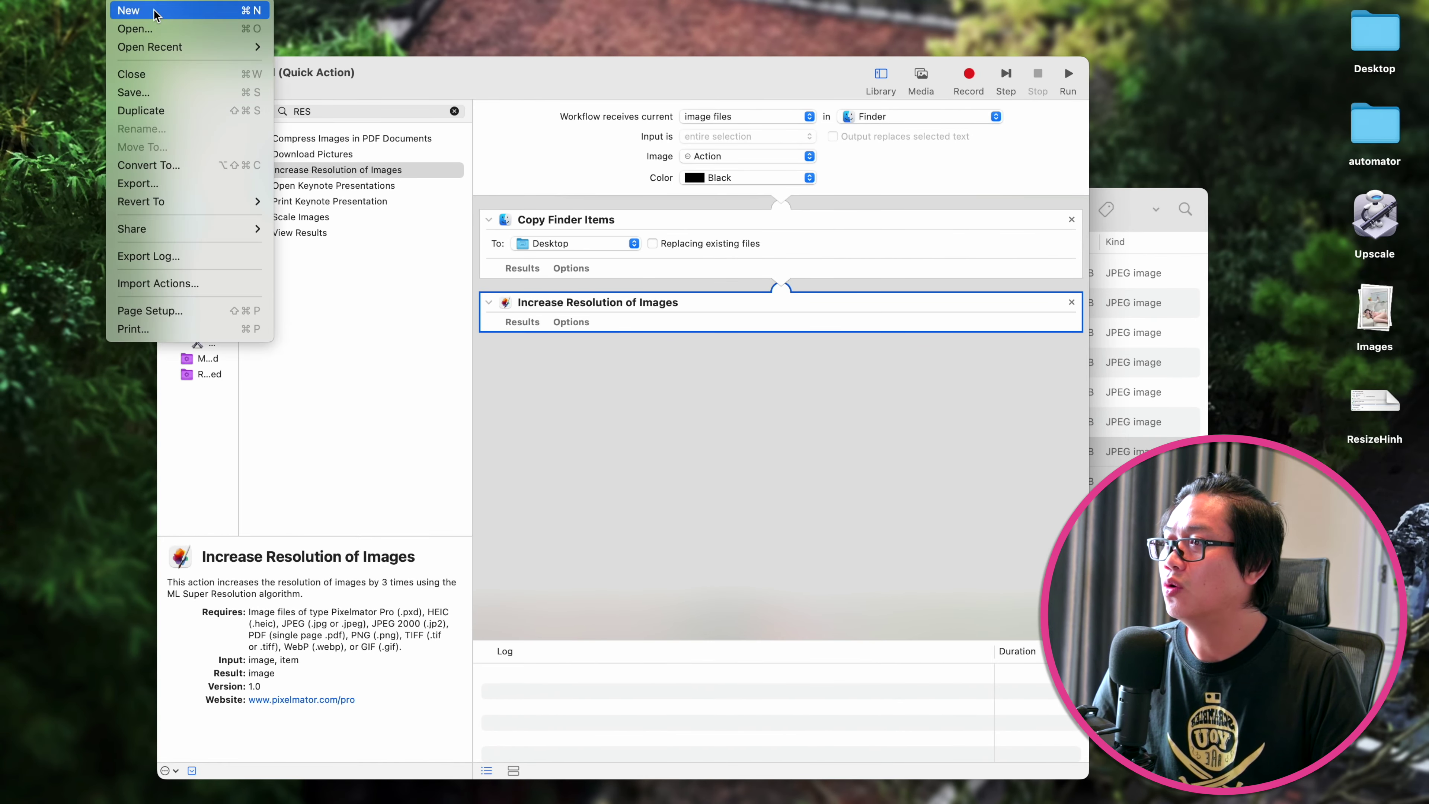
click(171, 95)
text(Up Scale Image)
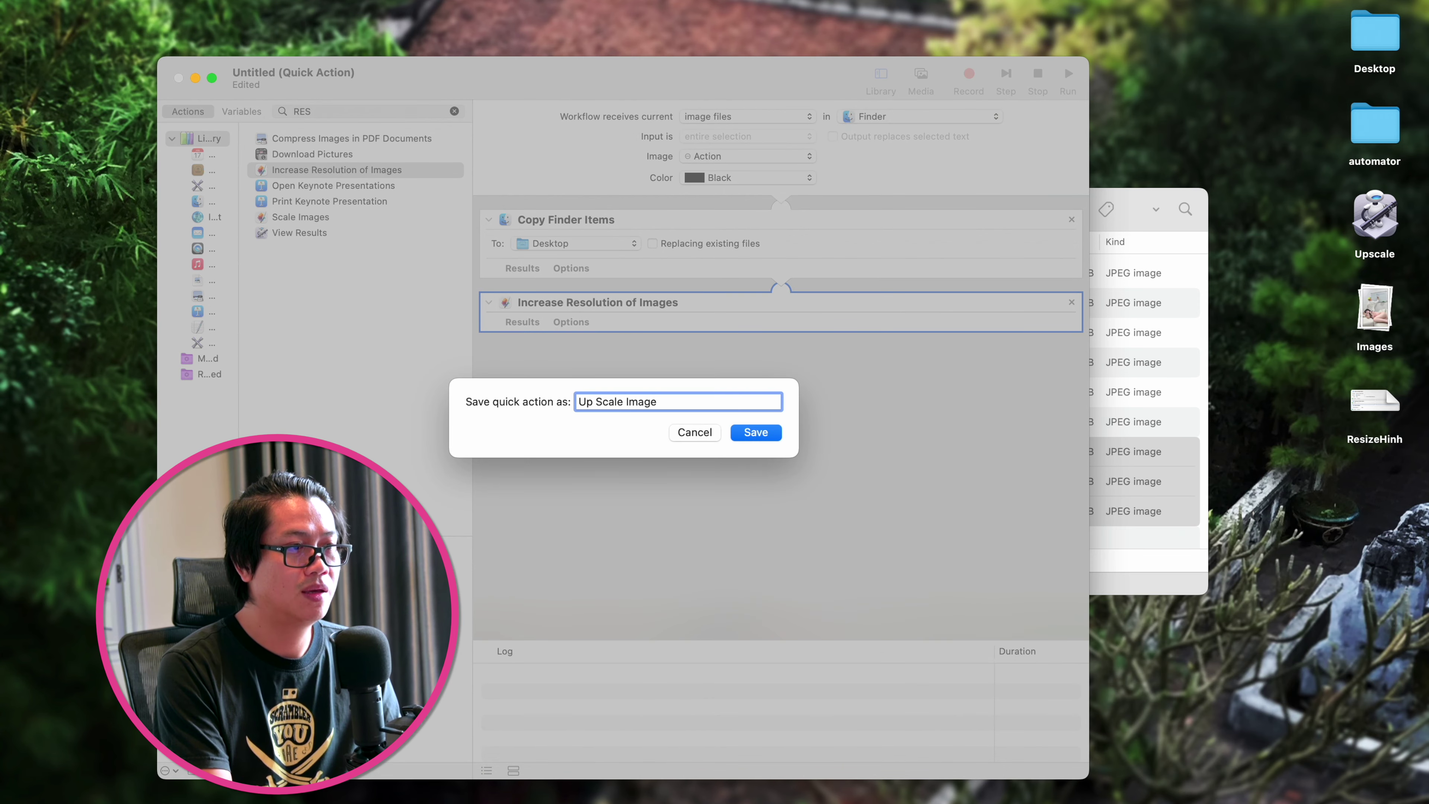
click(755, 430)
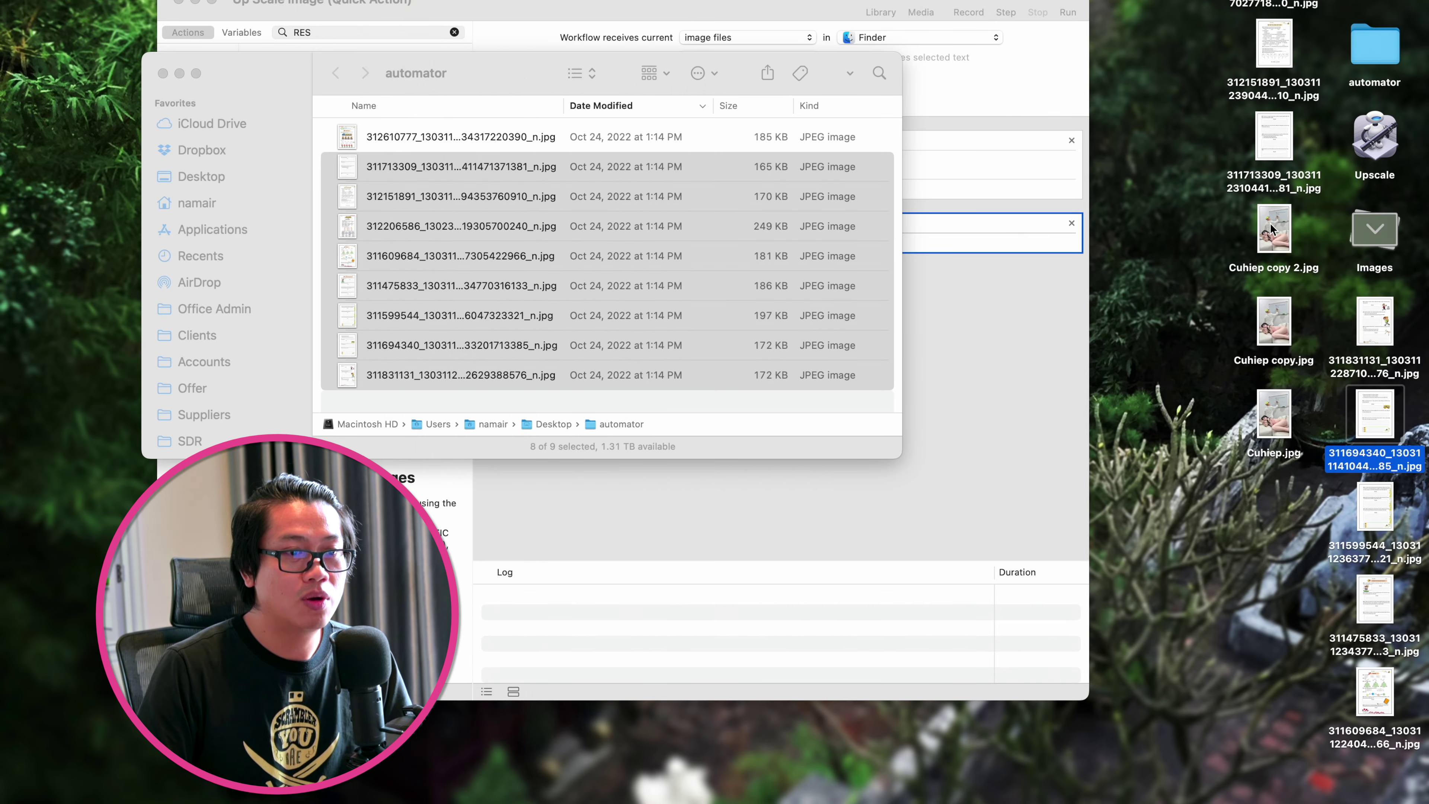
Preview Cuhiep copy 2.jpg on the desktop and run the Up Scale Image quick action on it
click(1273, 228)
key(space)
key(space)
right_click(1266, 226)
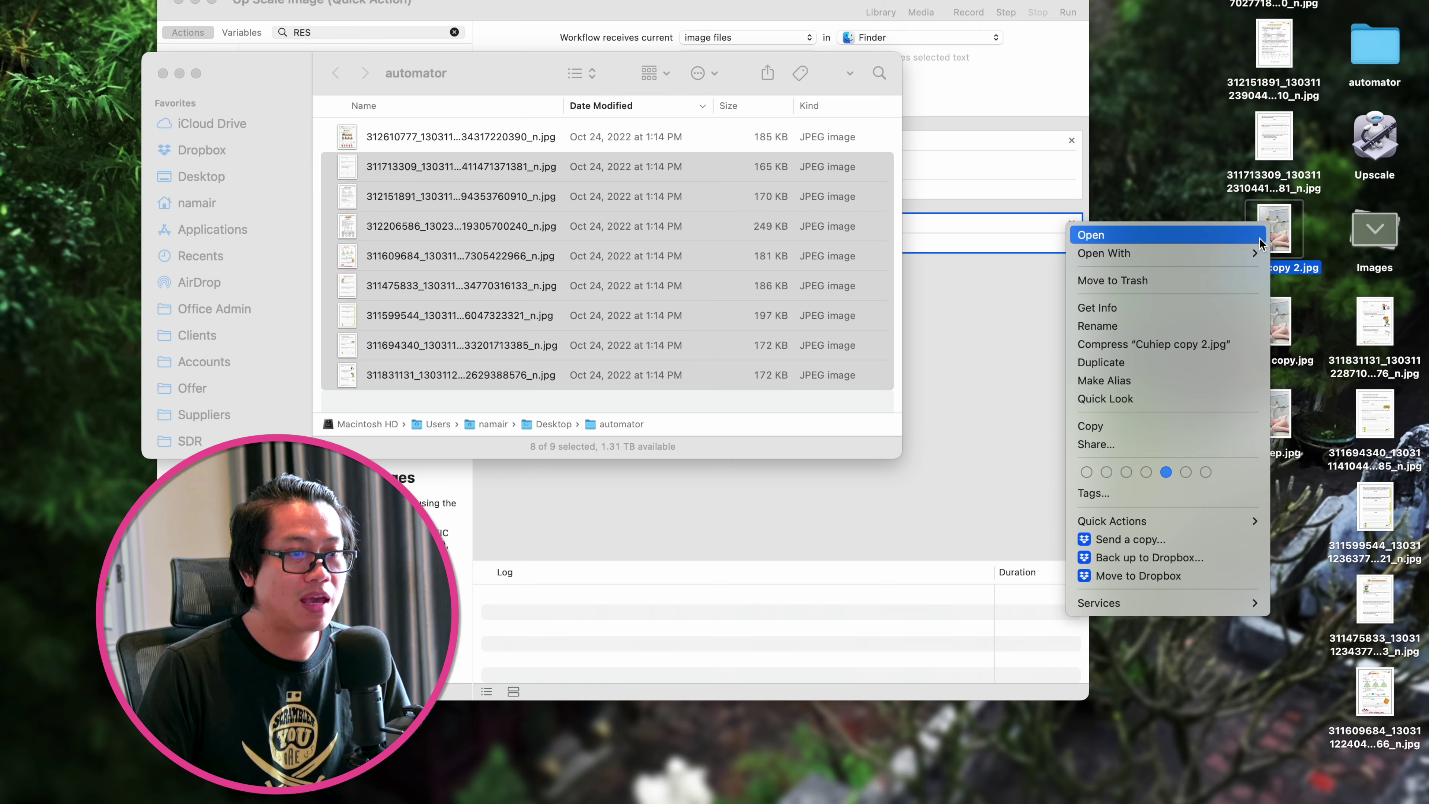
mouse_move(1238, 602)
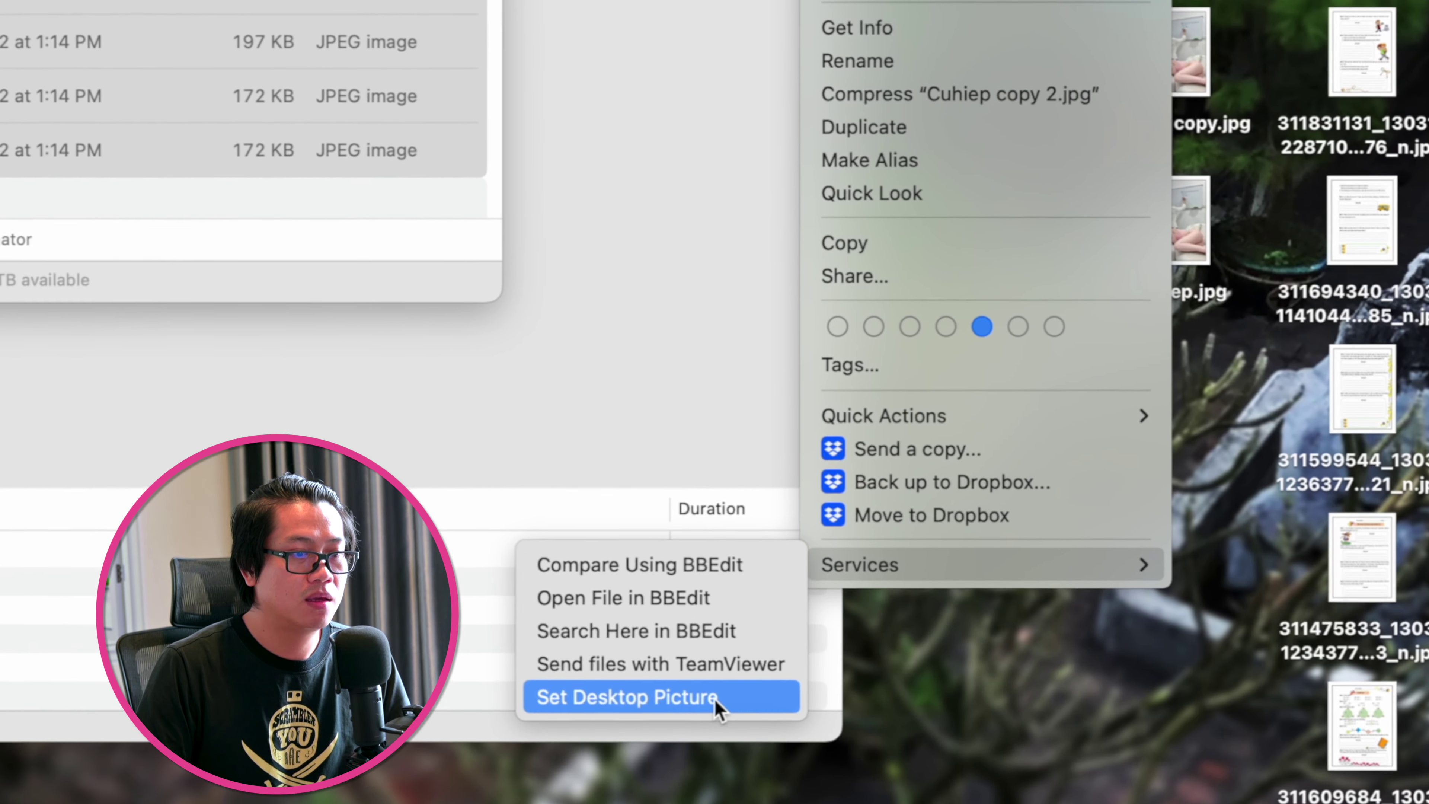
mouse_move(959, 414)
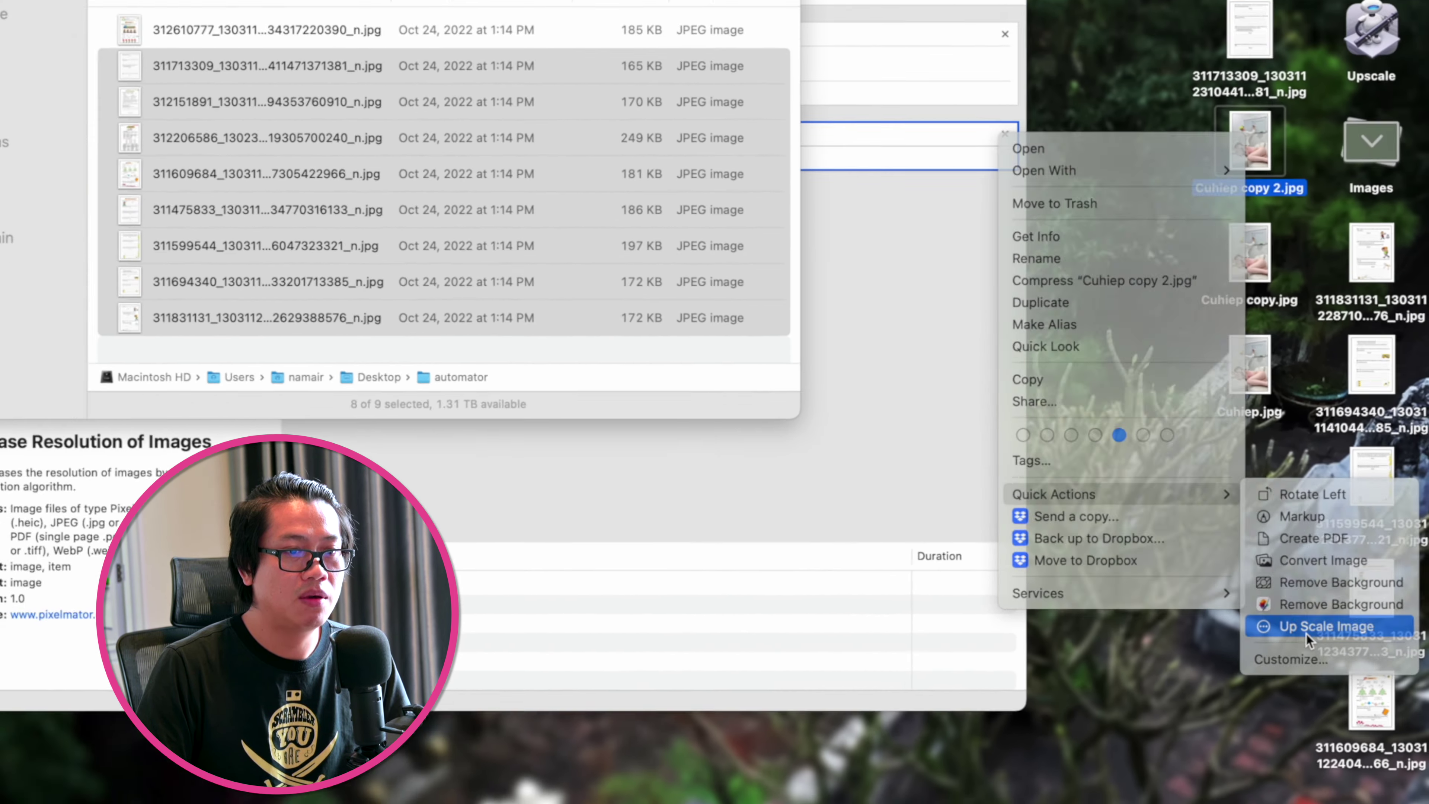
click(1306, 626)
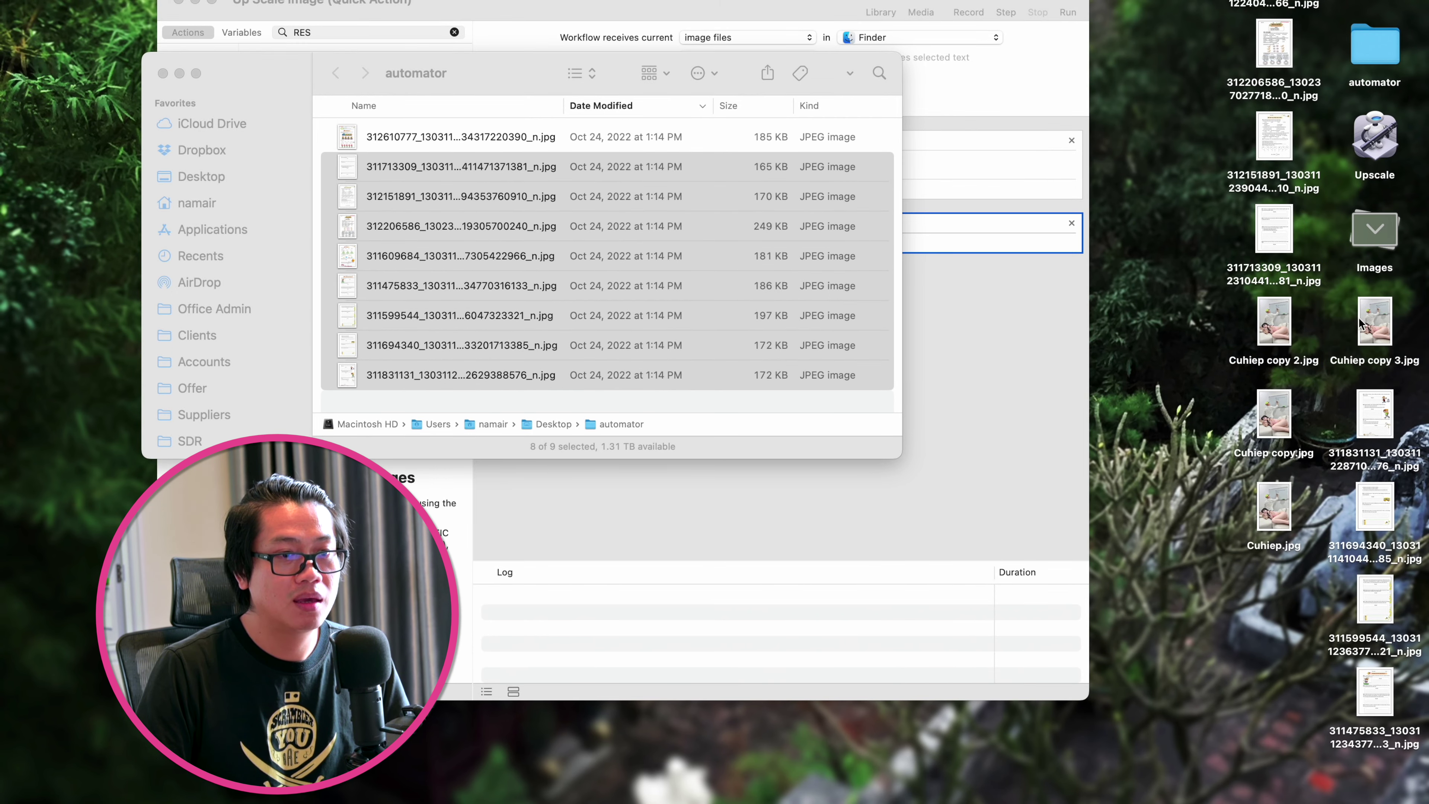
Compare Cuhiep copy 3.jpg with Cuhiep copy 2.jpg in Quick Look
click(1372, 329)
key(space)
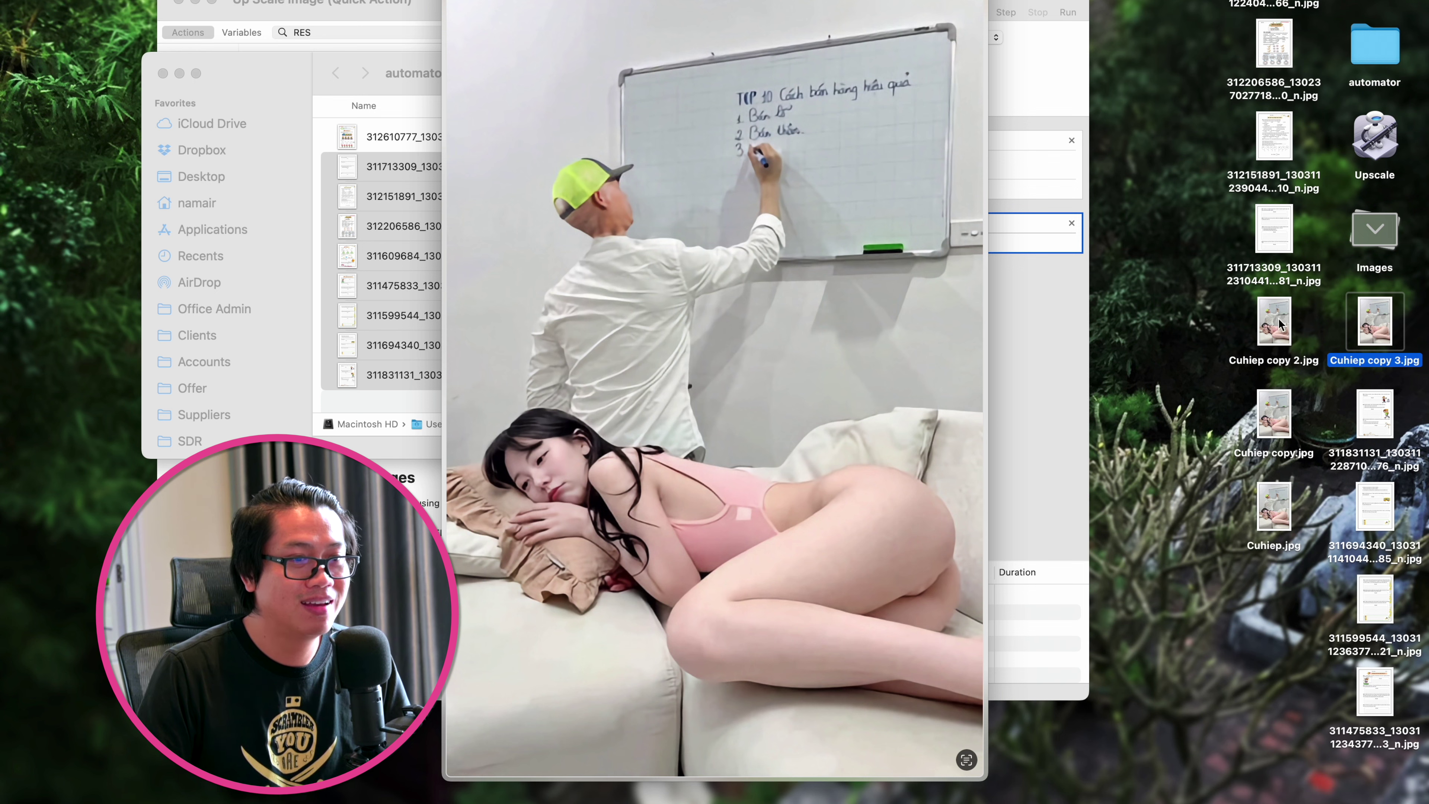
click(1268, 324)
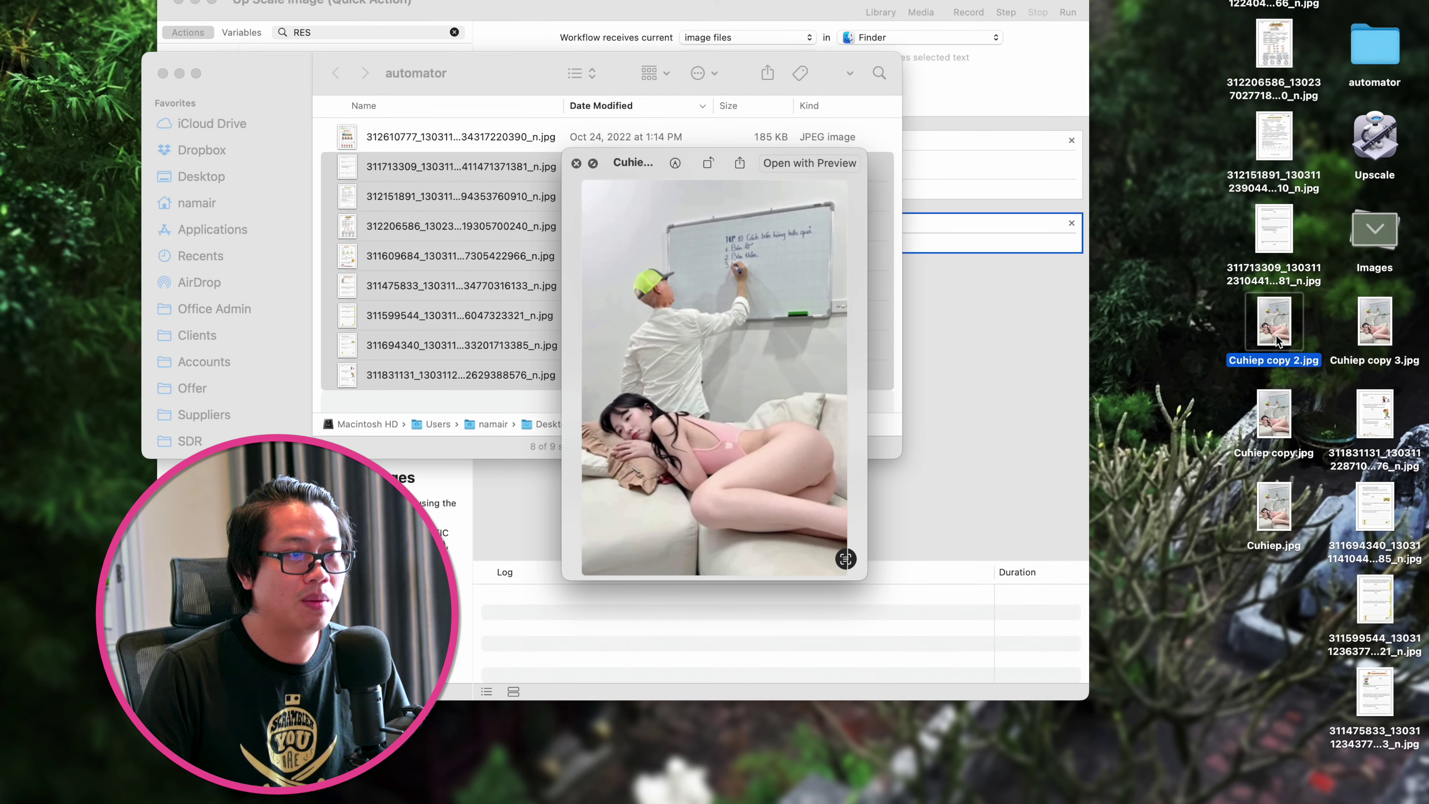
Delete Cuhiep copy 2.jpg and Cuhiep copy 3.jpg from the desktop and close the automator folder window
click(1384, 328)
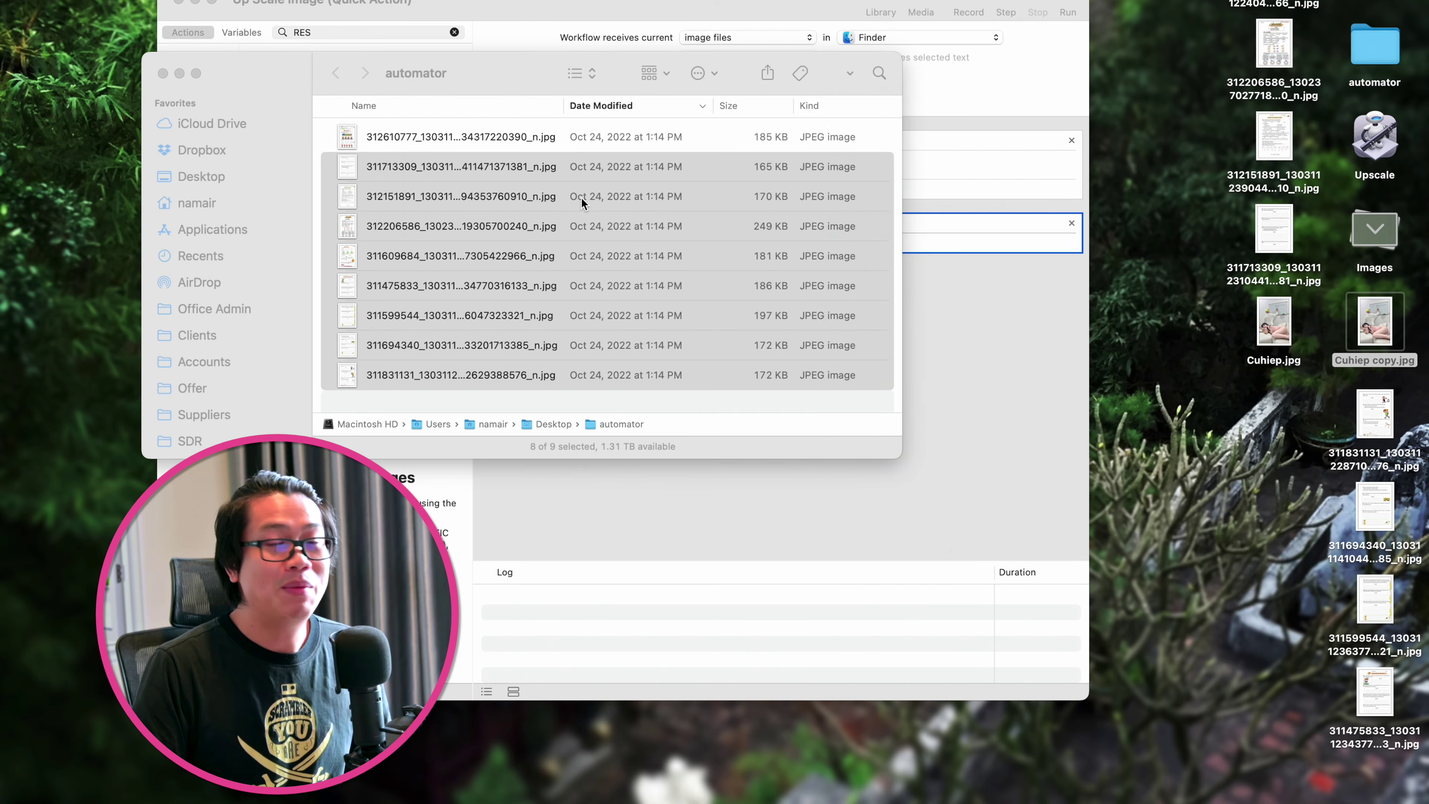
click(163, 74)
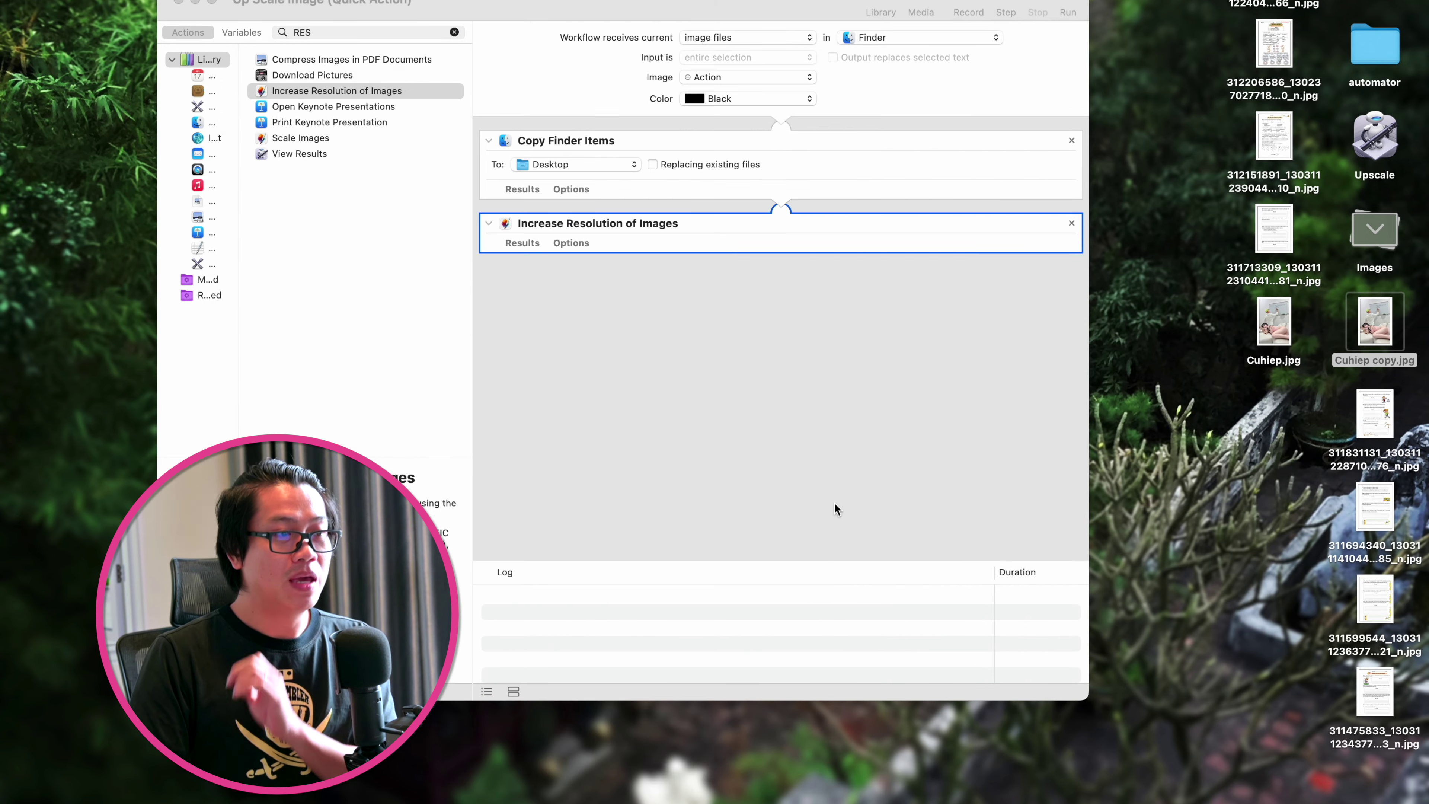
Return to Automator and look through the library actions for Presentations, Movies, Internet, and Files & Folders
click(776, 350)
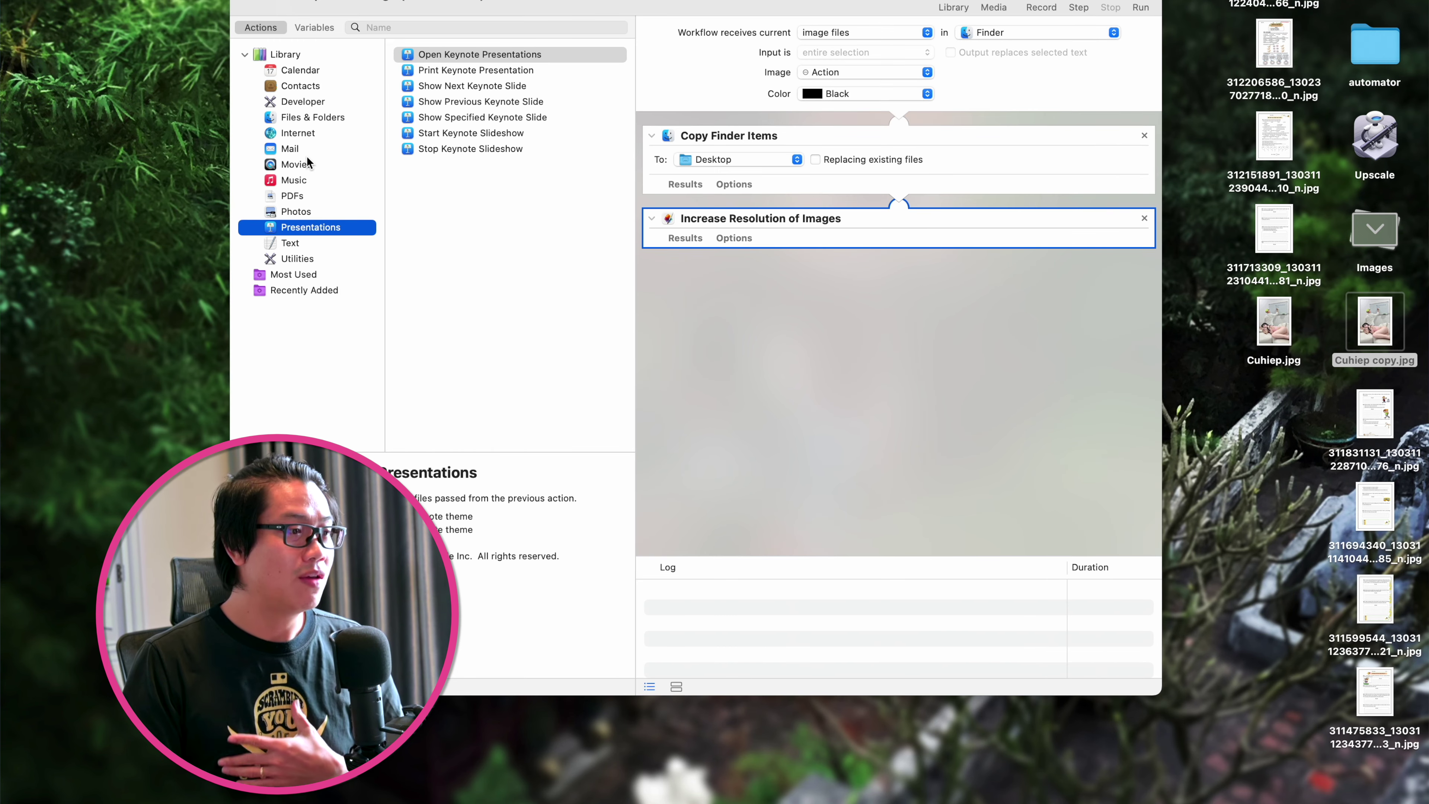
click(295, 165)
click(302, 134)
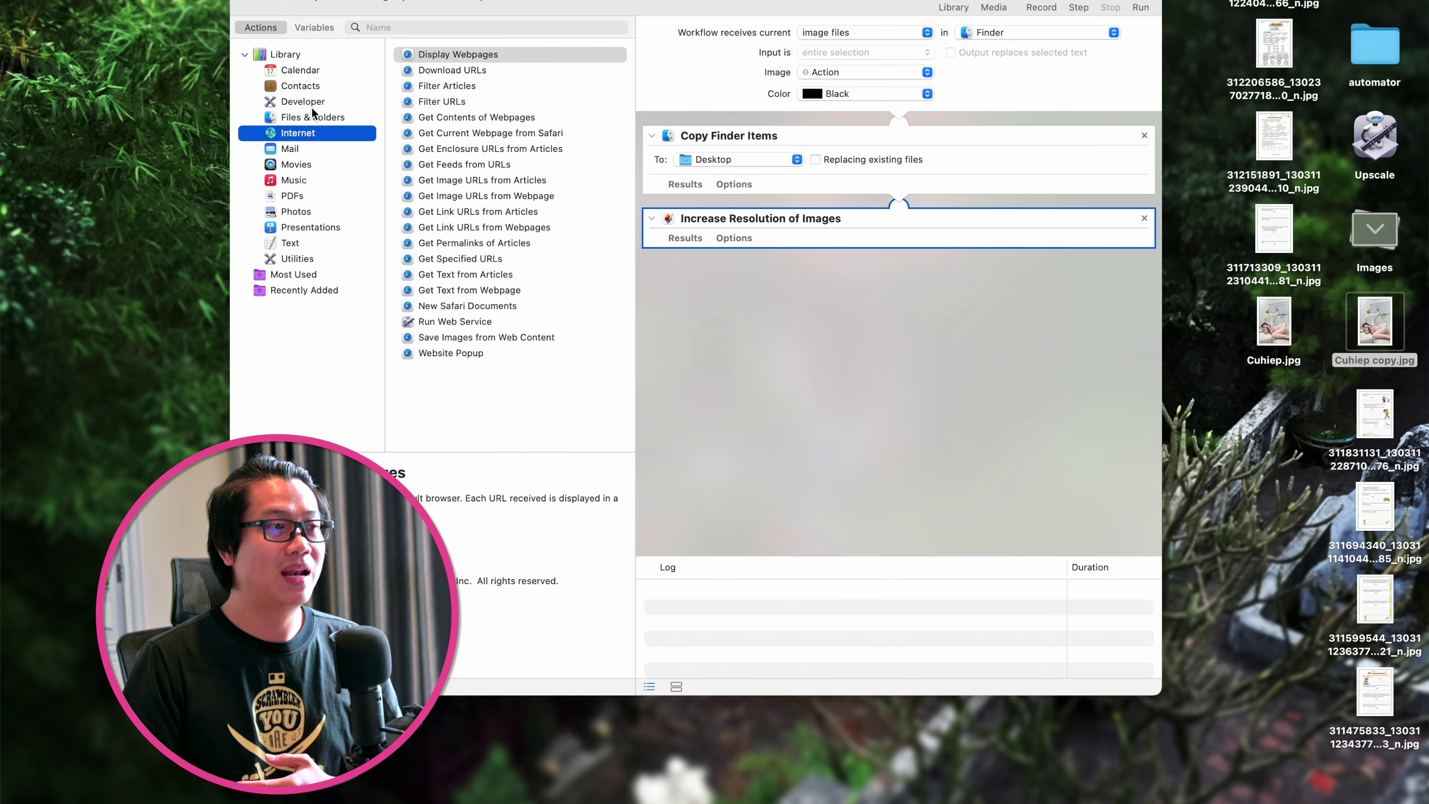
click(314, 117)
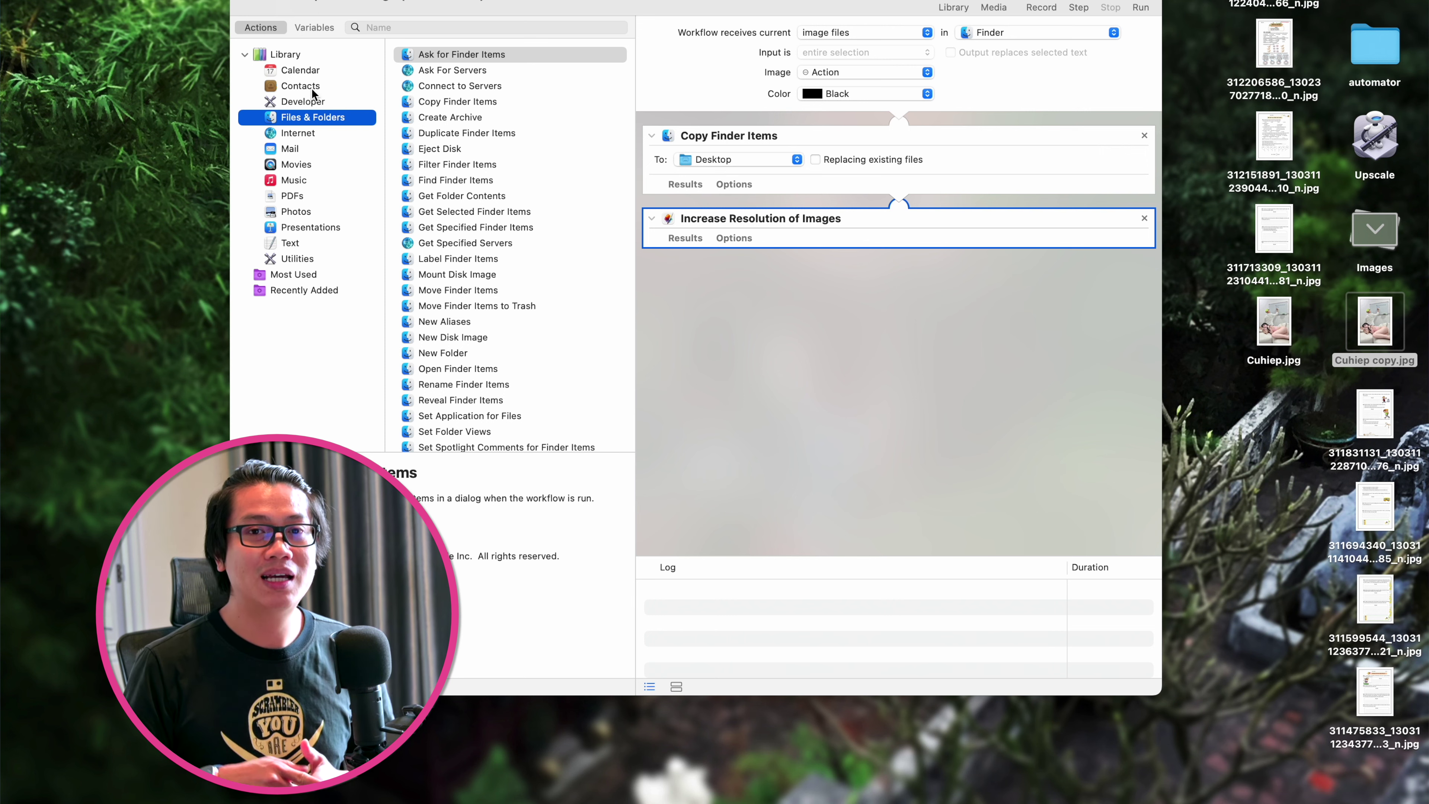